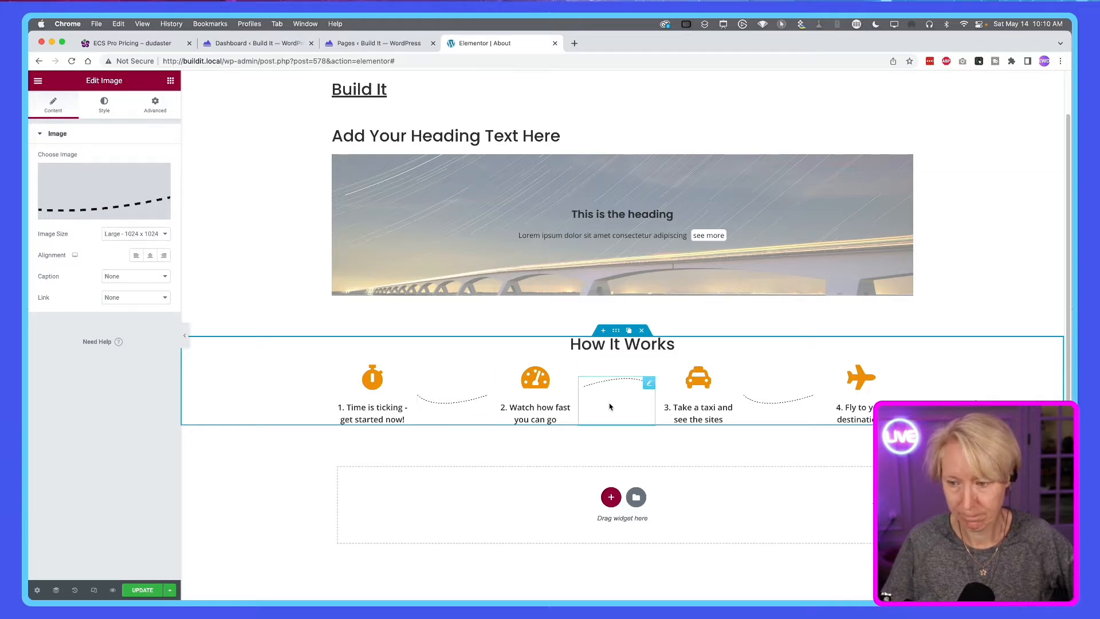
Step: Review the style, layout and transform settings of the curved dotted-line image between steps 2 and 3
mouse_move(650, 386)
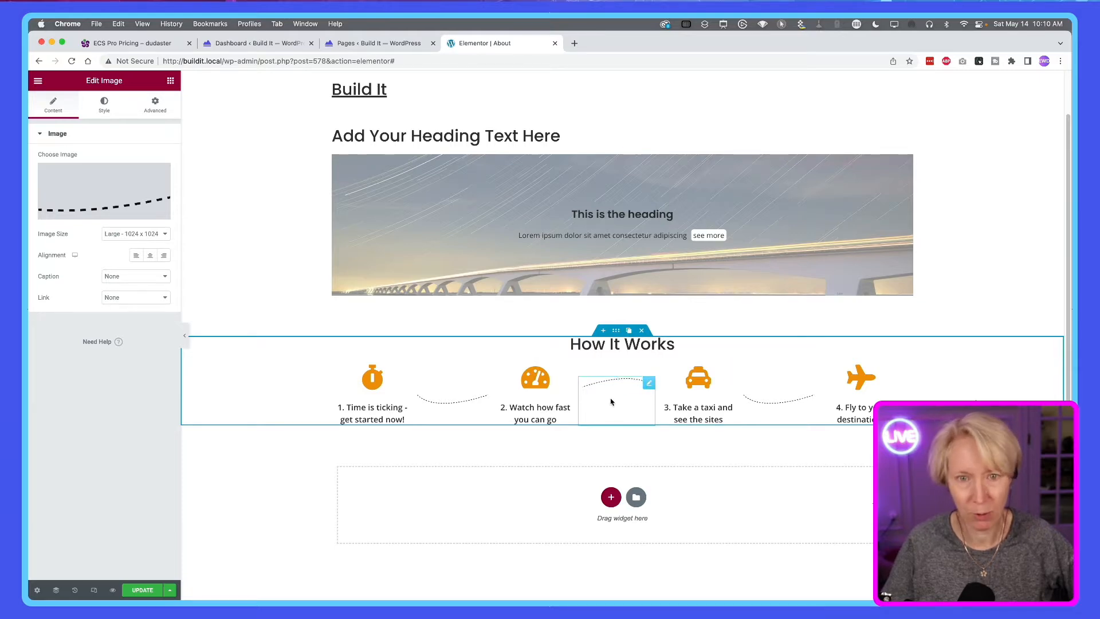
click(104, 106)
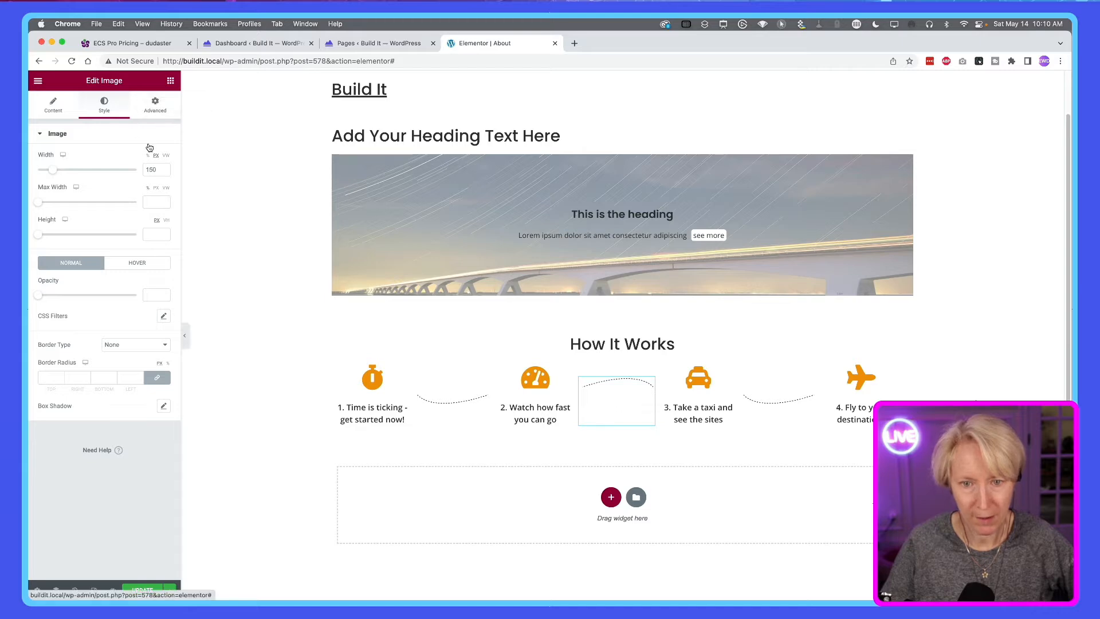
click(153, 105)
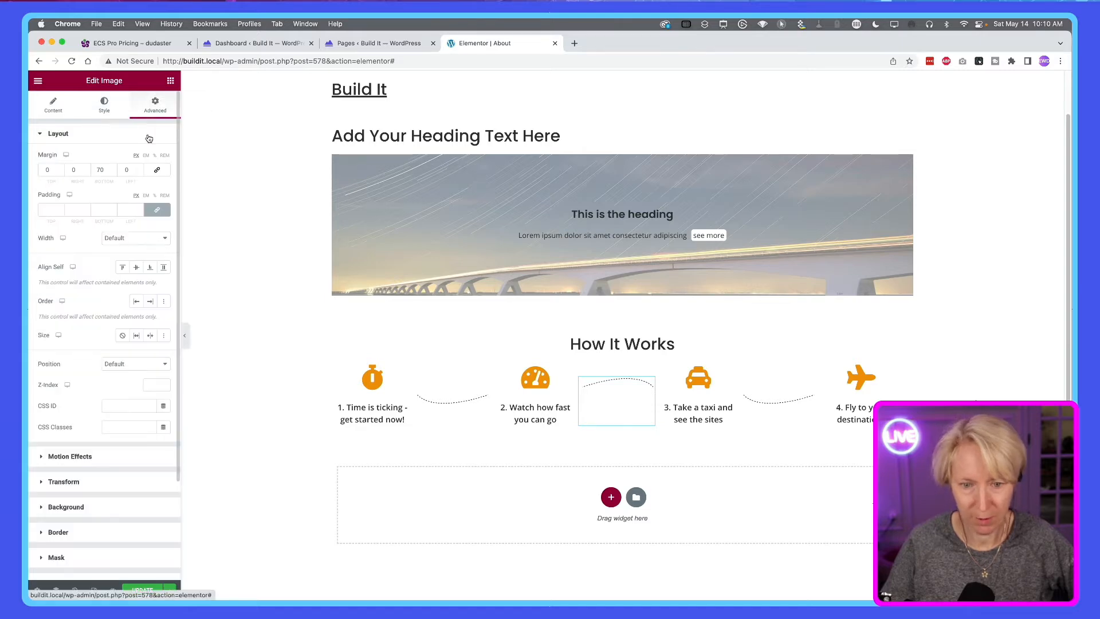
click(64, 481)
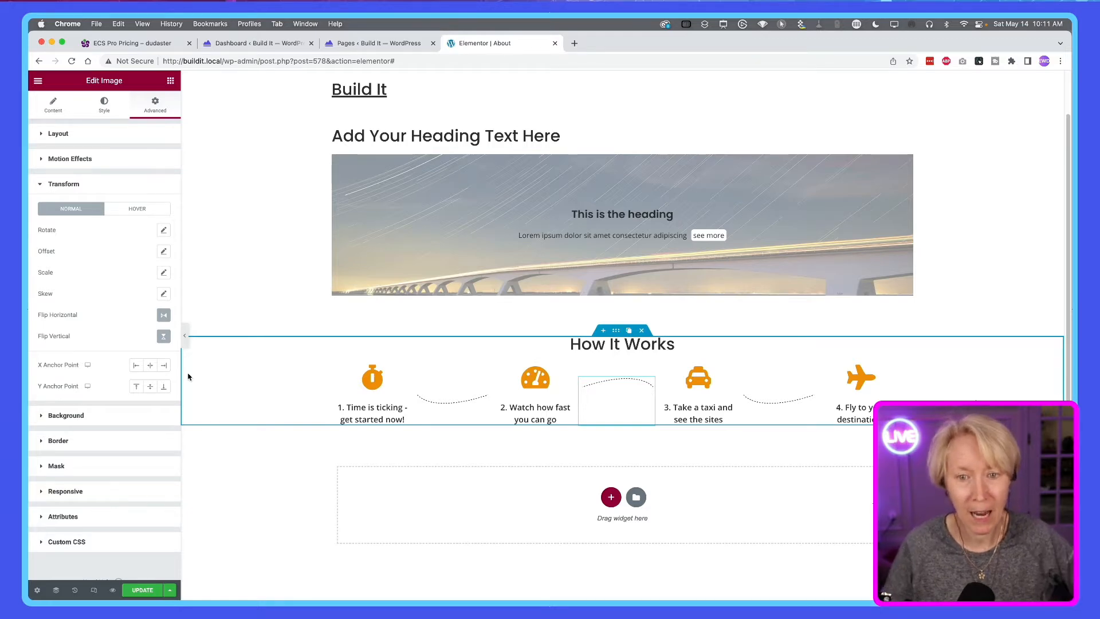
click(57, 133)
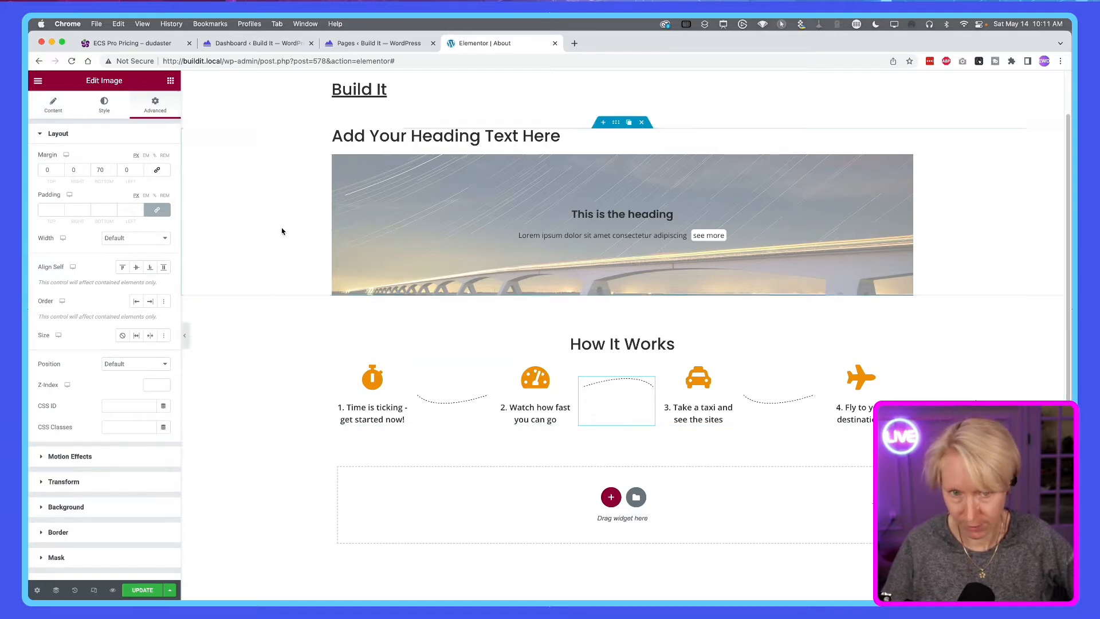
Step: Try a bottom margin of 0 on the curved-line image and restore it to 70
double_click(100, 169)
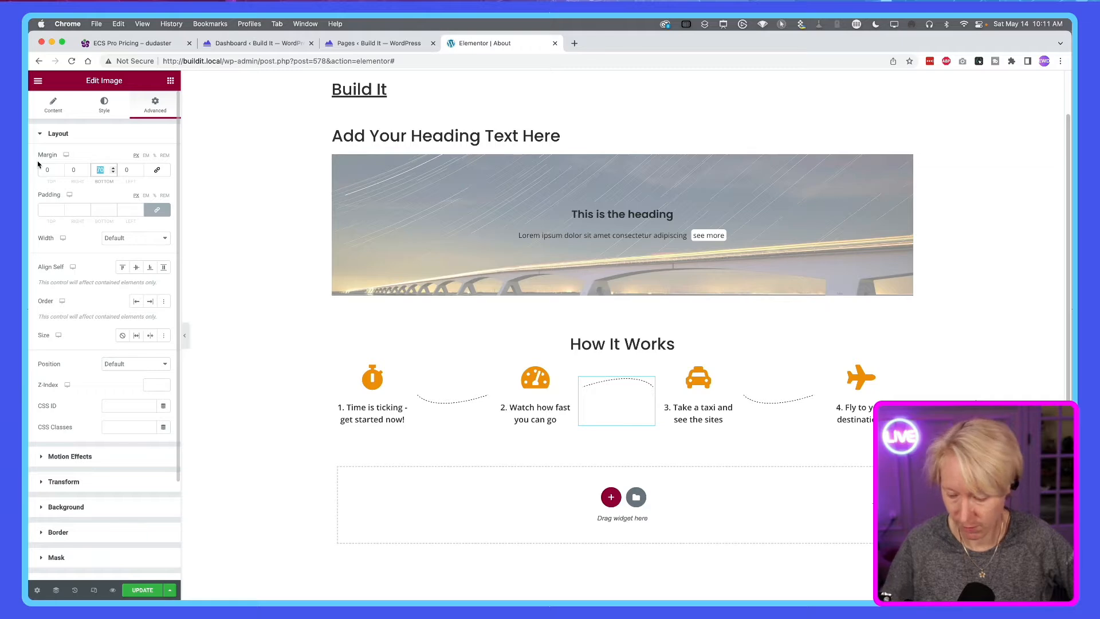
text(0)
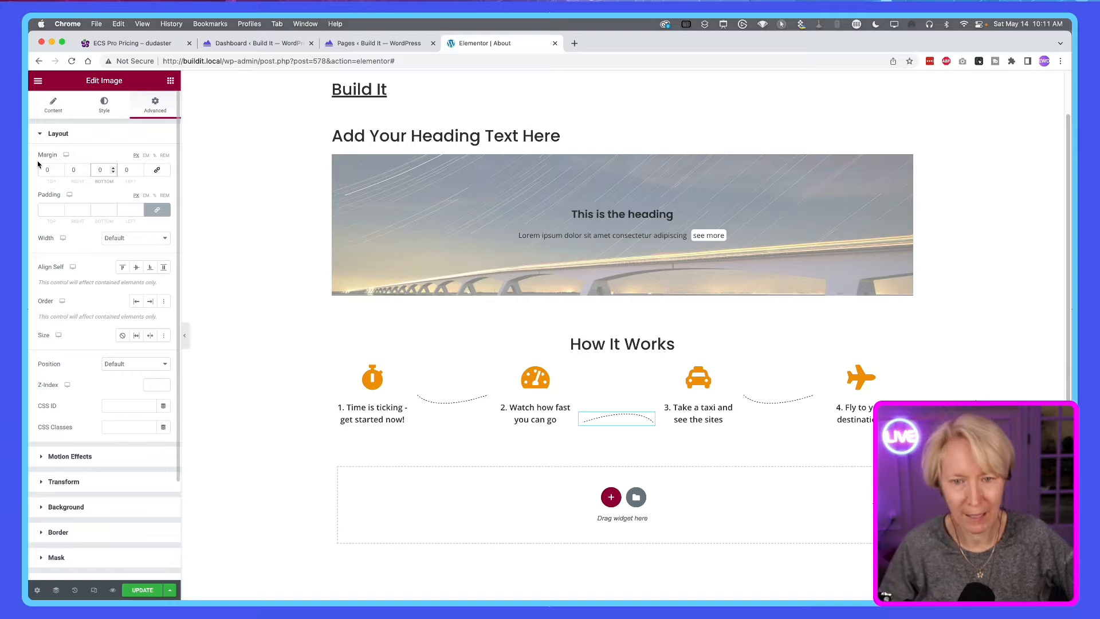
text(70)
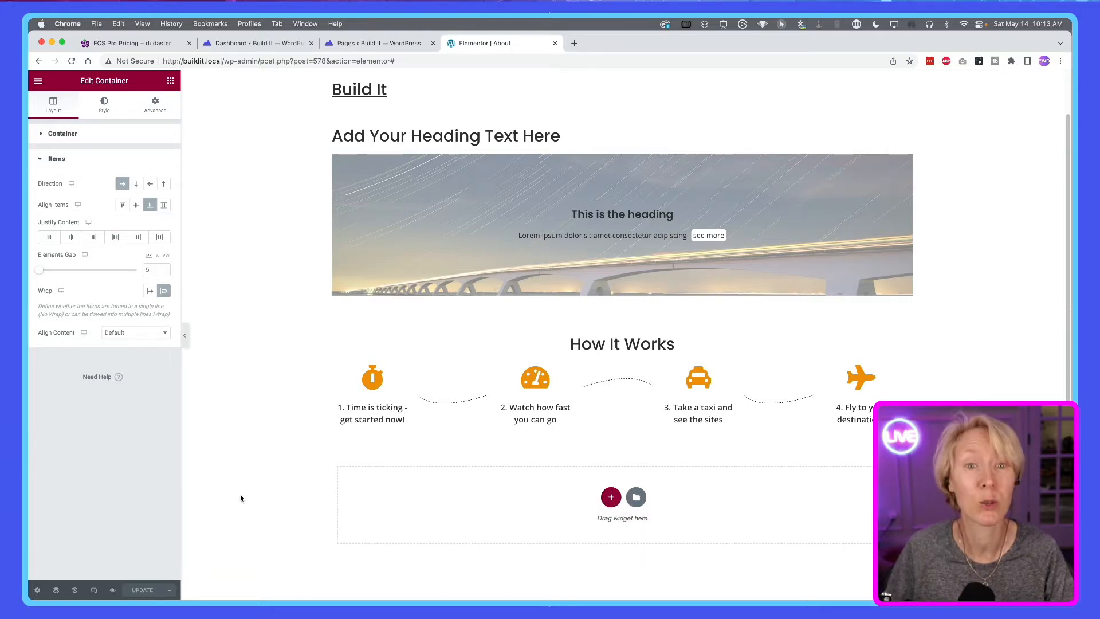
Step: Turn on responsive mode and preview the page in tablet view
click(94, 590)
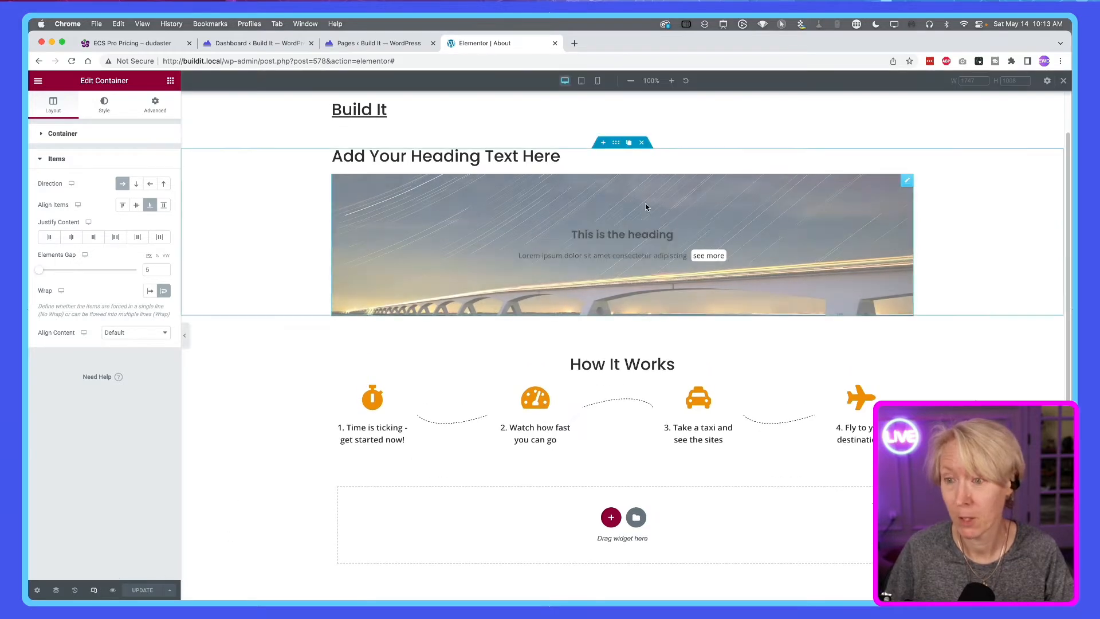
click(581, 81)
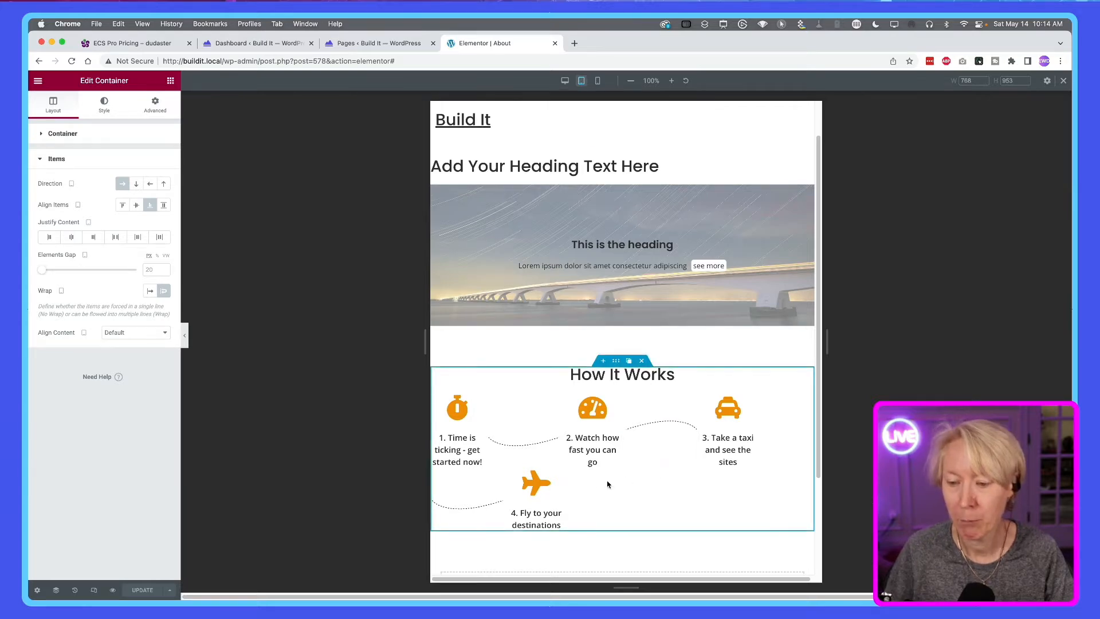
Step: Set the How It Works container's items to No Wrap for tablet
click(163, 293)
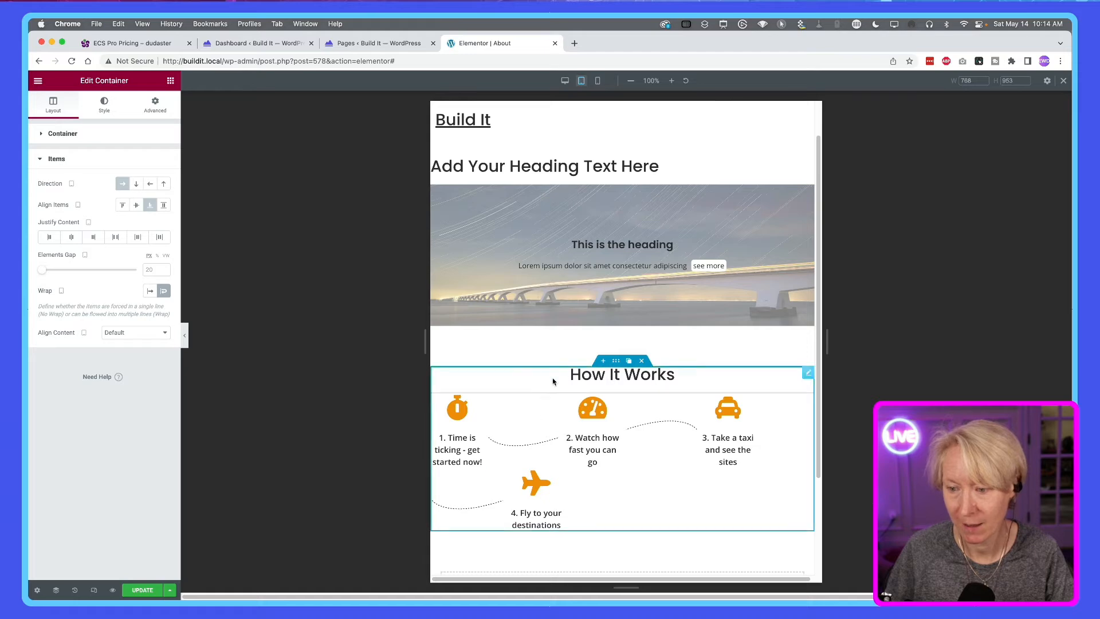
right_click(614, 363)
click(630, 370)
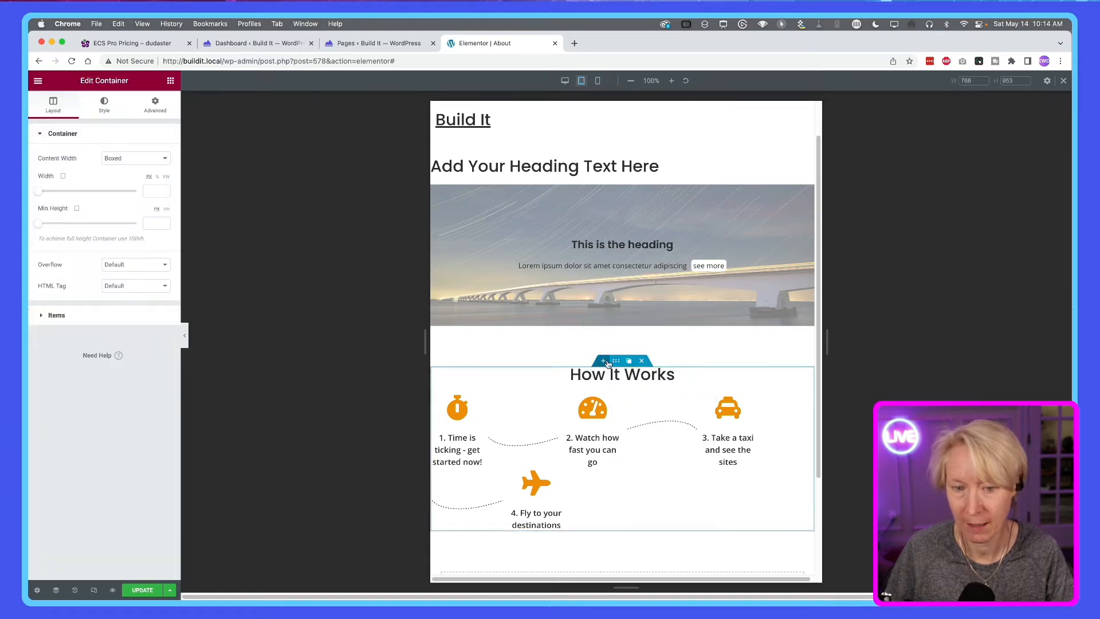
click(91, 320)
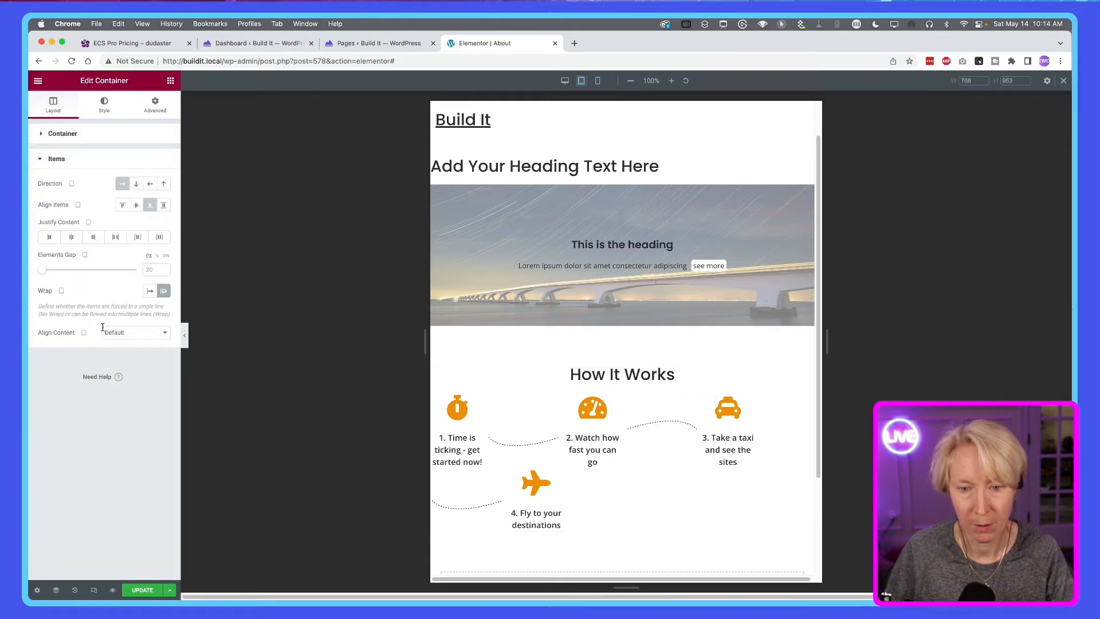
click(150, 292)
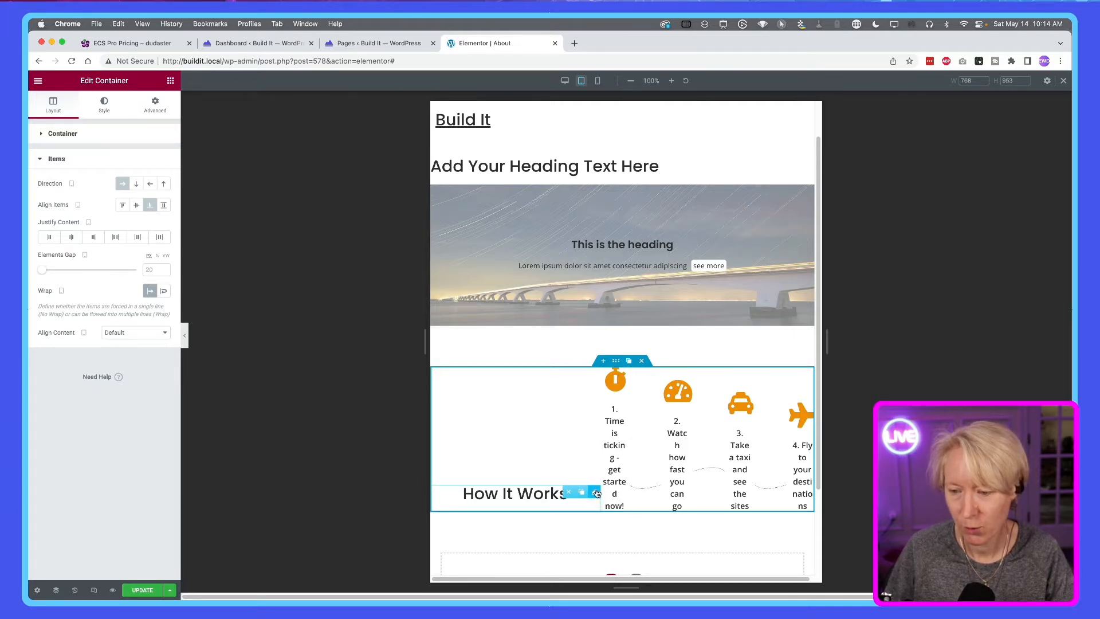
Step: Set the How It Works heading's tablet width to Full Width (100%)
right_click(596, 493)
click(619, 456)
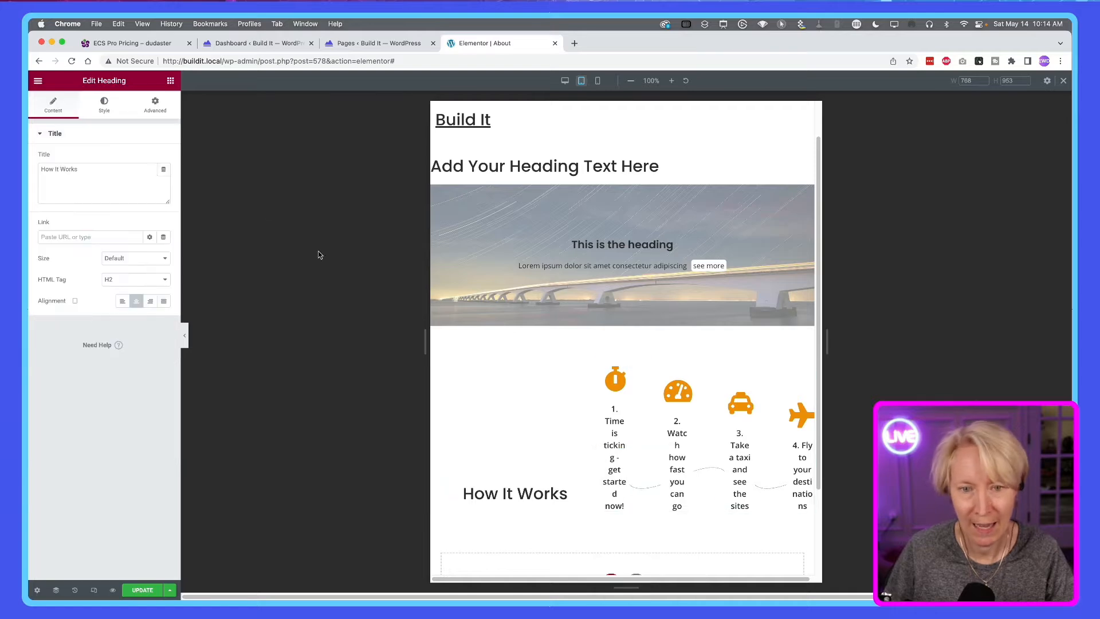
click(155, 105)
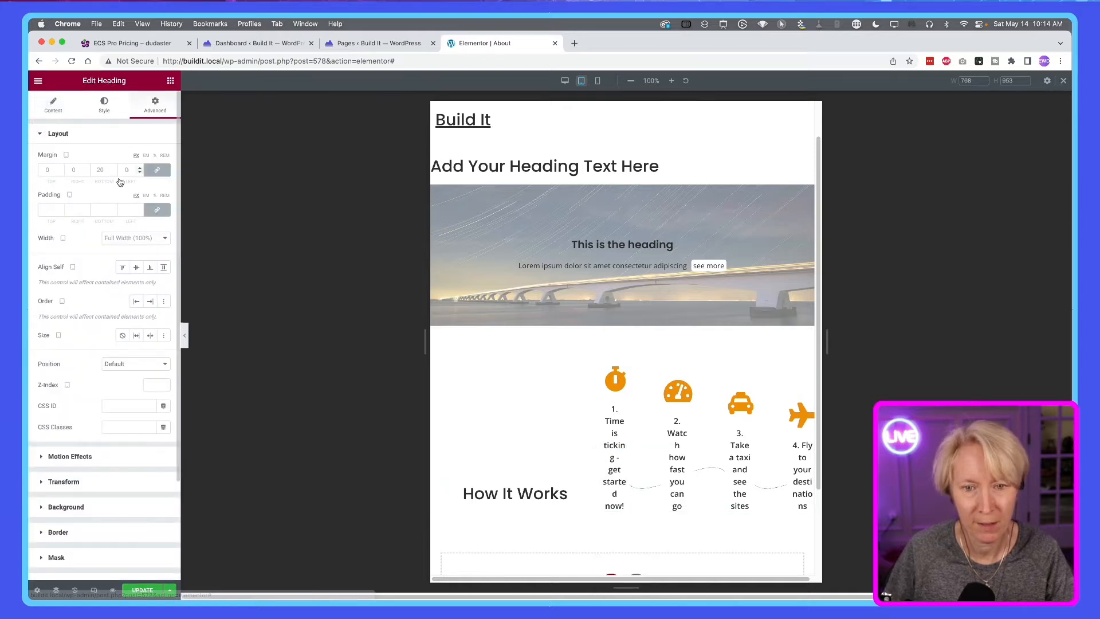
click(126, 239)
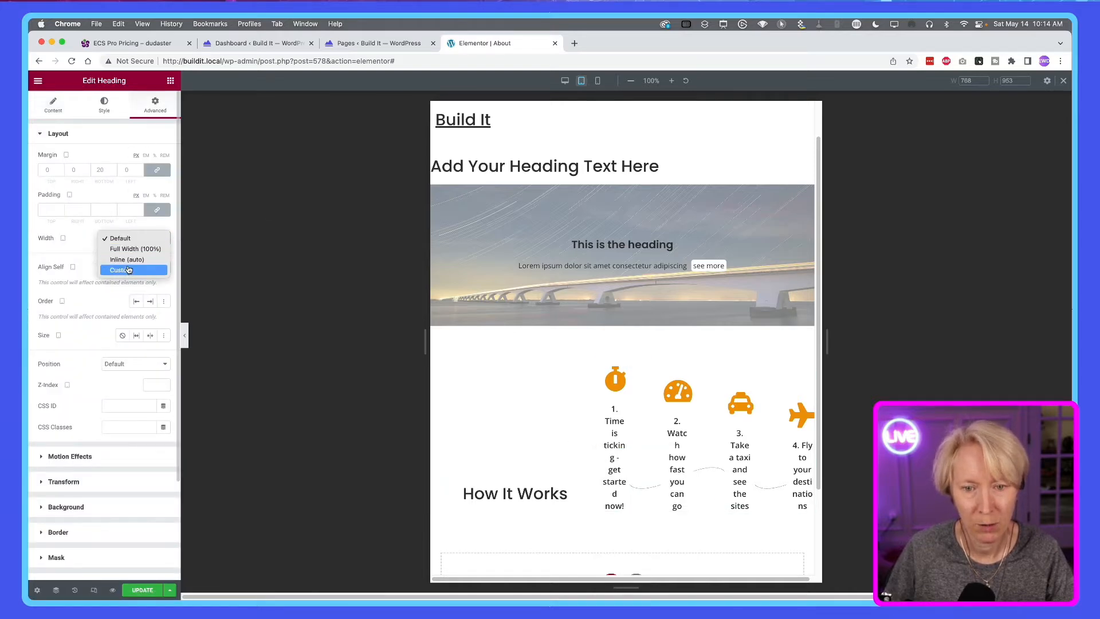
click(131, 250)
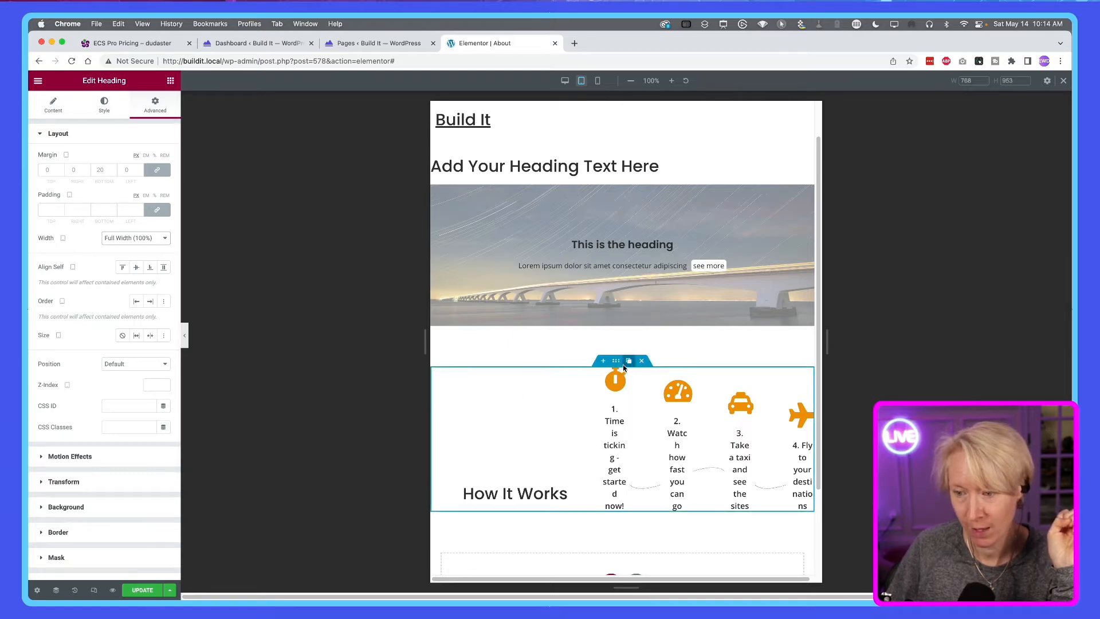
Step: Set the How It Works container's items back to Wrap for tablet
right_click(619, 364)
click(642, 369)
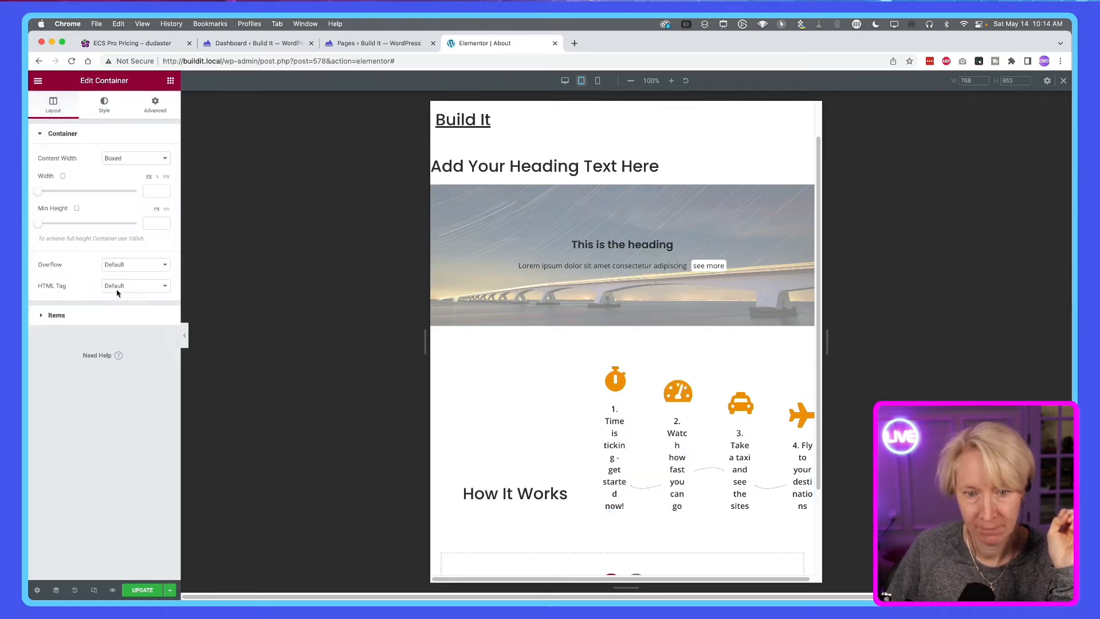
click(98, 315)
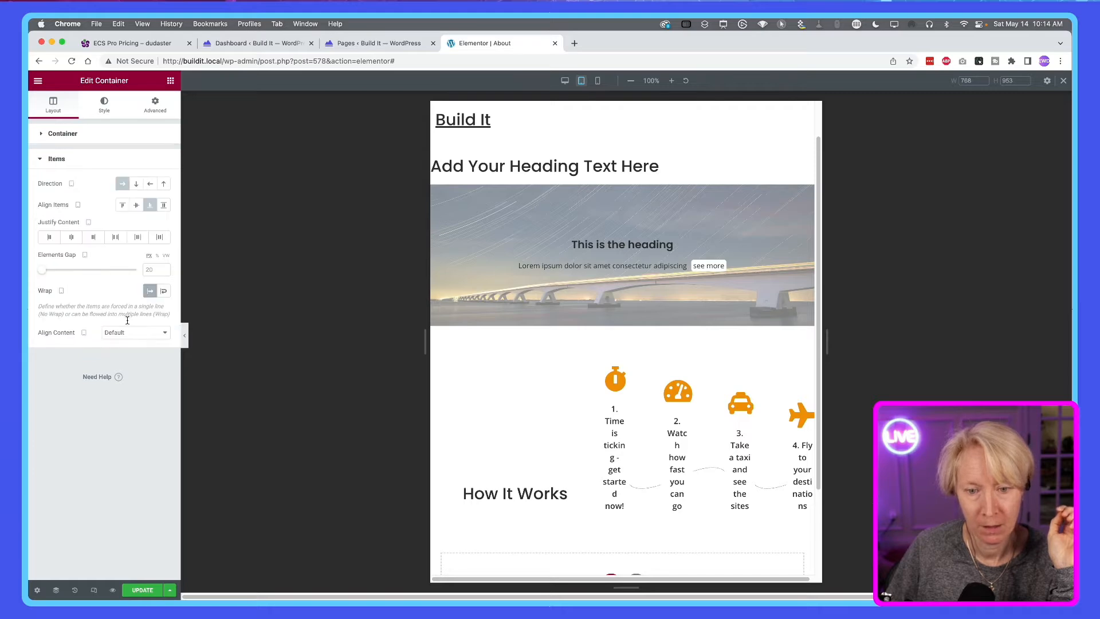
click(164, 291)
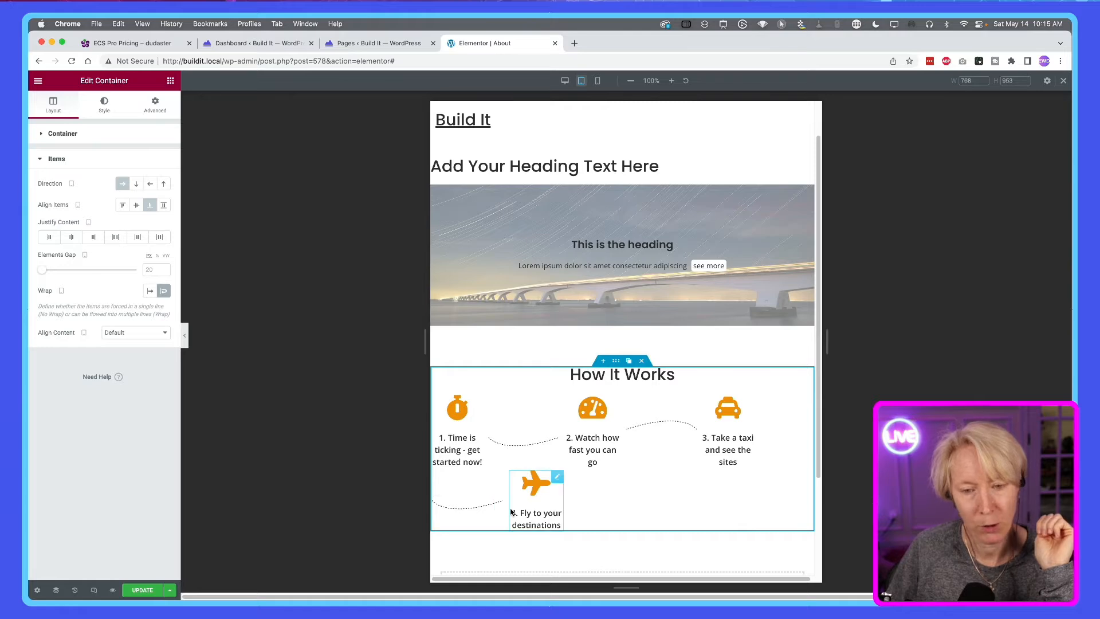
Step: Return the How It Works heading's tablet width to Default
click(626, 381)
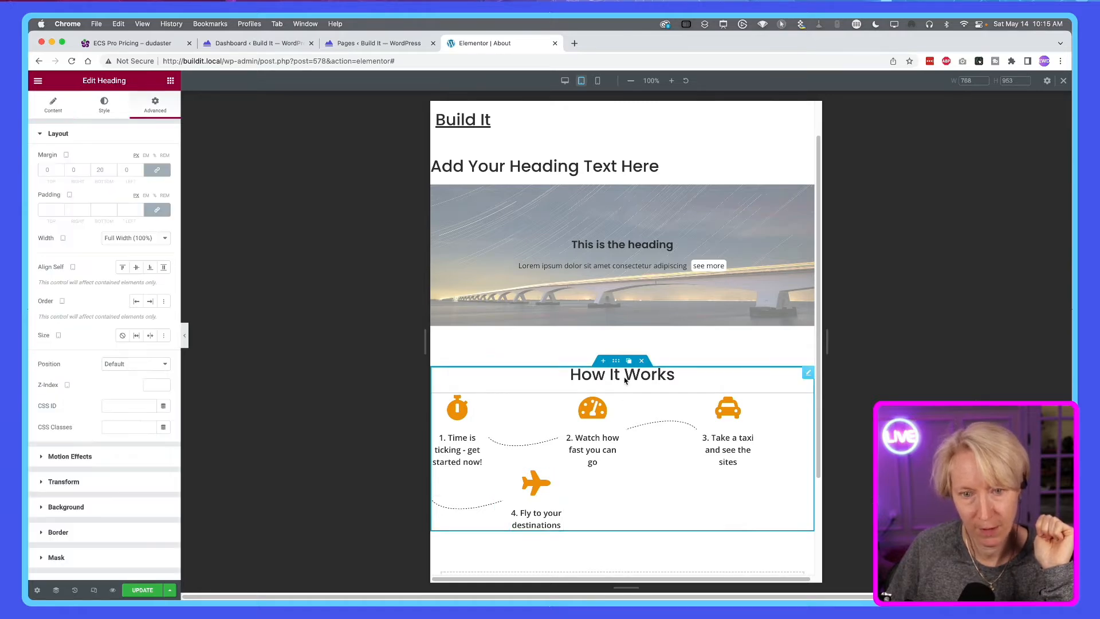
click(135, 238)
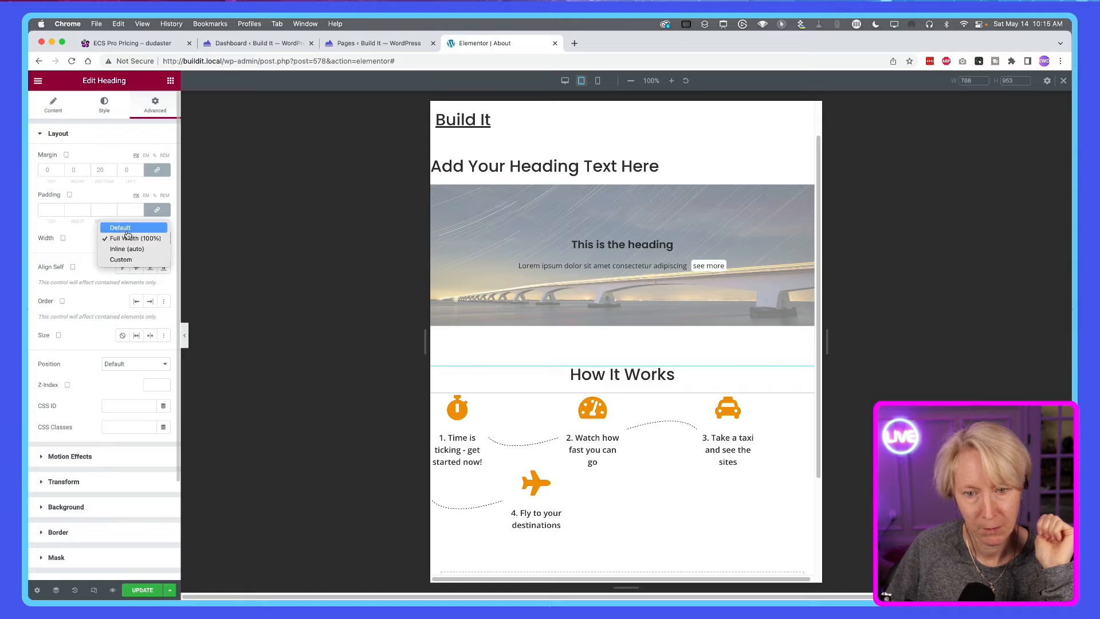
click(127, 229)
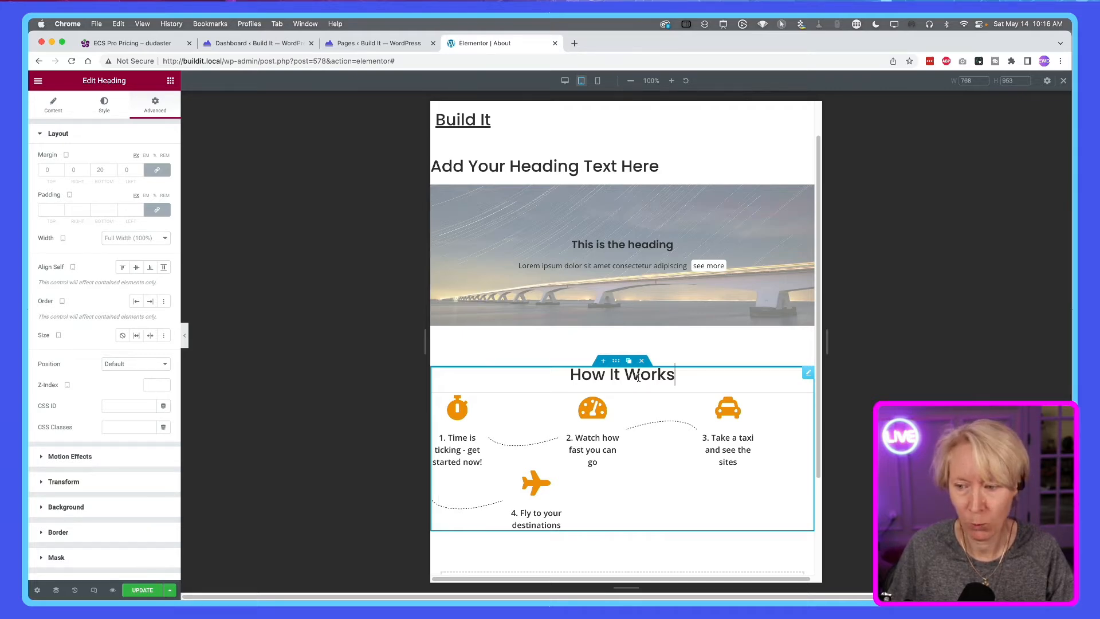
Step: Give the How It Works heading a Custom tablet width of 100%
right_click(807, 373)
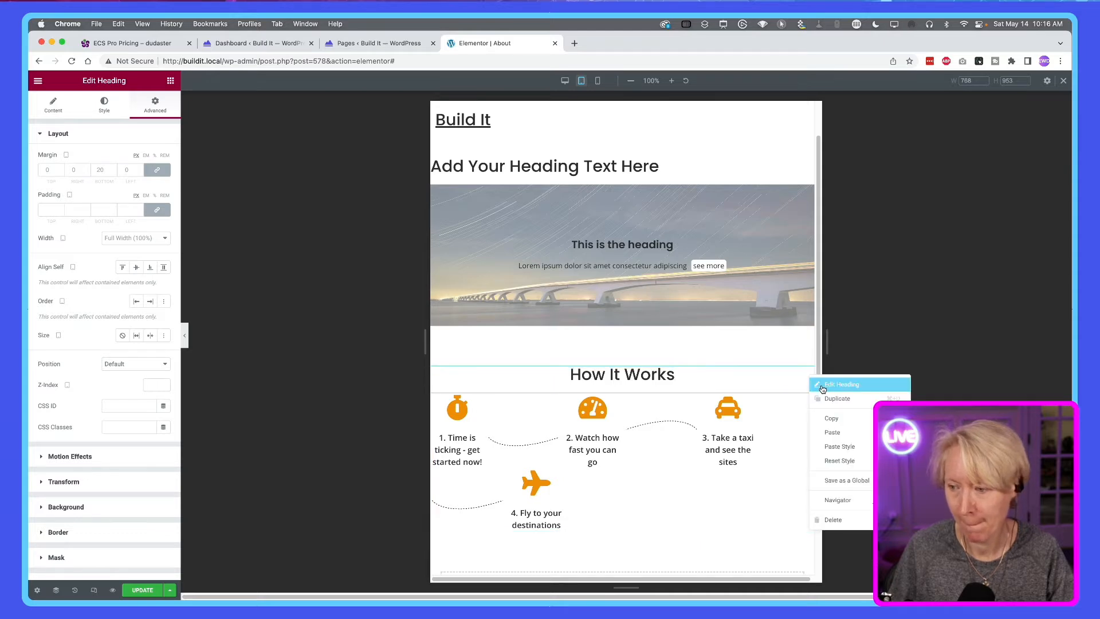
click(235, 273)
click(136, 238)
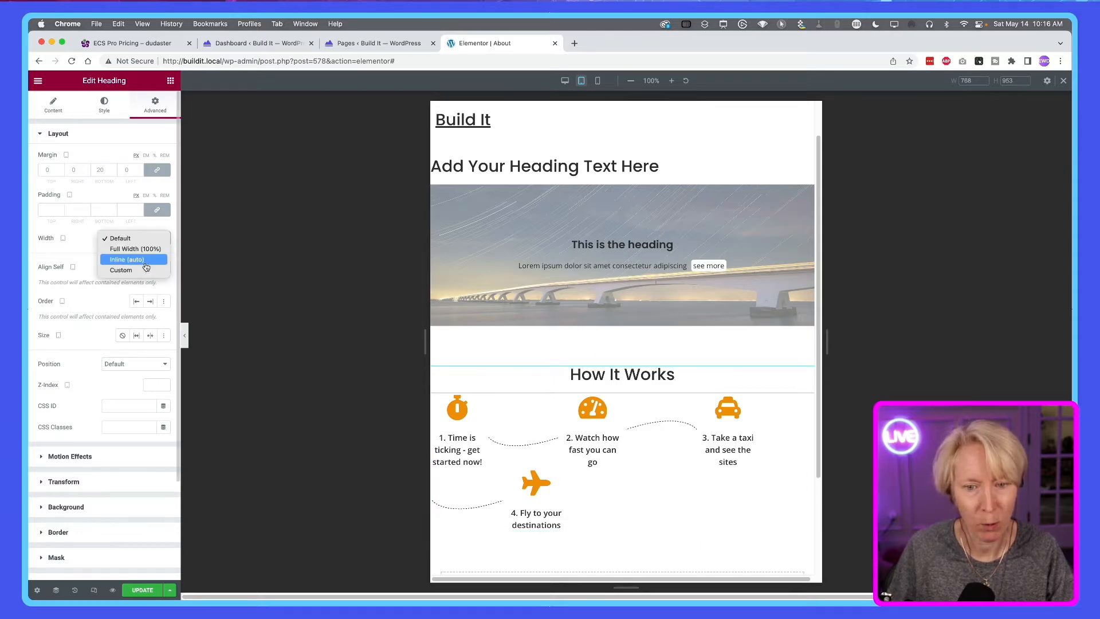
click(143, 271)
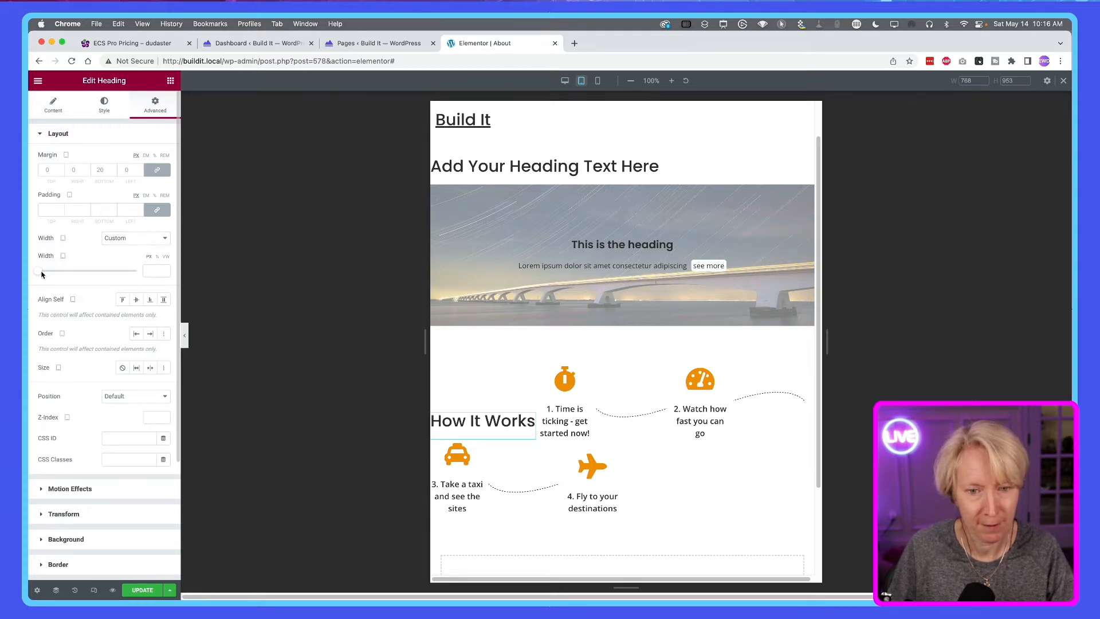
drag(42, 274, 120, 268)
click(157, 257)
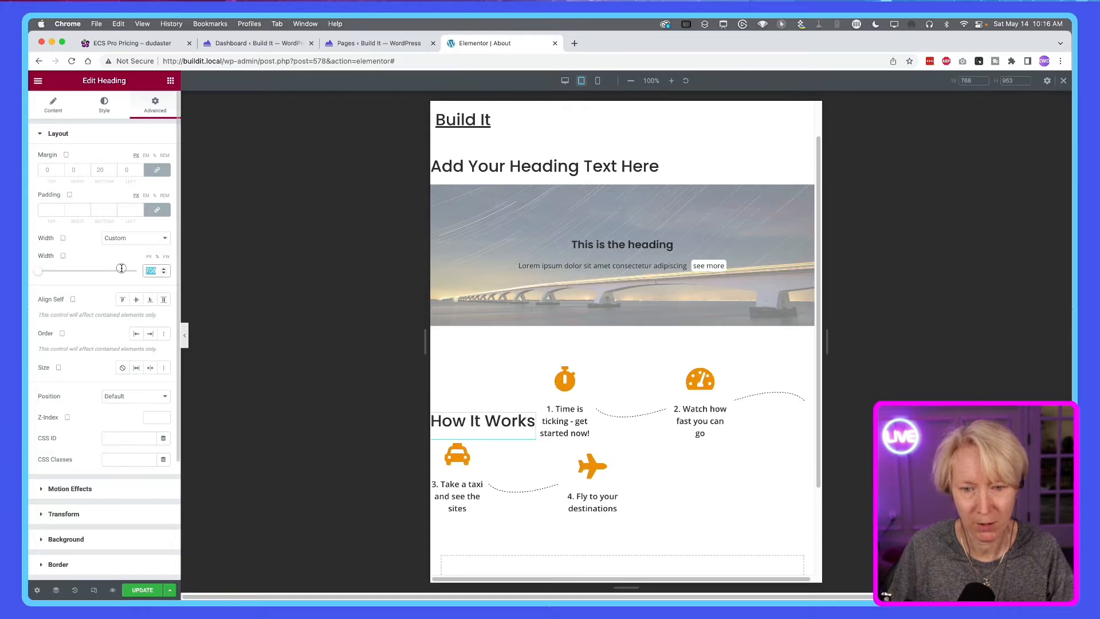
text(100)
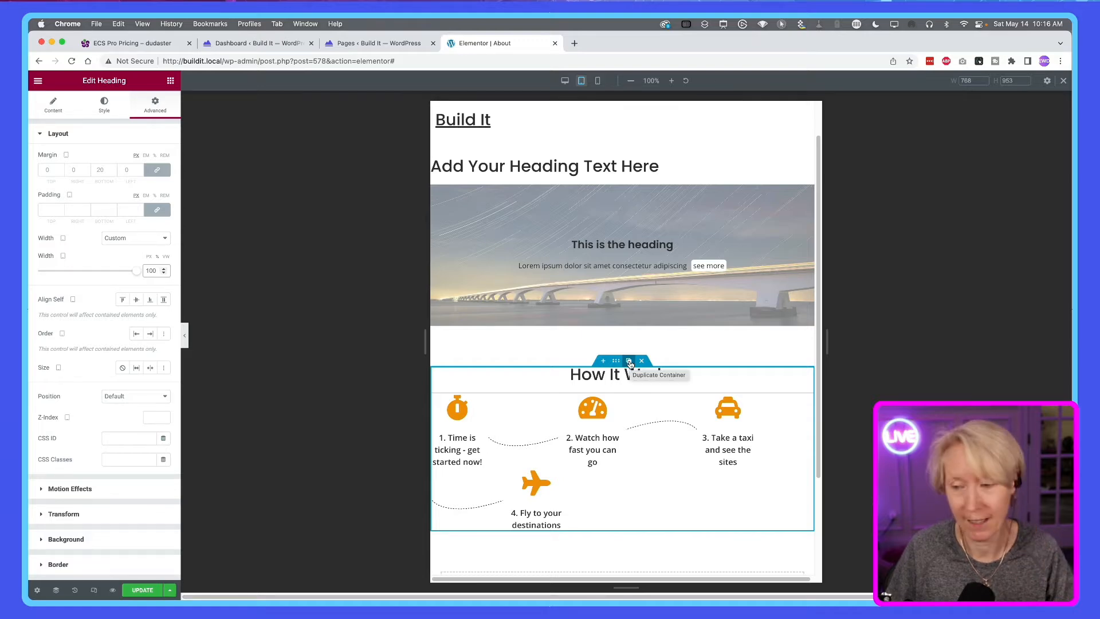
Step: Duplicate the How It Works container and add an empty container above the heading inside the copy
click(629, 361)
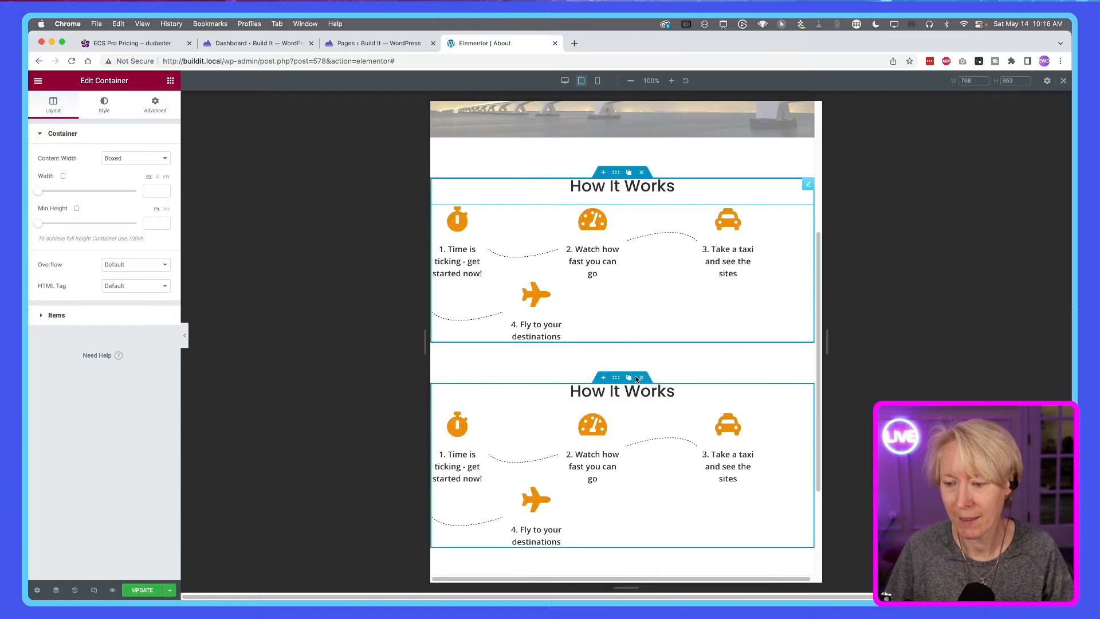
click(171, 81)
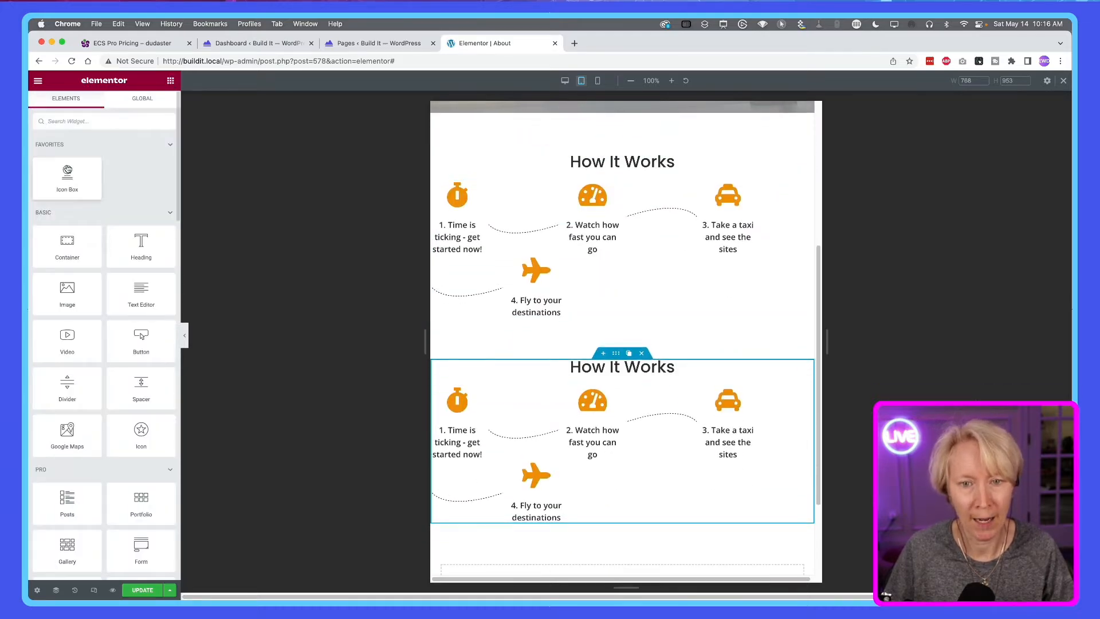
drag(67, 250, 495, 366)
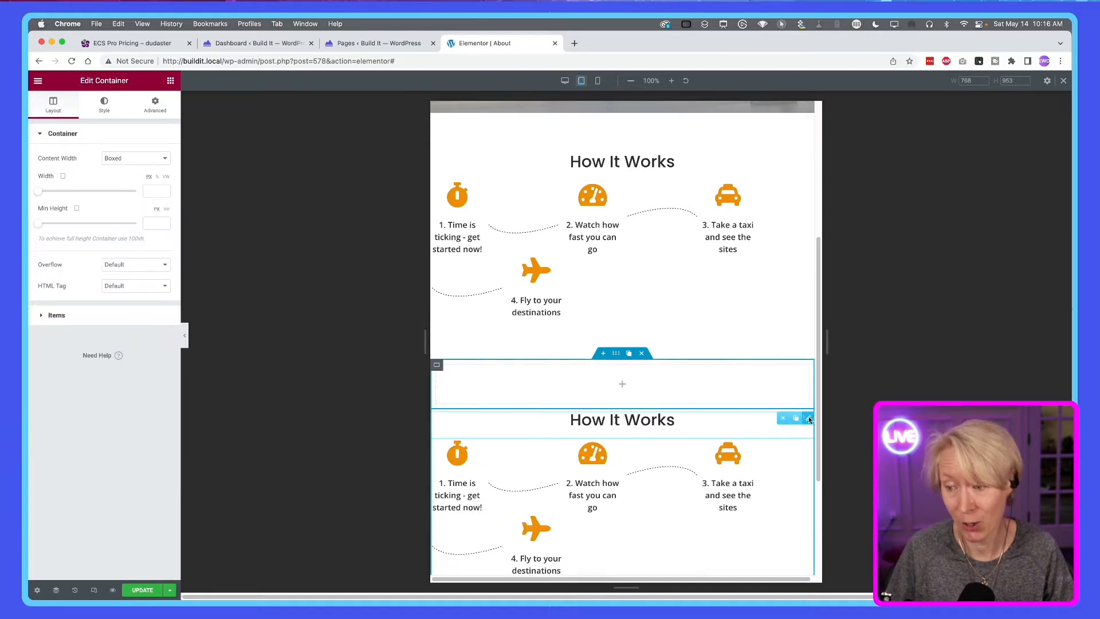
Step: Move the duplicated section's heading into the empty nested container and set that container's width to 100%
drag(809, 421, 768, 376)
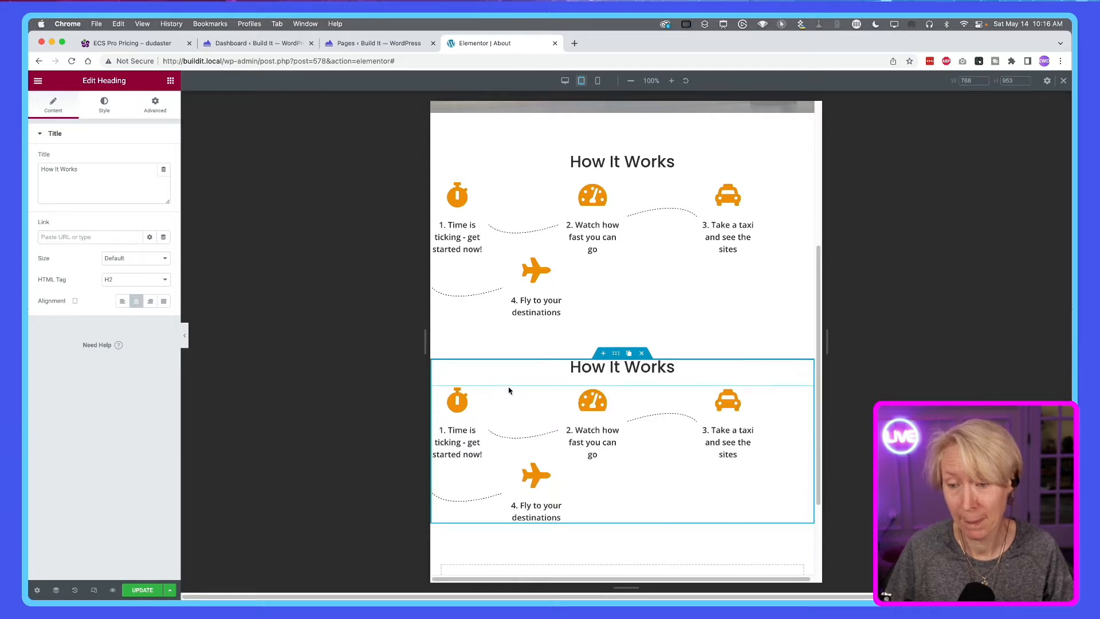
right_click(439, 369)
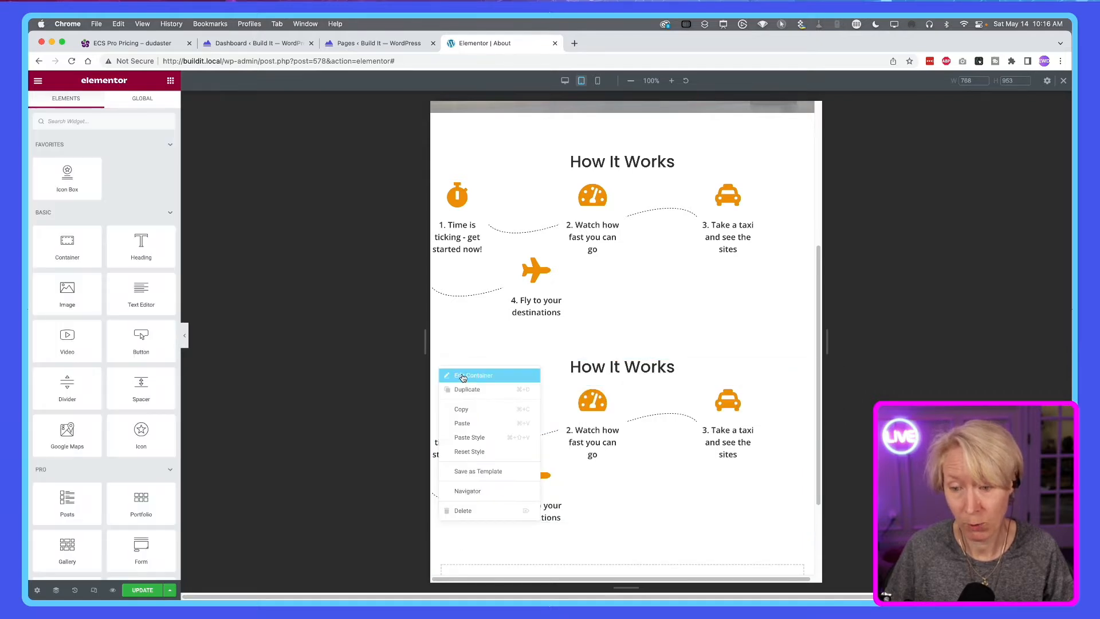
click(466, 374)
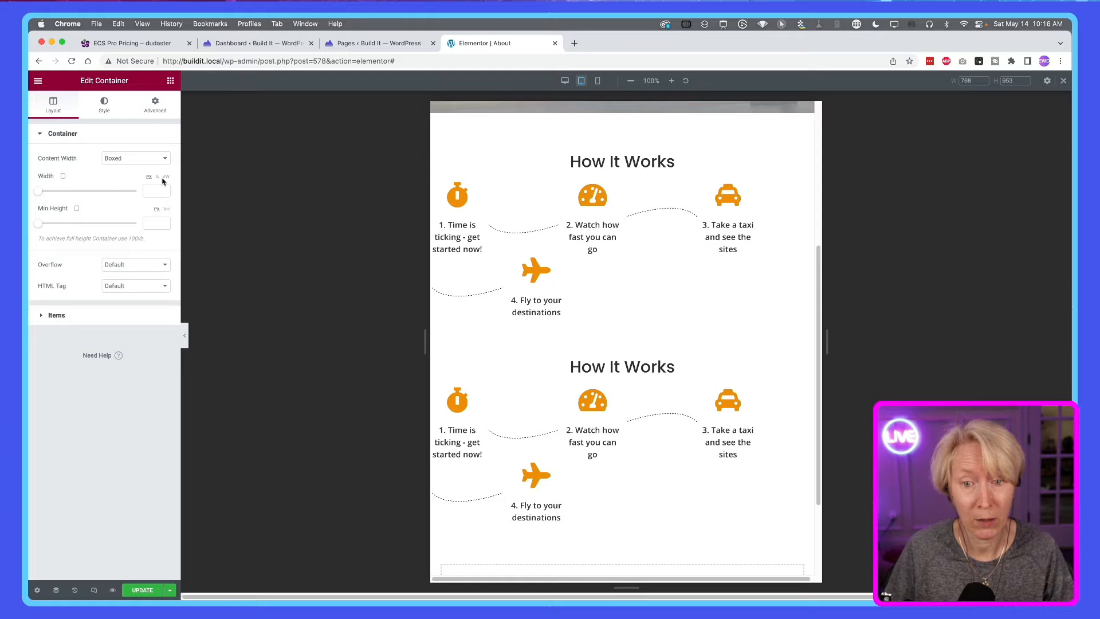
click(154, 190)
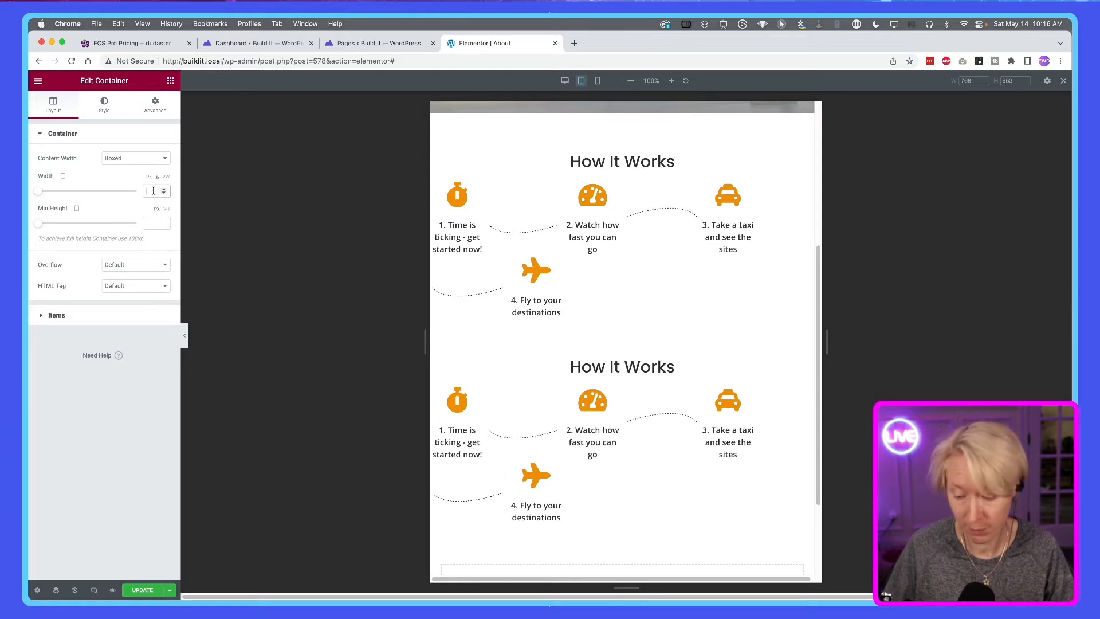
text(100)
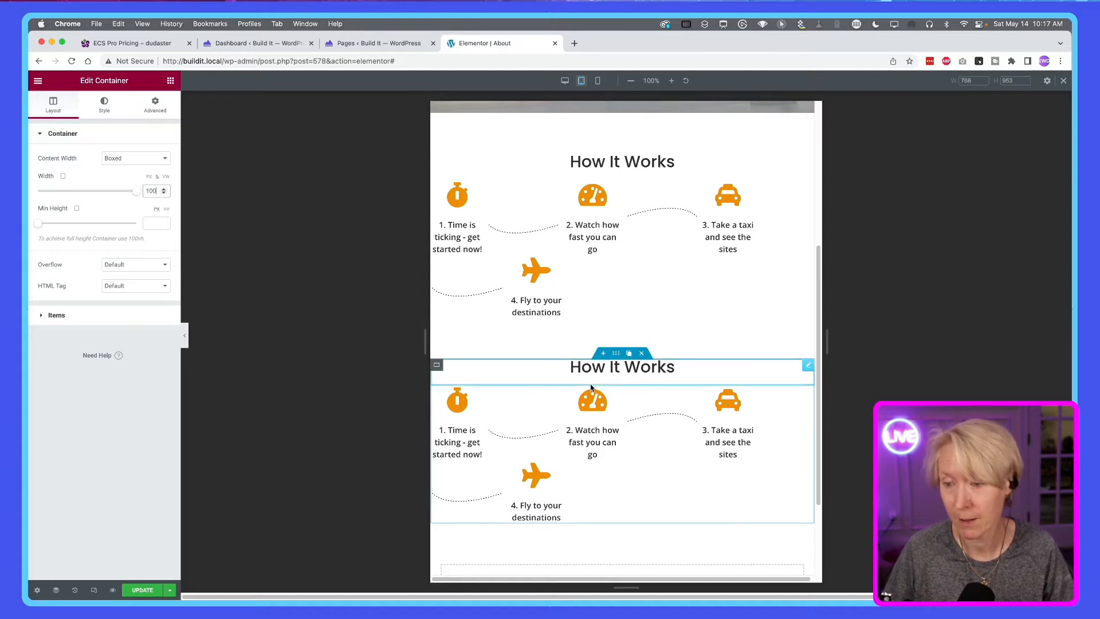
Step: Set the duplicated How It Works heading's tablet width to Full Width (100%)
right_click(809, 367)
click(809, 373)
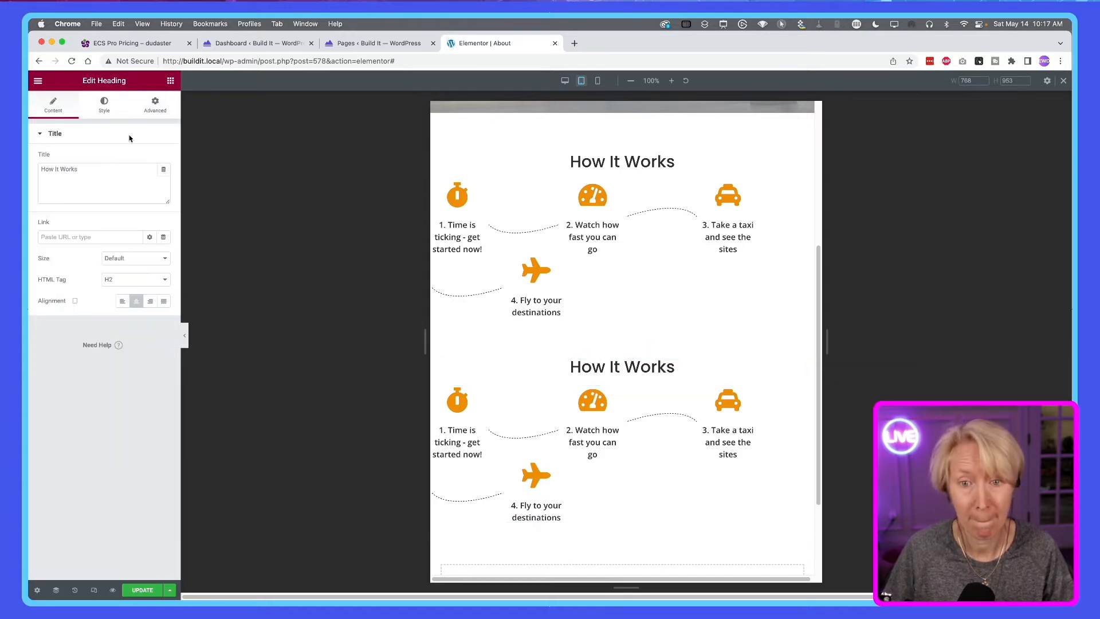
click(155, 104)
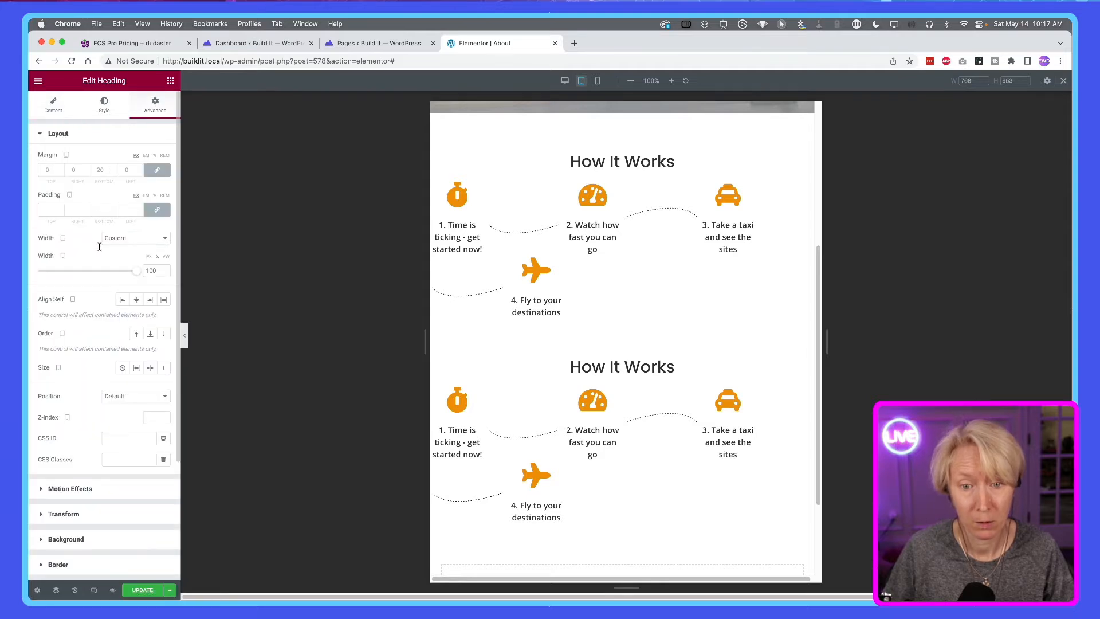
click(117, 240)
click(132, 217)
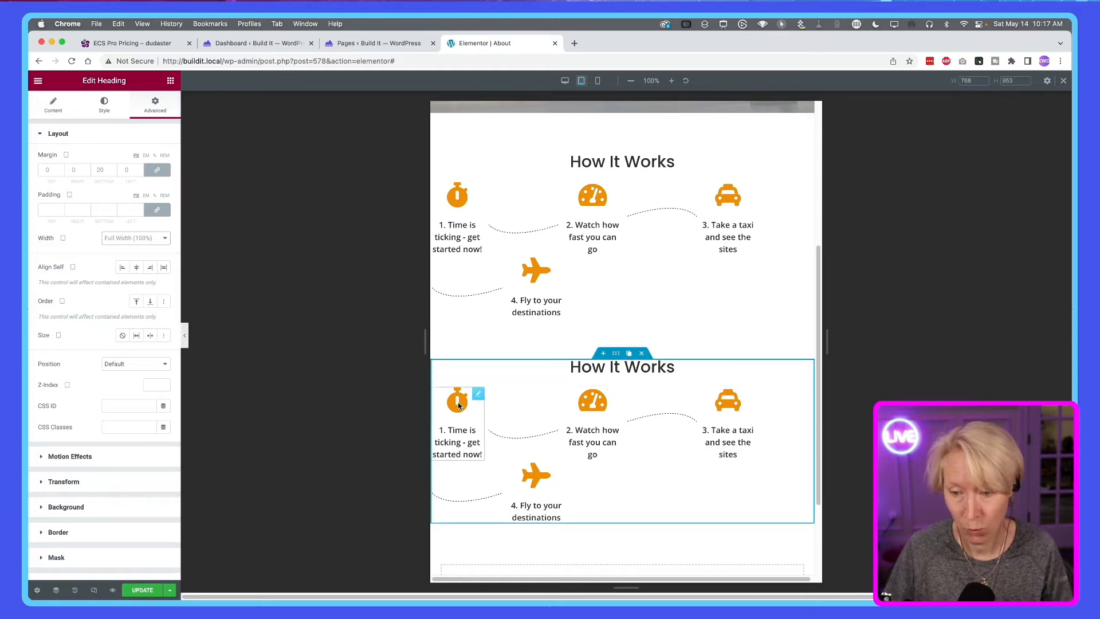
Step: Try No Wrap on the duplicated How It Works container's items and return them to Wrap
right_click(619, 354)
click(633, 359)
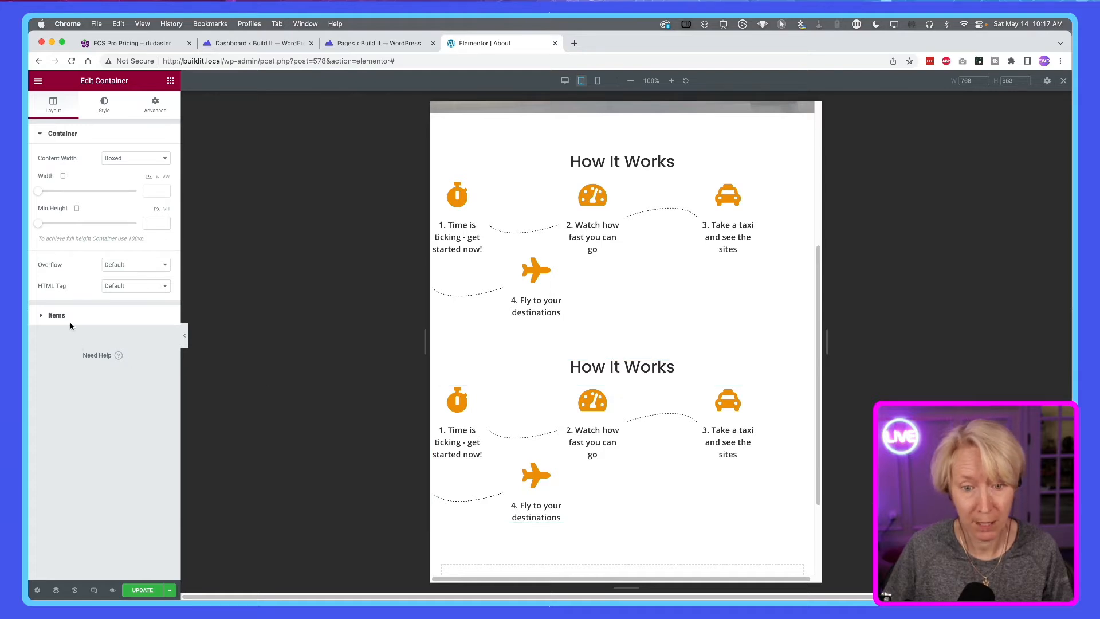
right_click(617, 354)
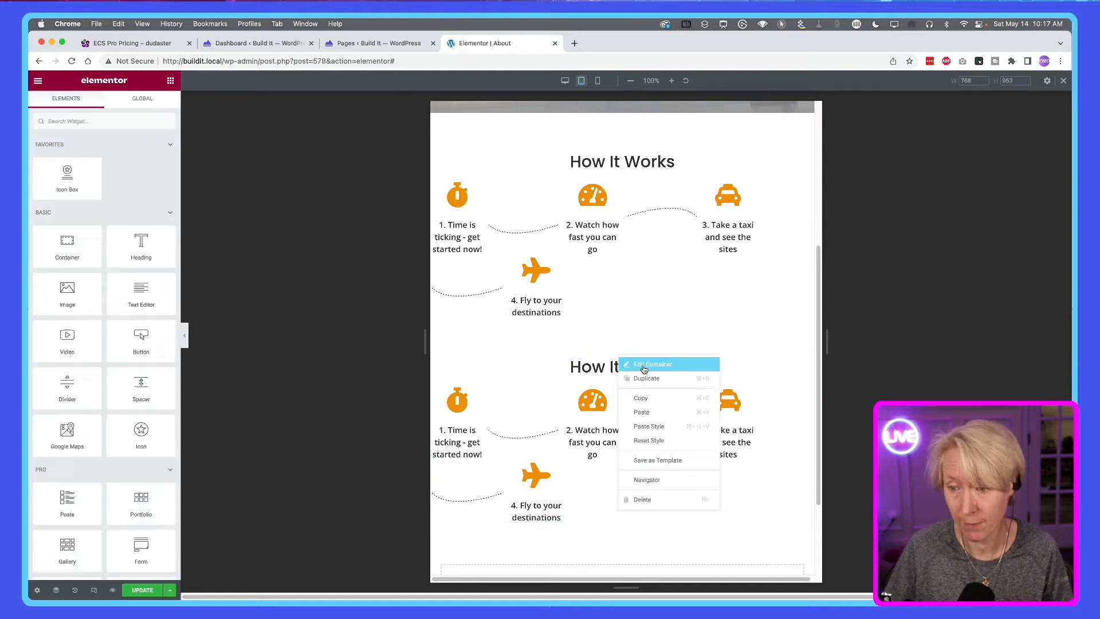
click(643, 366)
click(52, 316)
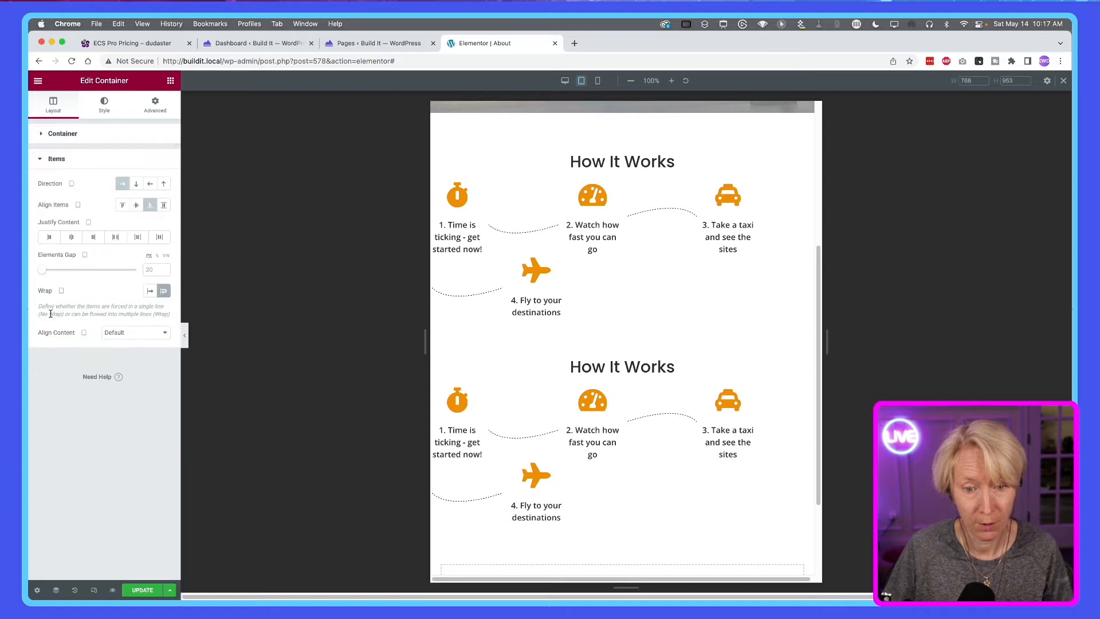
click(150, 291)
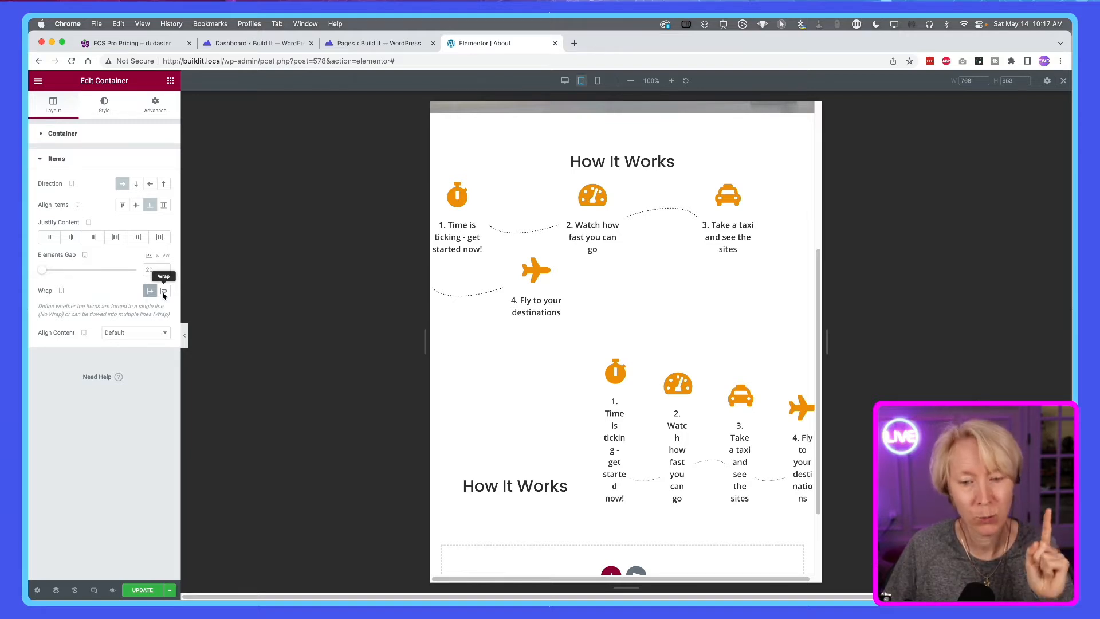
click(163, 293)
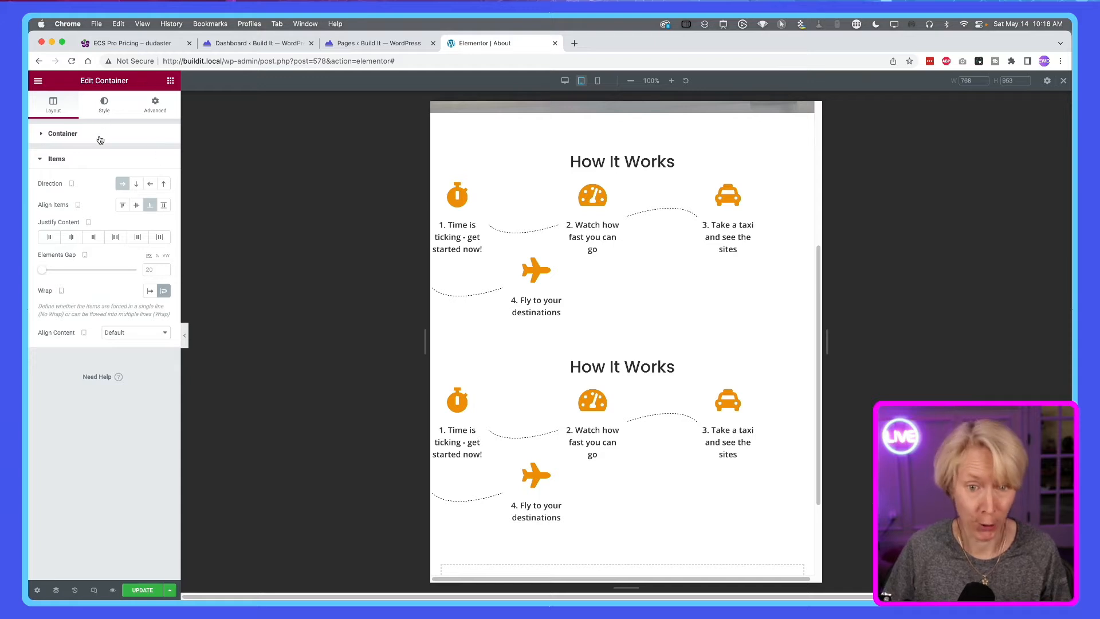
Step: Add a container below the duplicate's heading, moving the first icon box into it and the first dotted-line image beneath it
click(170, 81)
drag(62, 252, 589, 496)
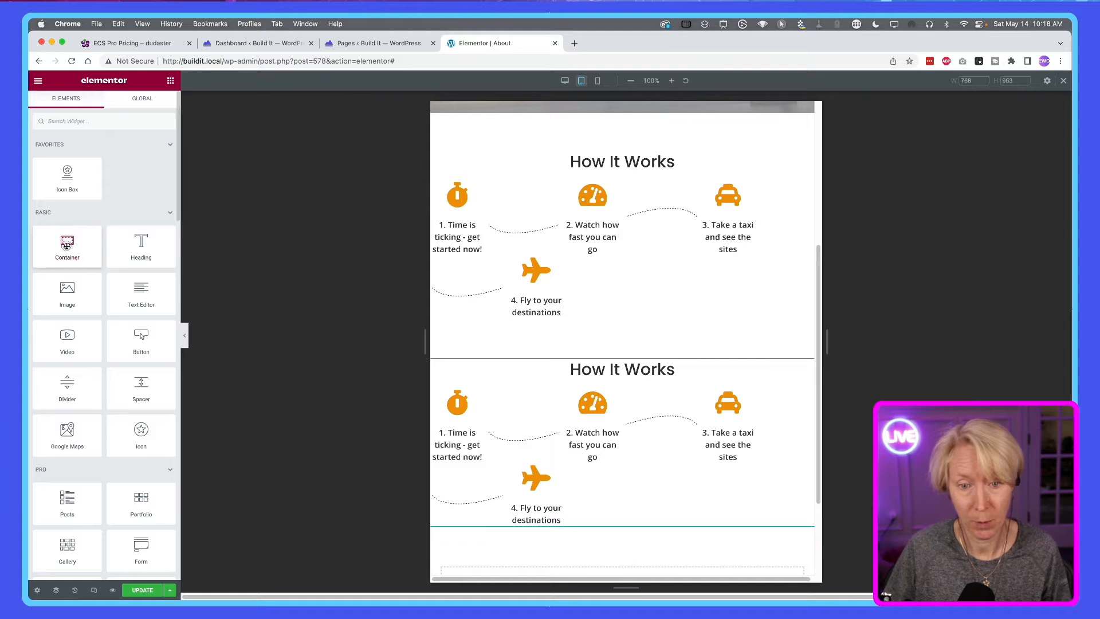
drag(67, 245, 550, 386)
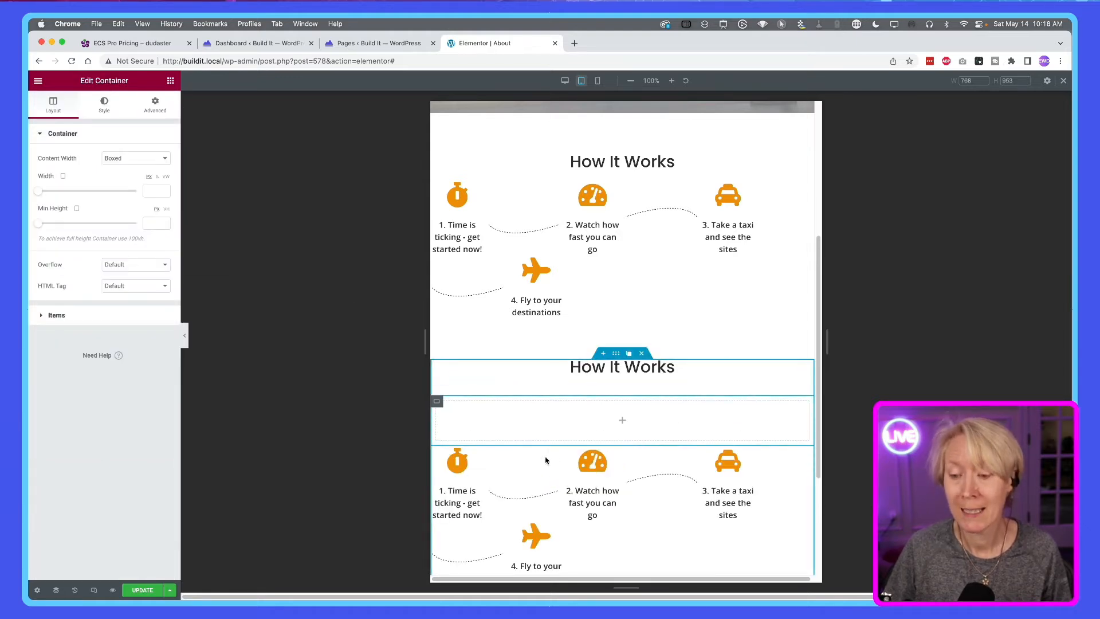
drag(462, 468, 458, 415)
drag(484, 513, 487, 431)
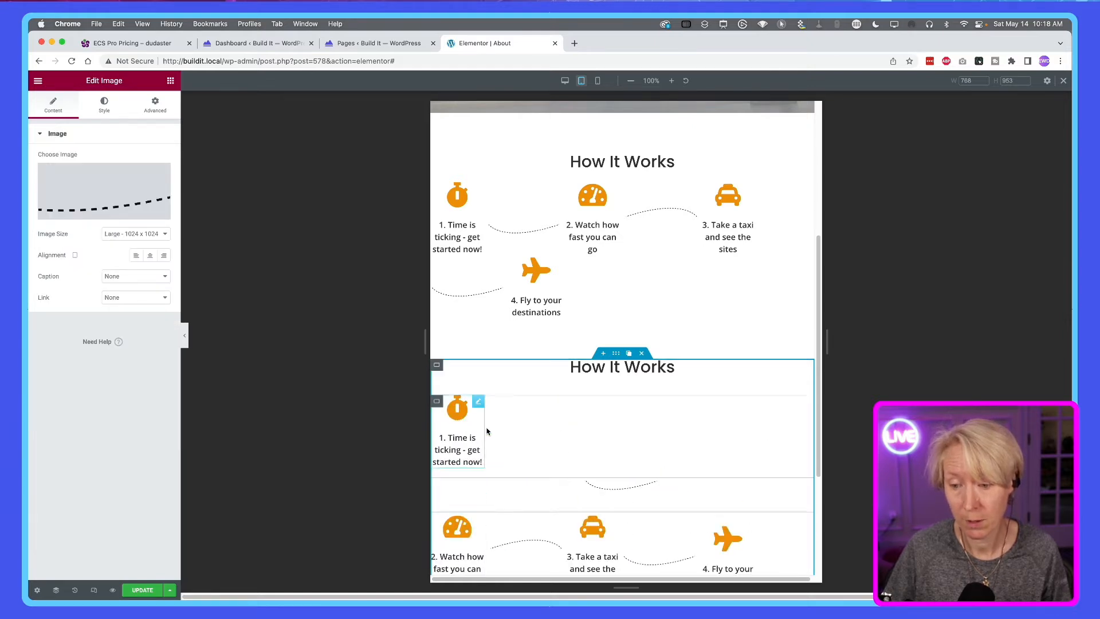
Step: Try a horizontal row direction for the items of the nested container holding the first icon box
right_click(435, 404)
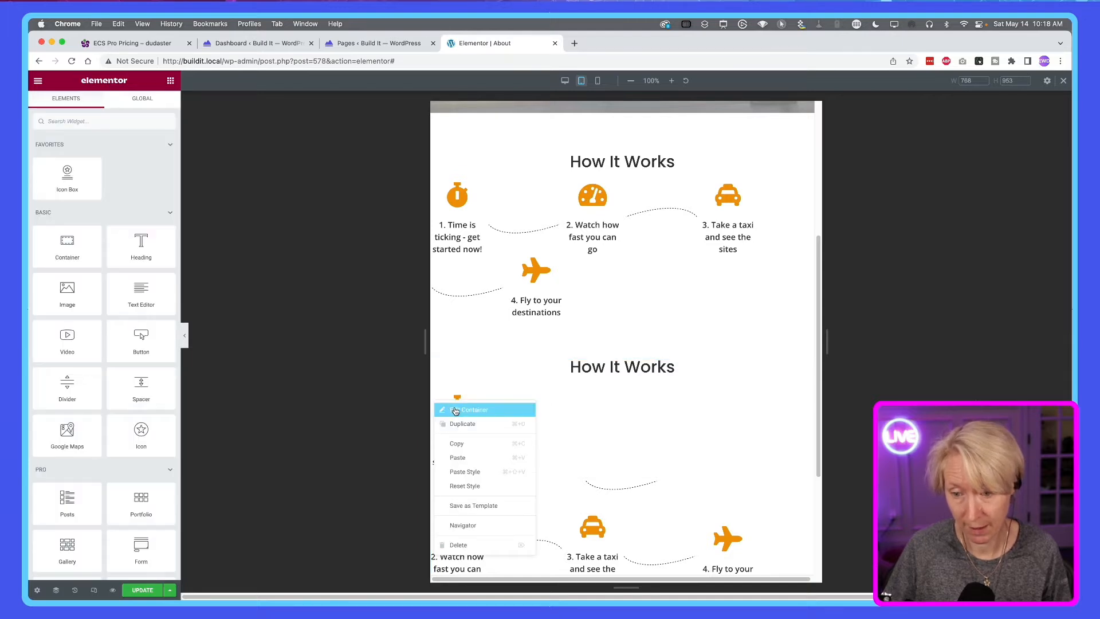
click(455, 408)
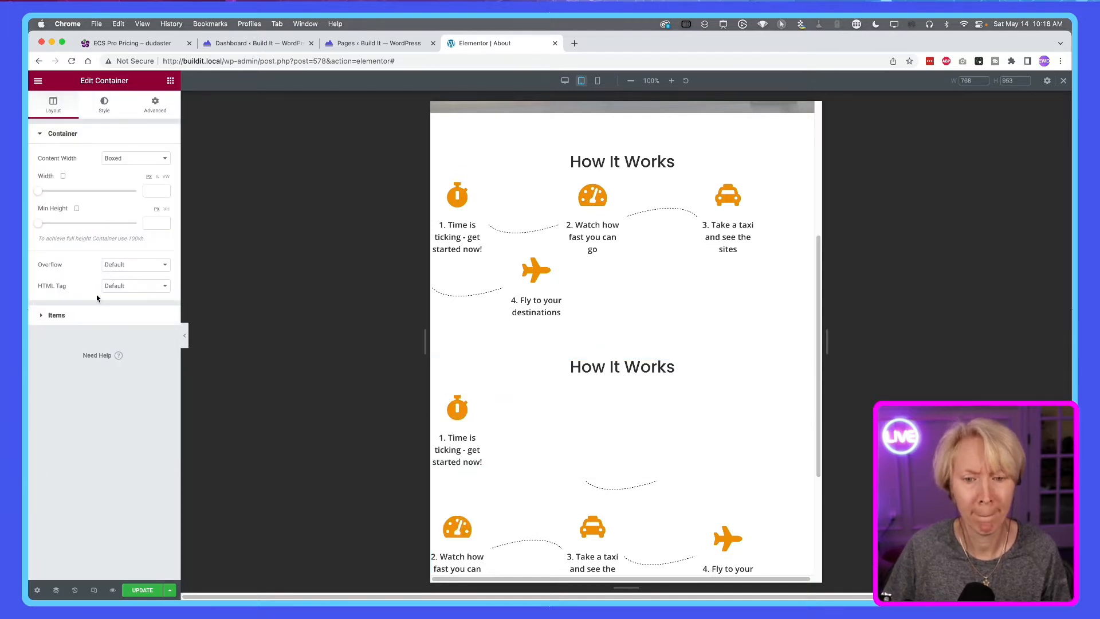
click(94, 322)
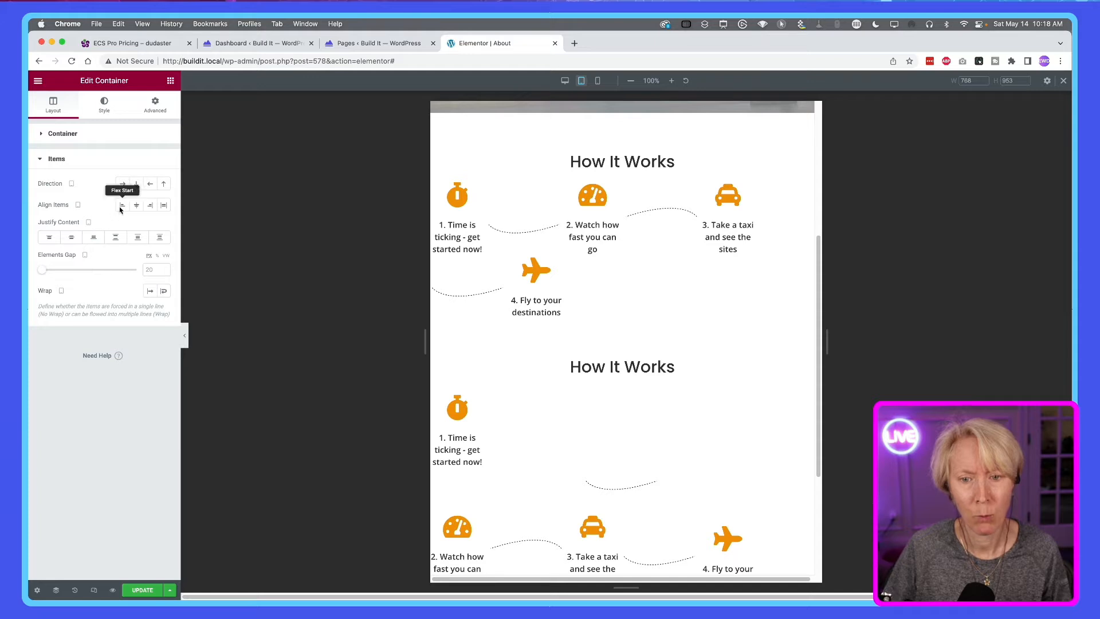
click(123, 183)
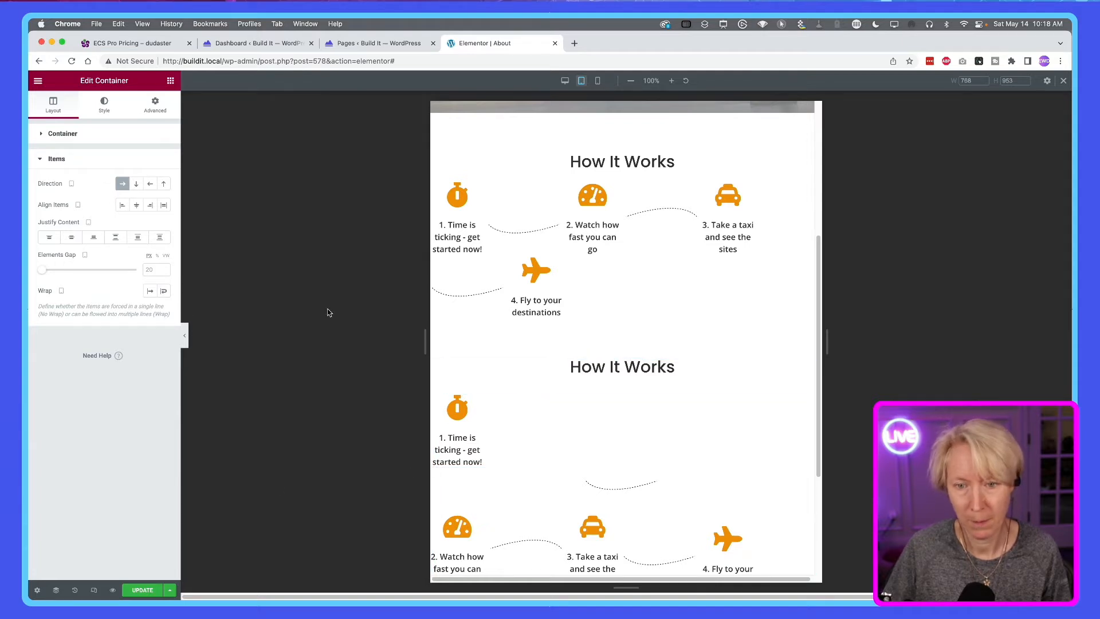
right_click(436, 404)
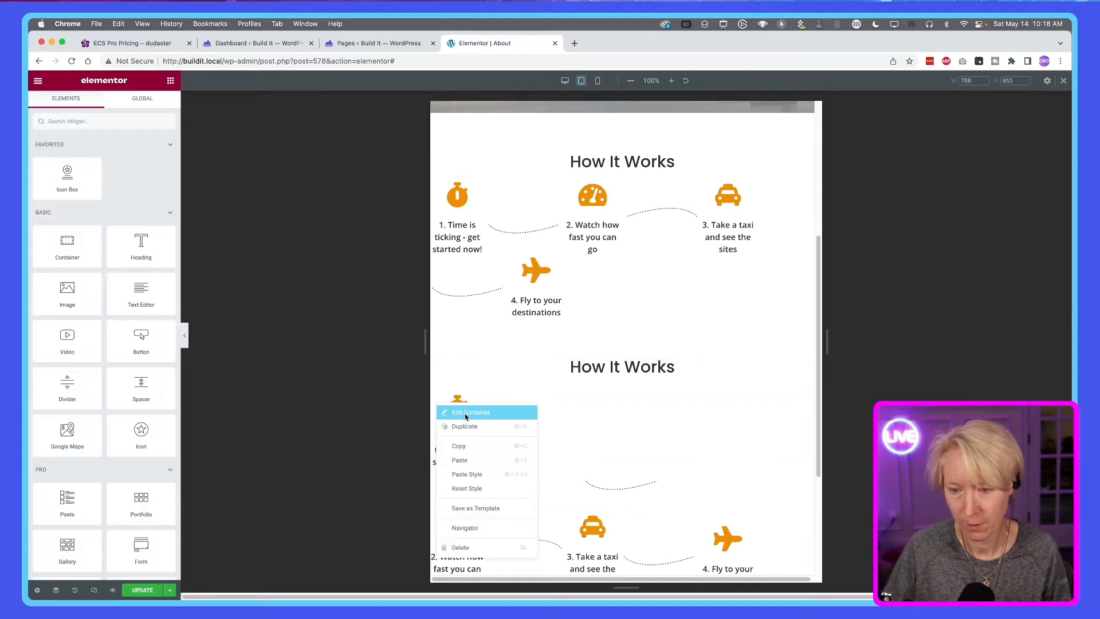
click(465, 416)
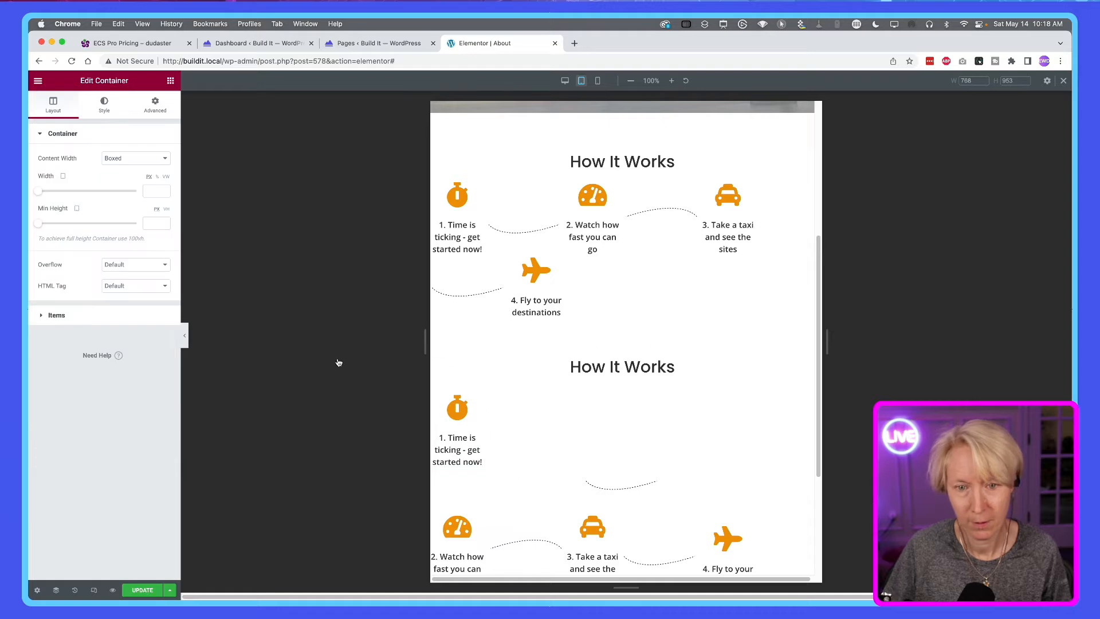
click(103, 318)
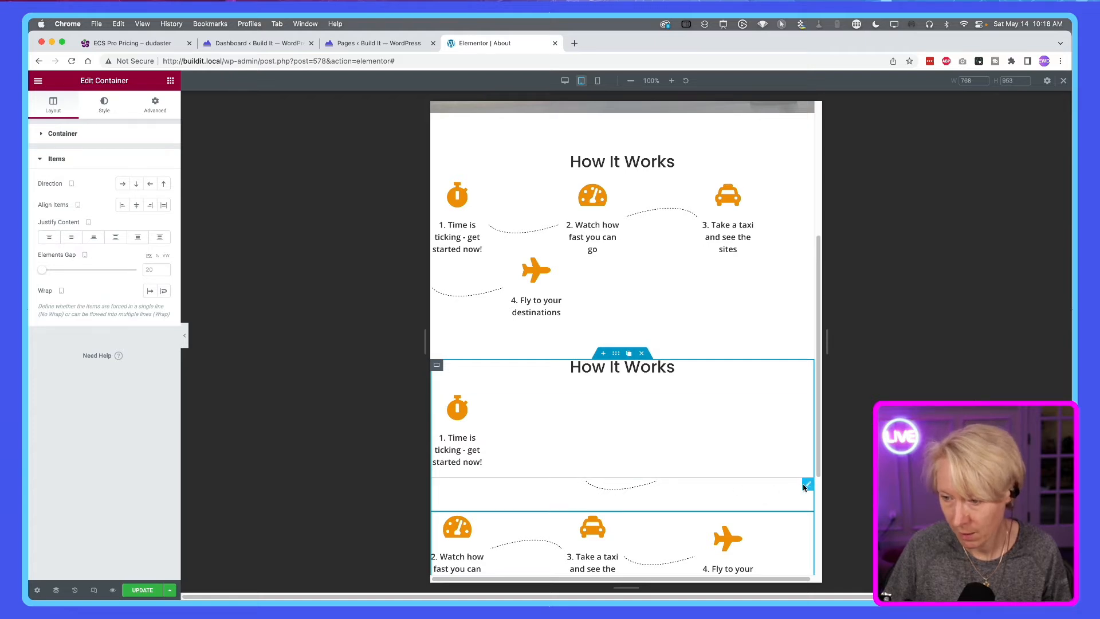
Step: Show the Navigator and move the first dotted-line image directly below the heading, above the icon box's nested container
drag(790, 488, 690, 439)
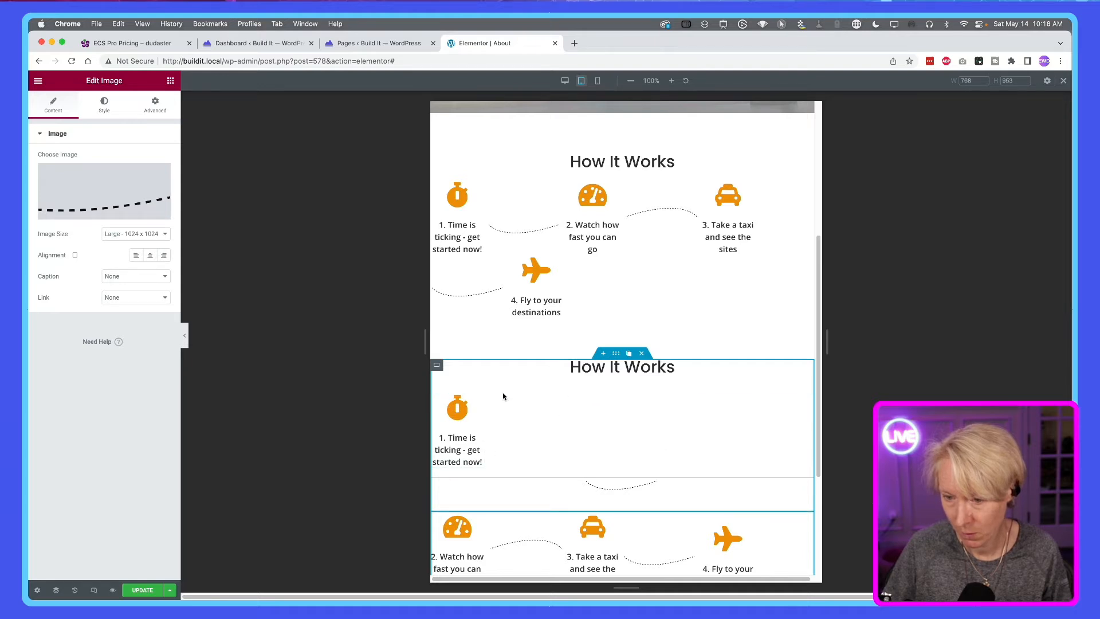
click(437, 403)
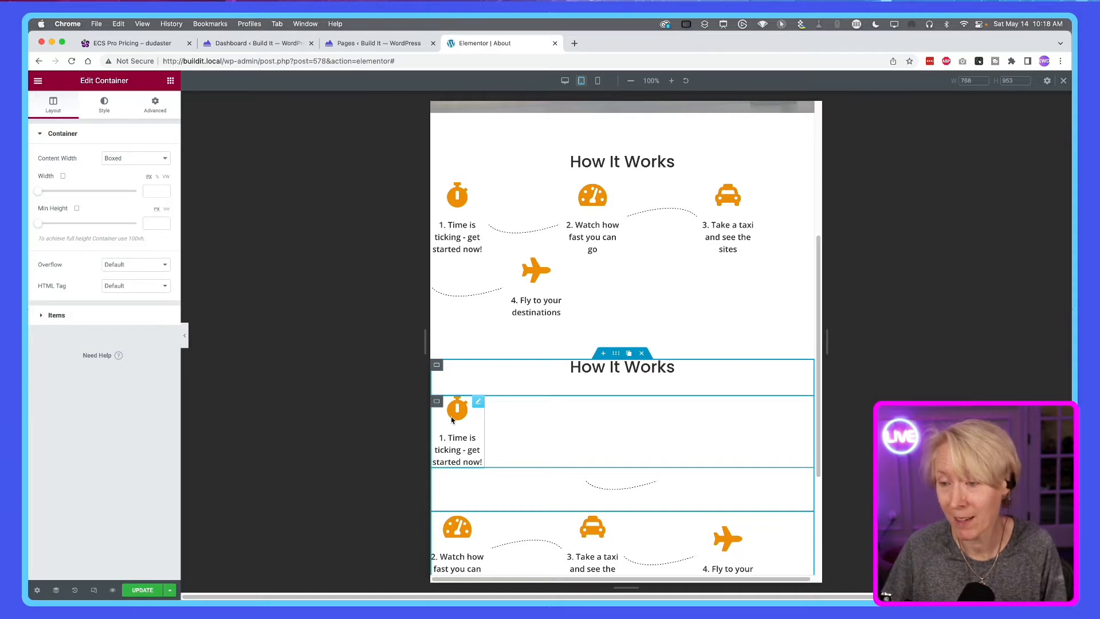
key(super+i)
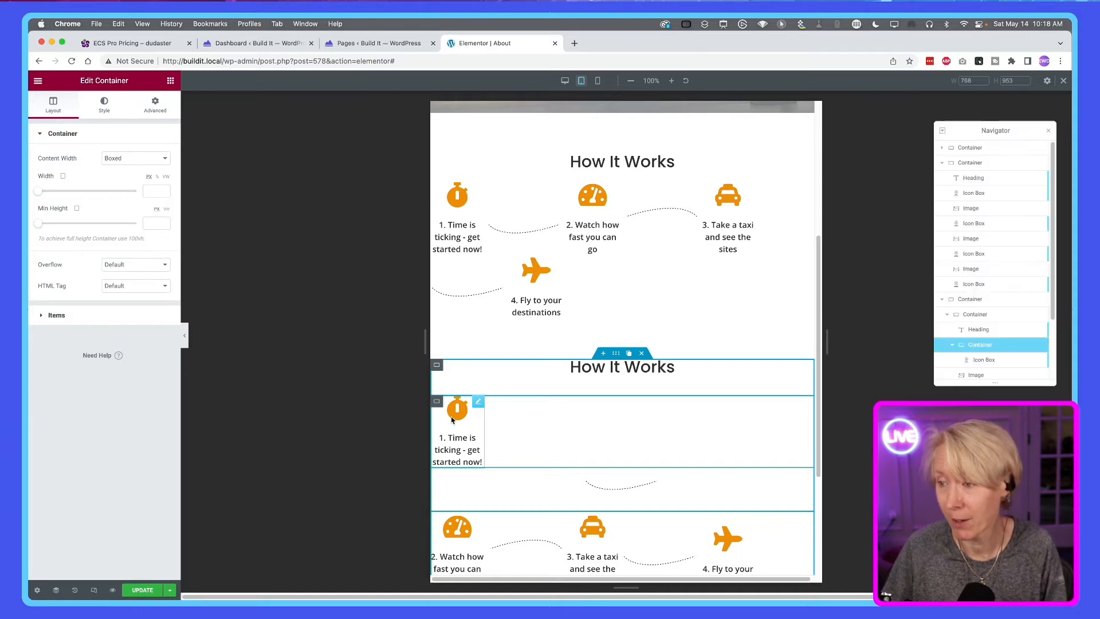
click(967, 316)
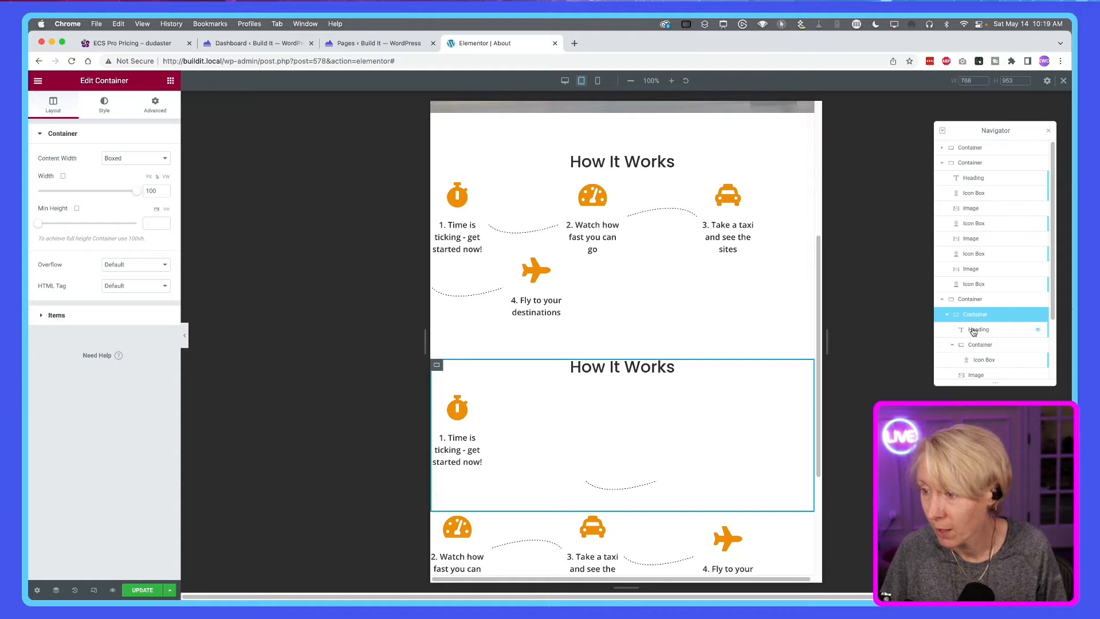
drag(976, 374, 970, 310)
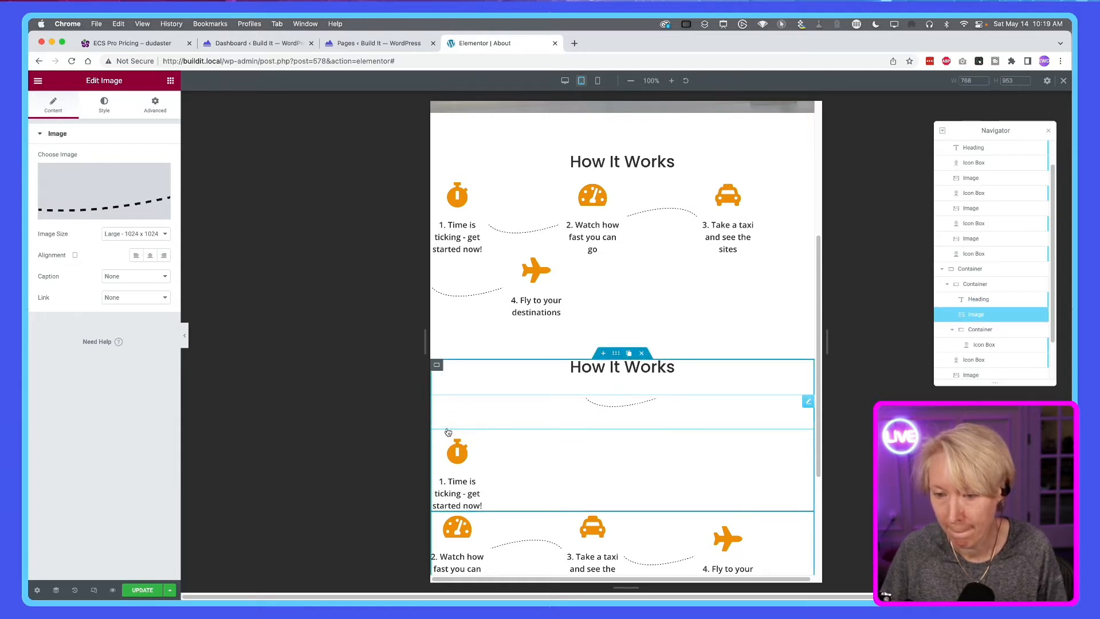
Step: Move the container holding the first icon box out of the heading's container to the end of the outer container
click(947, 285)
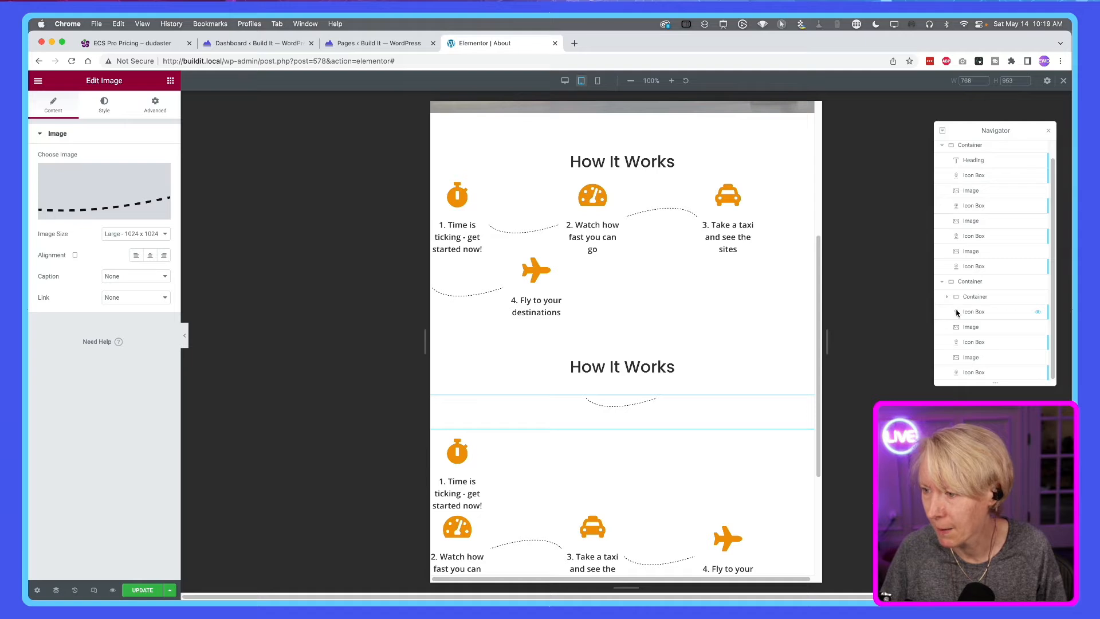
click(946, 296)
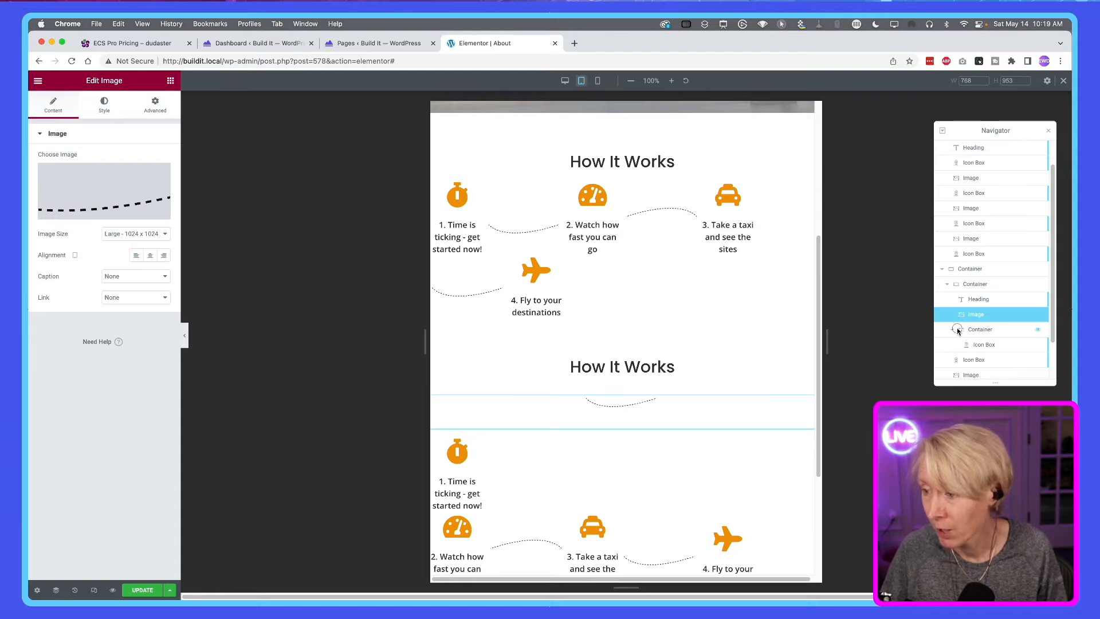
mouse_move(958, 331)
mouse_down()
mouse_move(973, 373)
mouse_move(958, 321)
mouse_move(962, 369)
mouse_move(953, 325)
mouse_move(953, 353)
mouse_up()
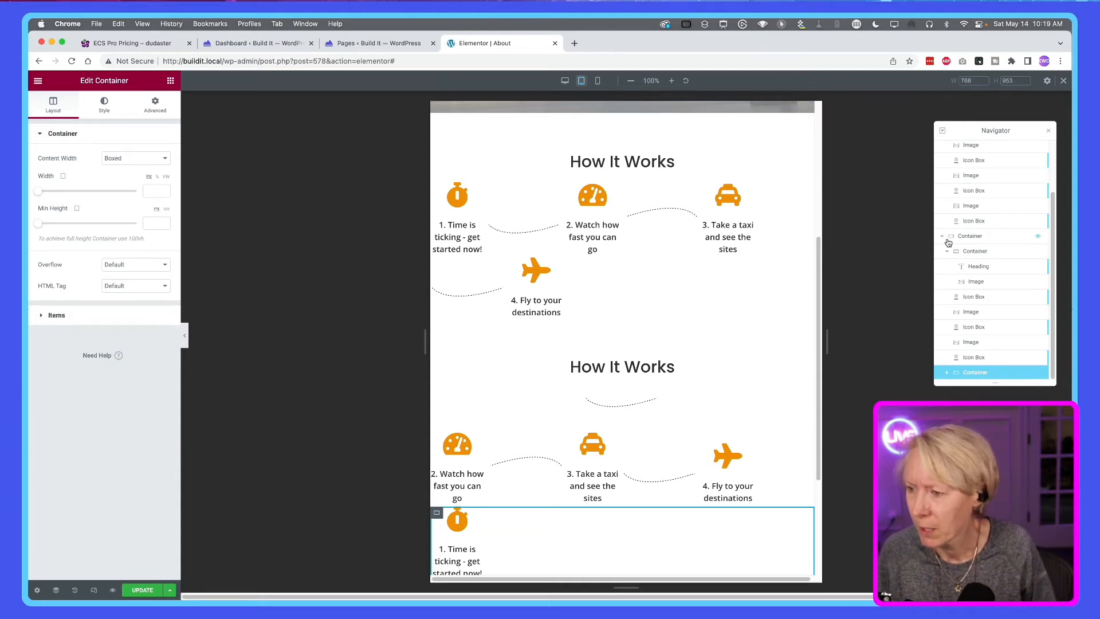
Step: Rename the duplicated section's outer container as Parent in the Navigator
click(979, 240)
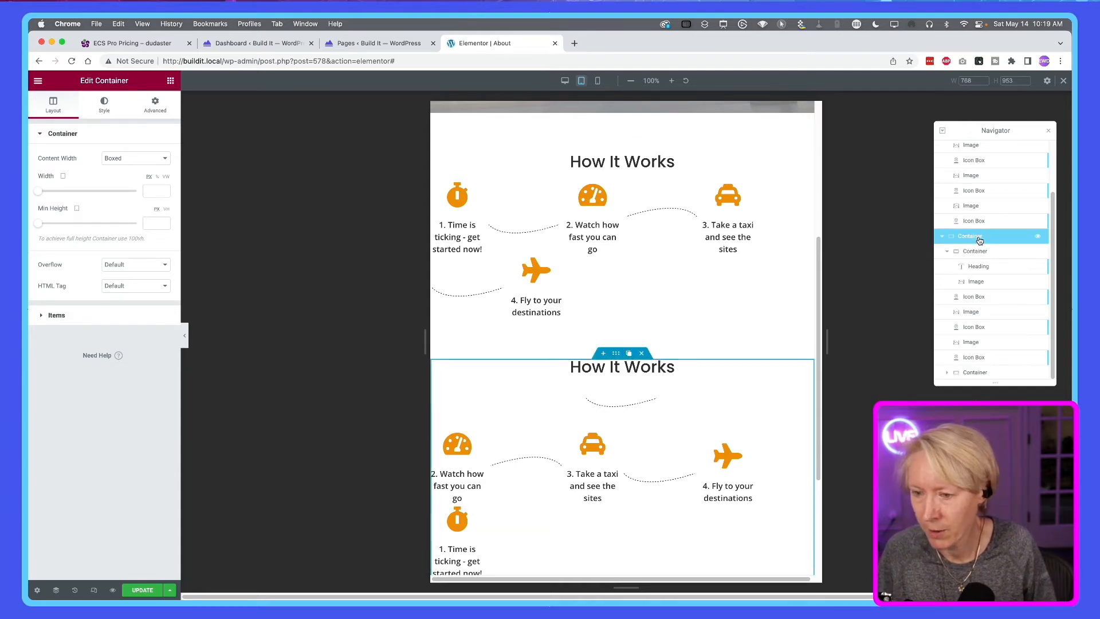
double_click(979, 240)
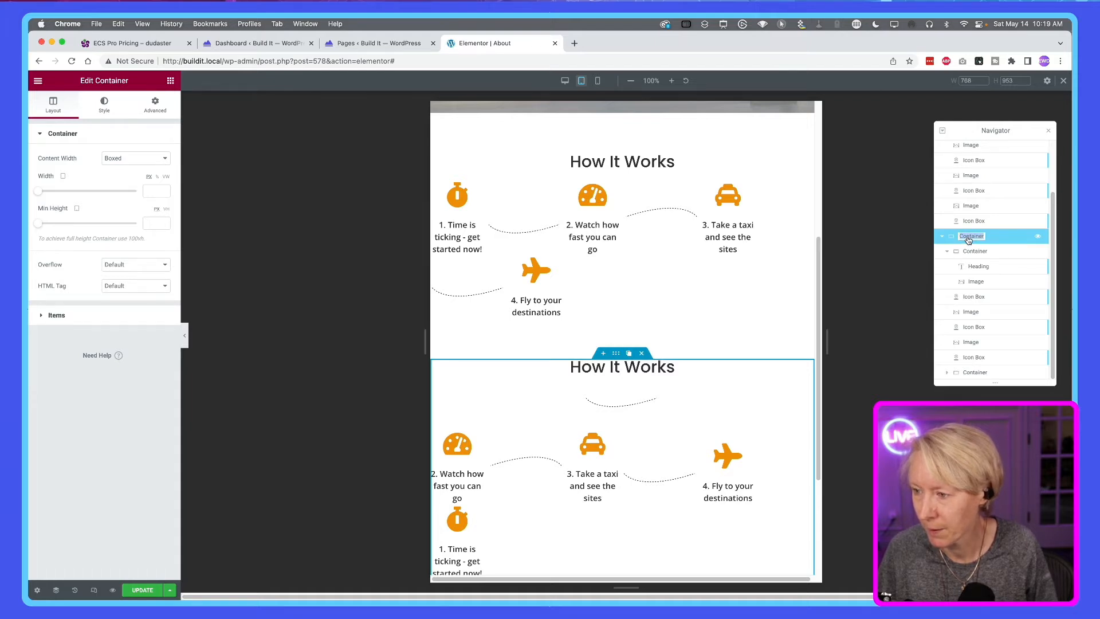
key(BackSpace)
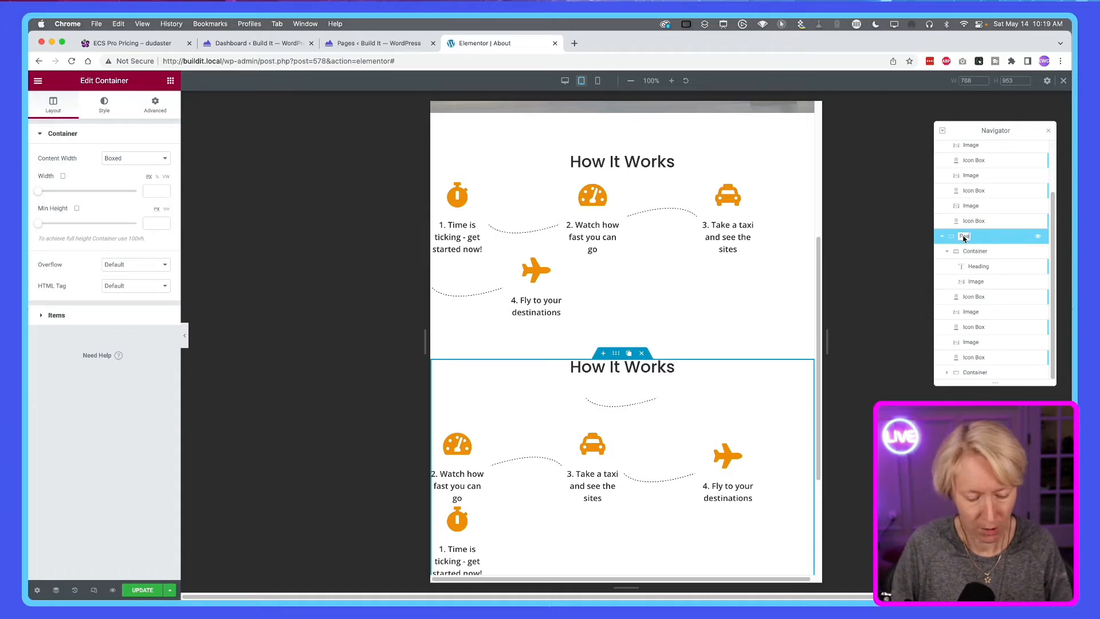
key(Return)
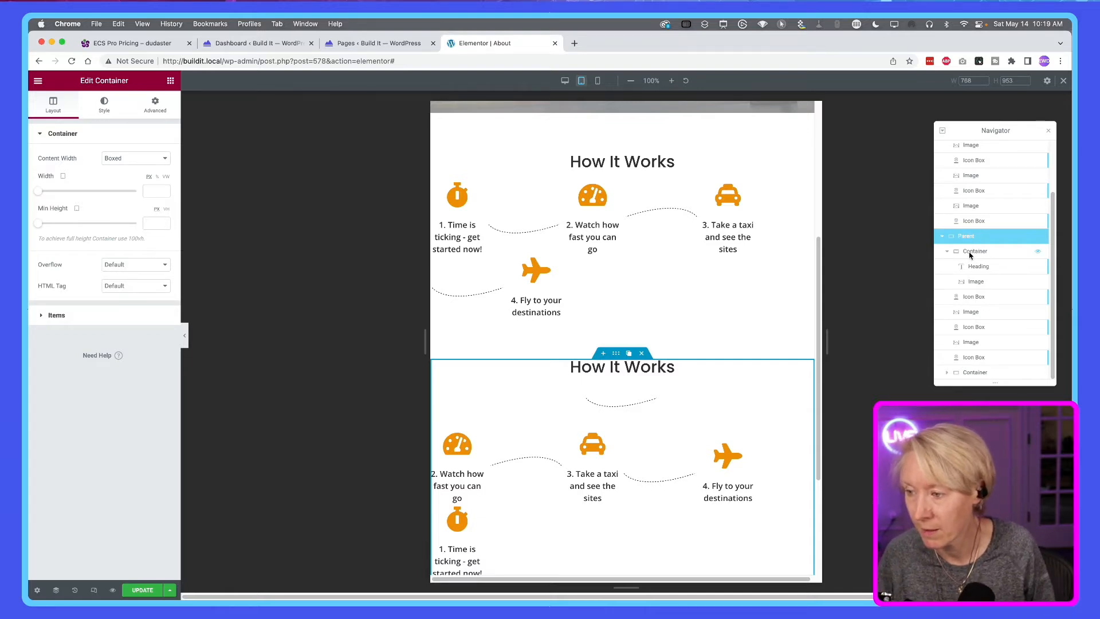
Step: Rename the container holding the duplicated section's heading as Title in the Navigator
click(969, 253)
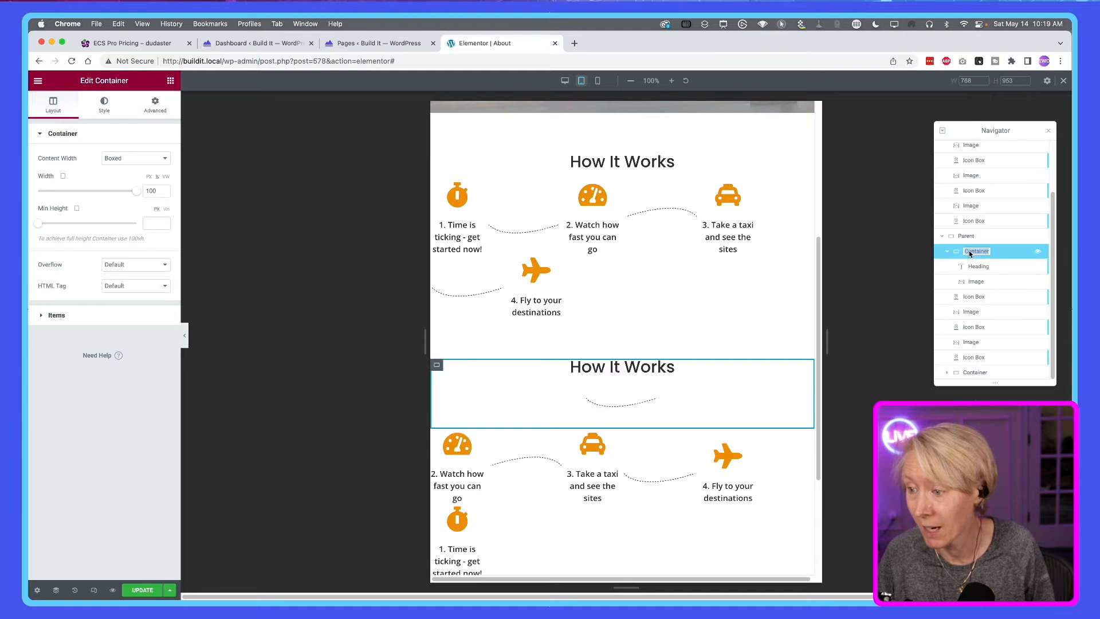
text(Ti)
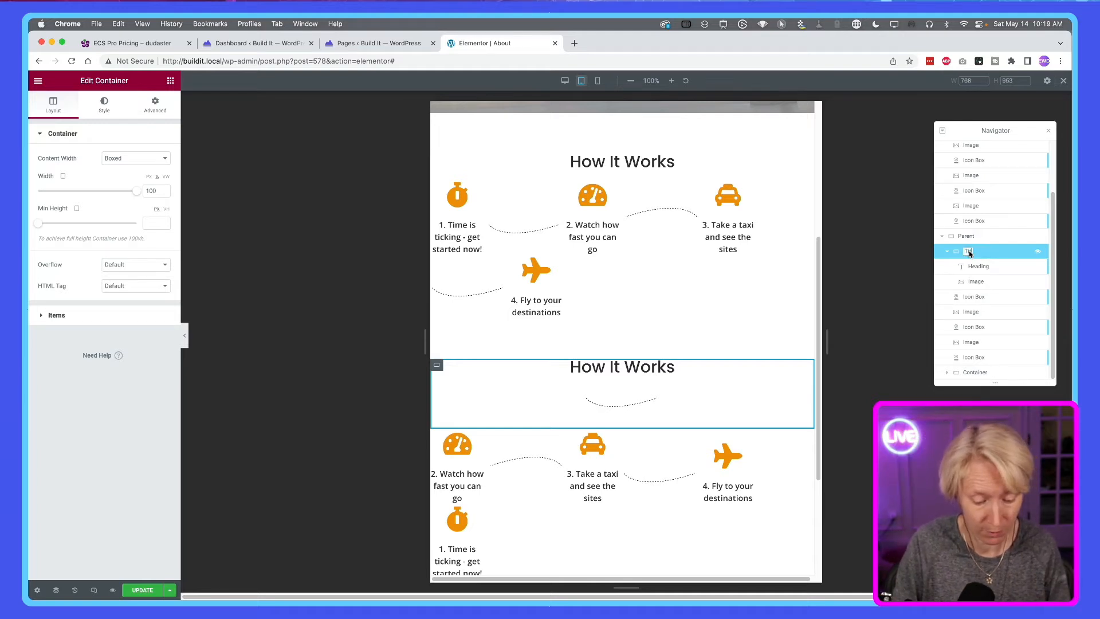
text(tle)
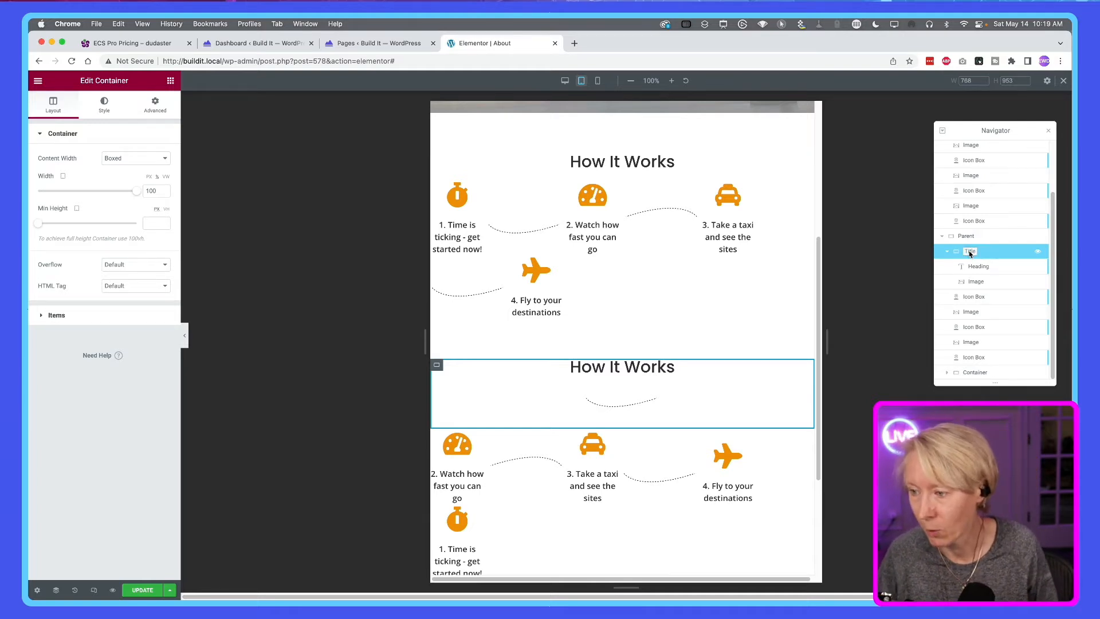
key(Return)
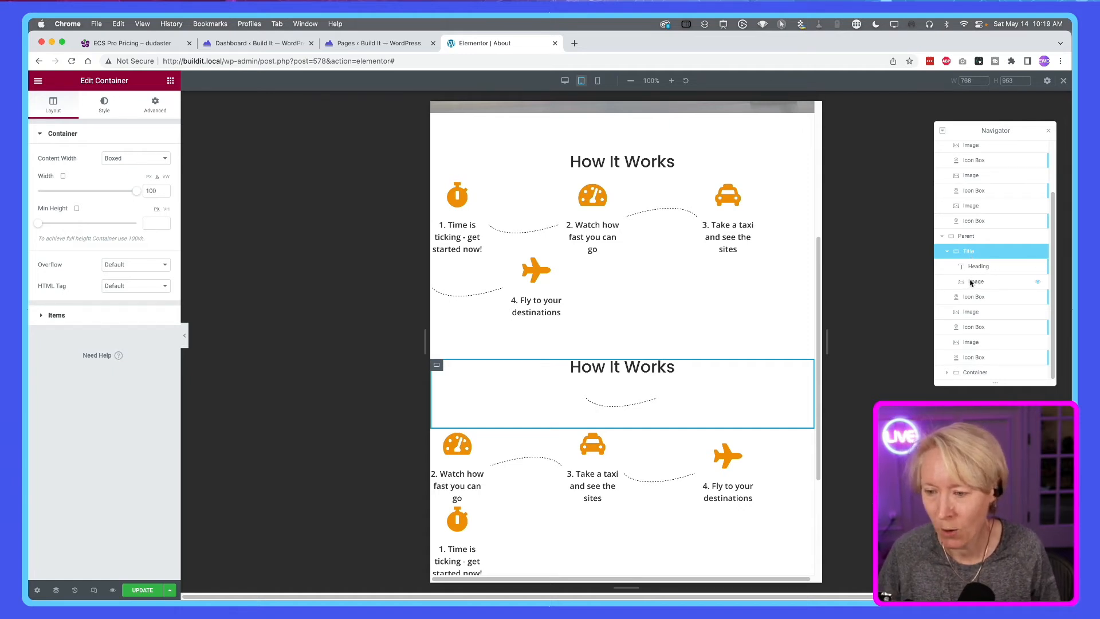
Step: Move the container holding the first icon box directly below the heading in the Title container and name it Steps
double_click(974, 373)
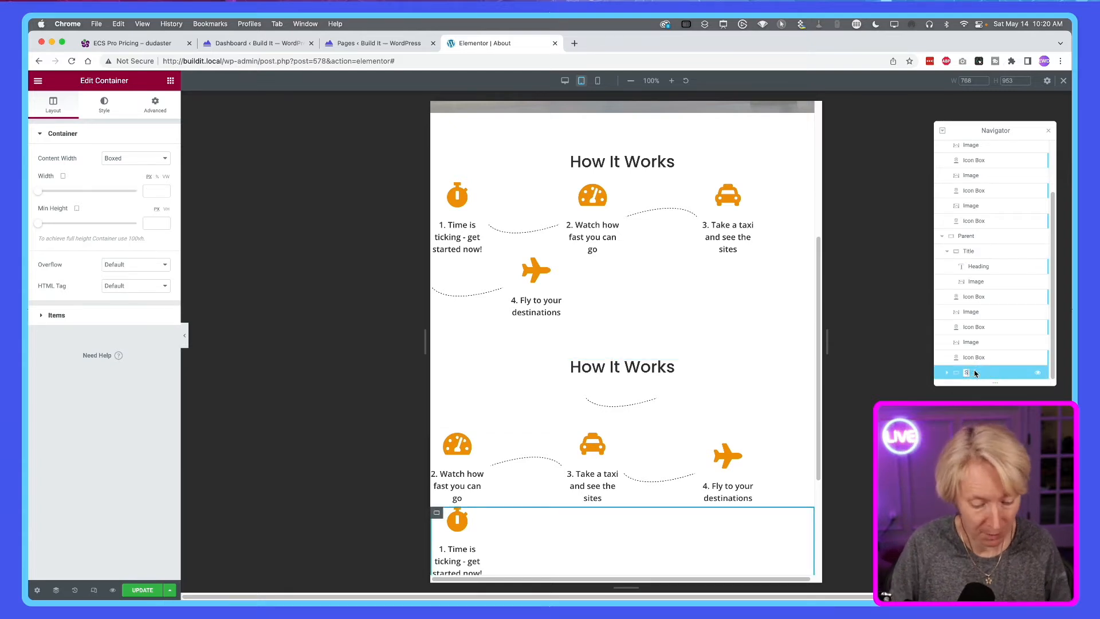
text(Step)
key(Return)
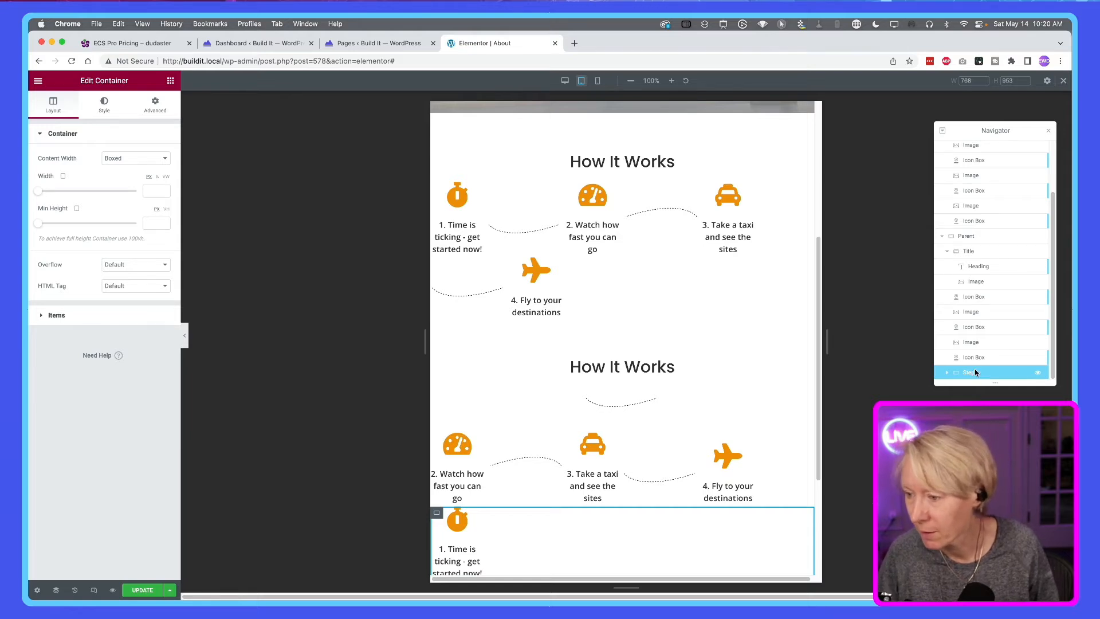
drag(974, 374, 973, 281)
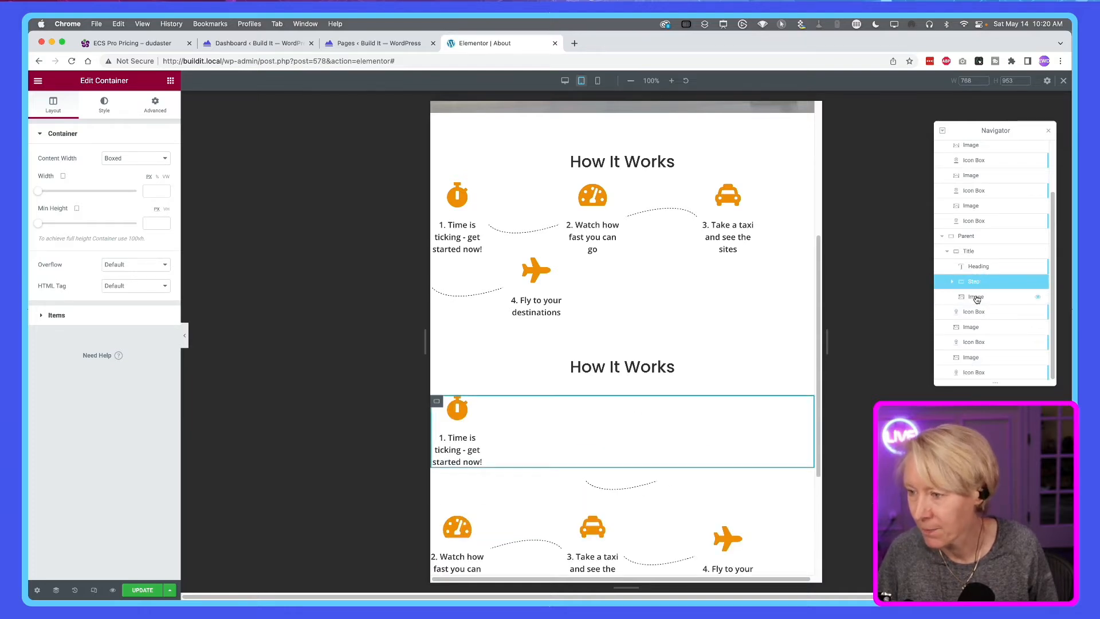
double_click(974, 281)
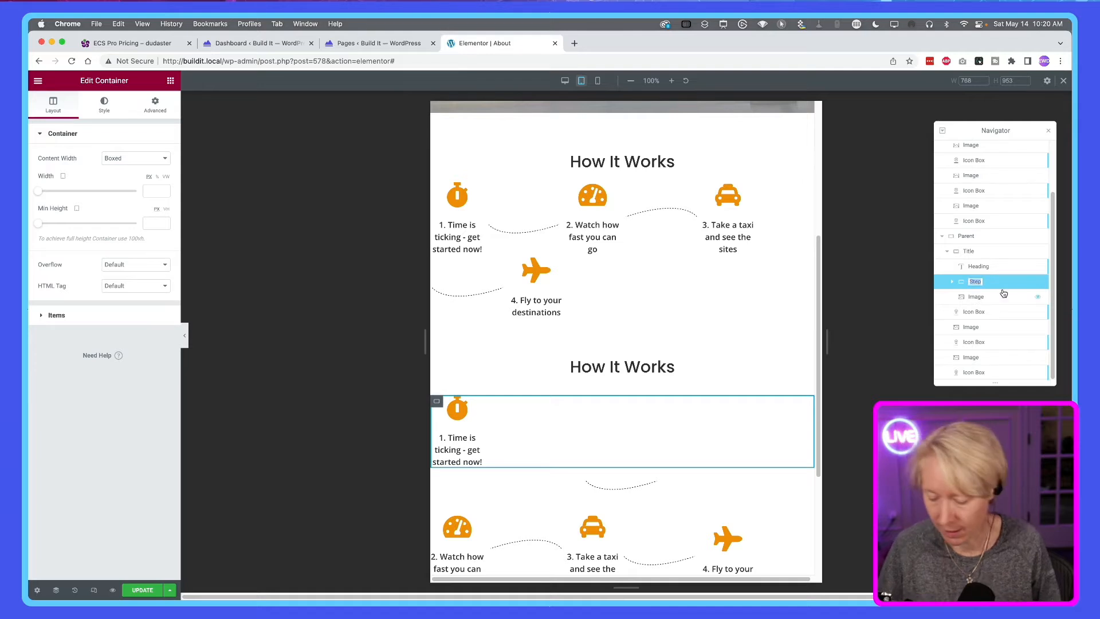
text(s)
key(Return)
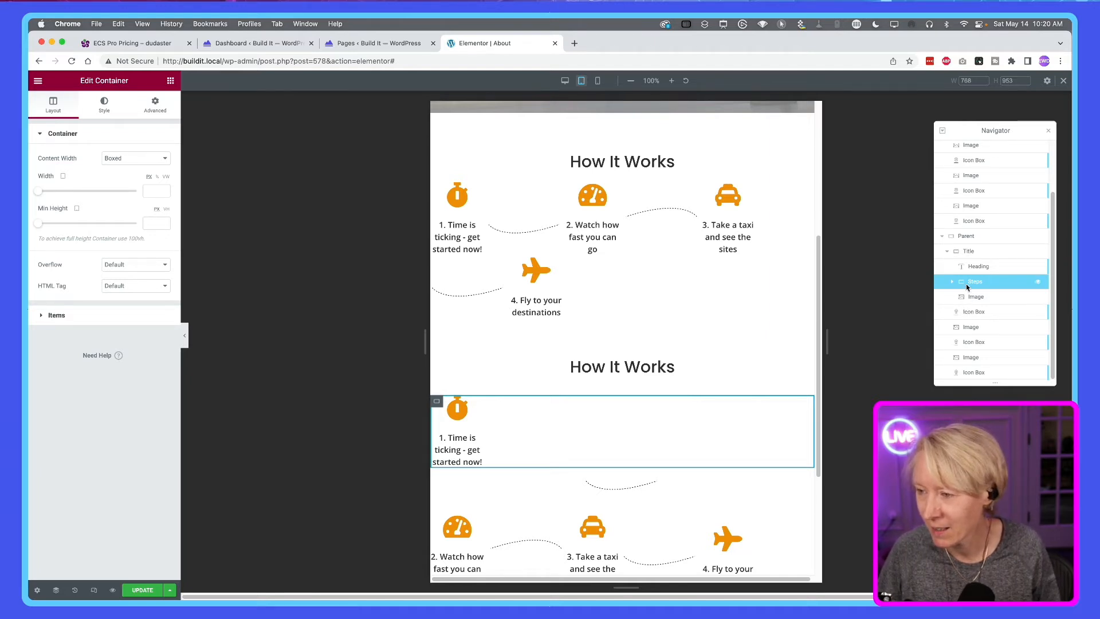
Step: Move the Steps container out of the Title container so that it sits directly inside Parent
click(945, 252)
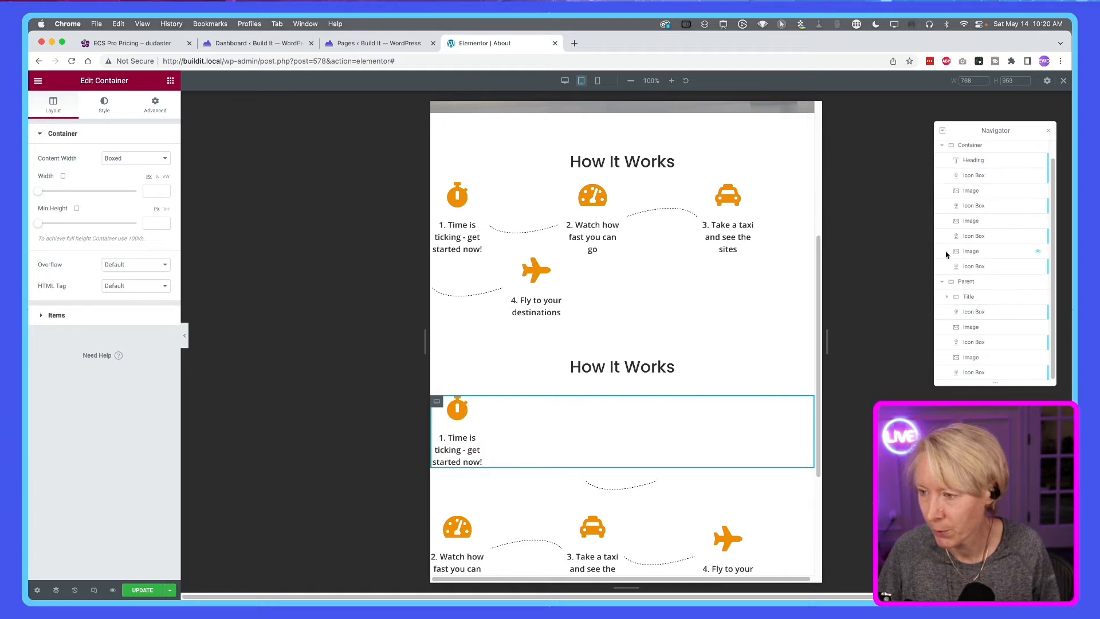
click(947, 298)
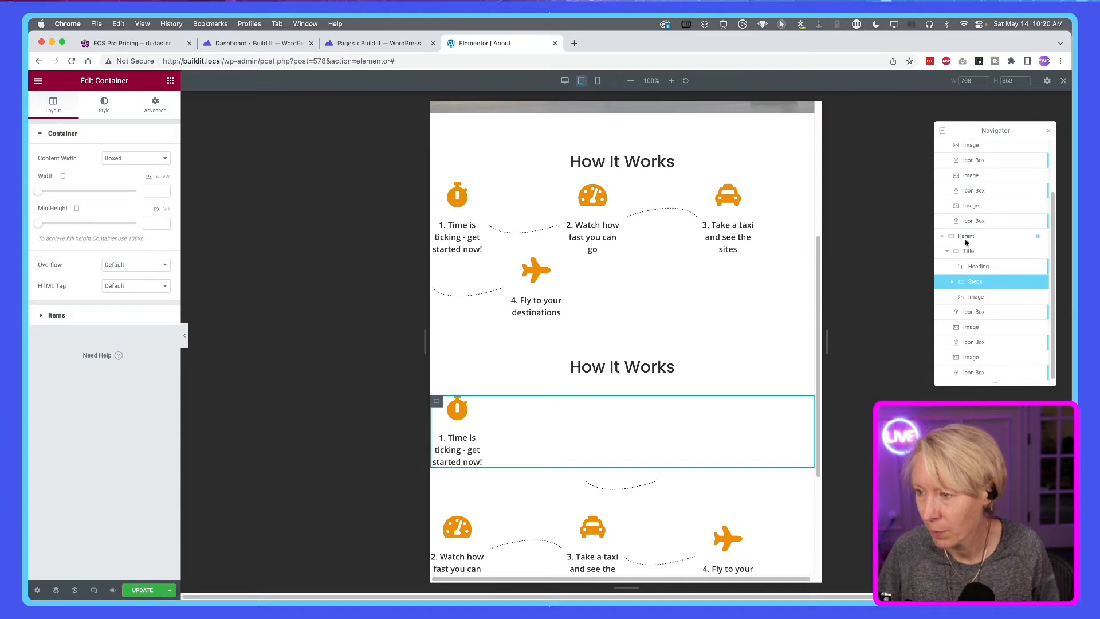
click(948, 254)
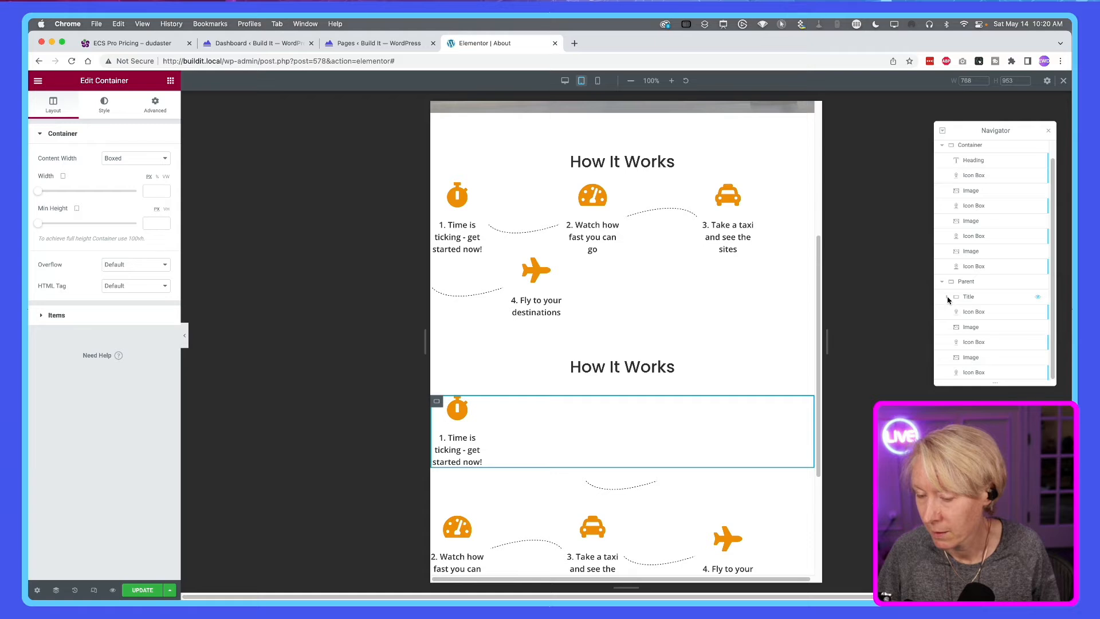
click(947, 297)
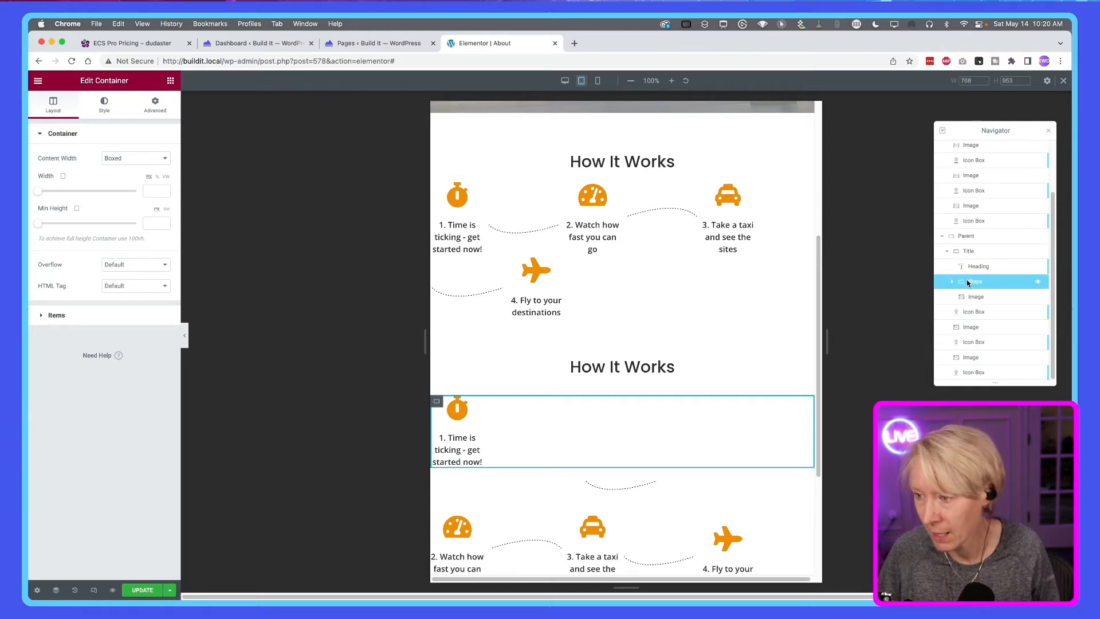
mouse_move(968, 282)
mouse_down()
mouse_move(968, 255)
mouse_move(971, 298)
mouse_move(975, 275)
mouse_up()
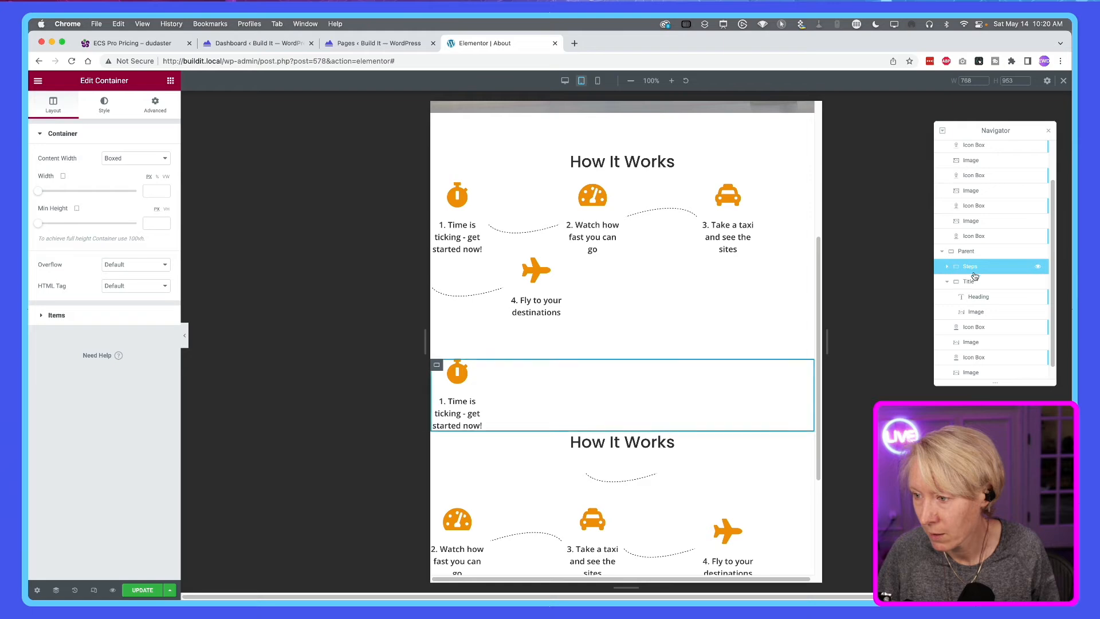
Step: Collapse the Title container and move it above the Steps container within Parent
click(972, 282)
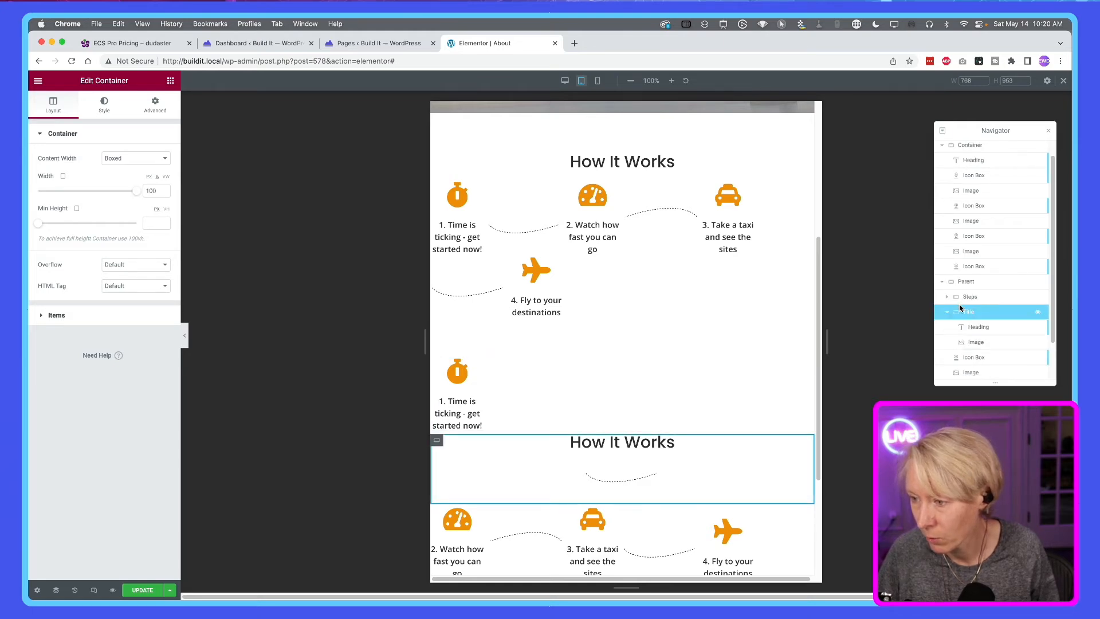
click(948, 312)
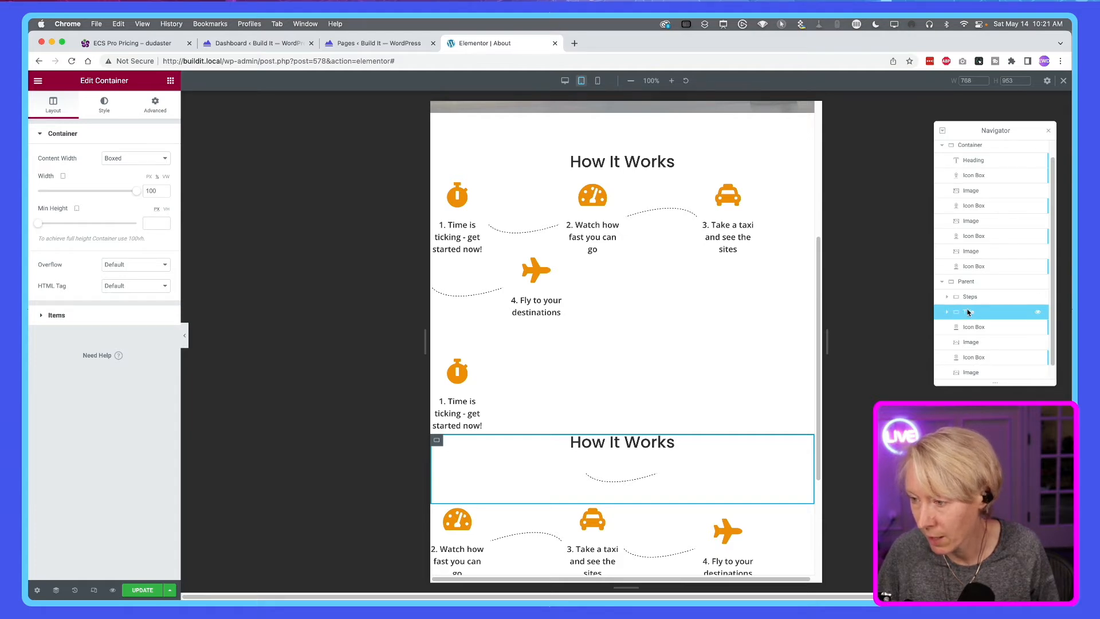
mouse_move(968, 312)
mouse_down()
mouse_move(969, 286)
mouse_move(969, 297)
mouse_up()
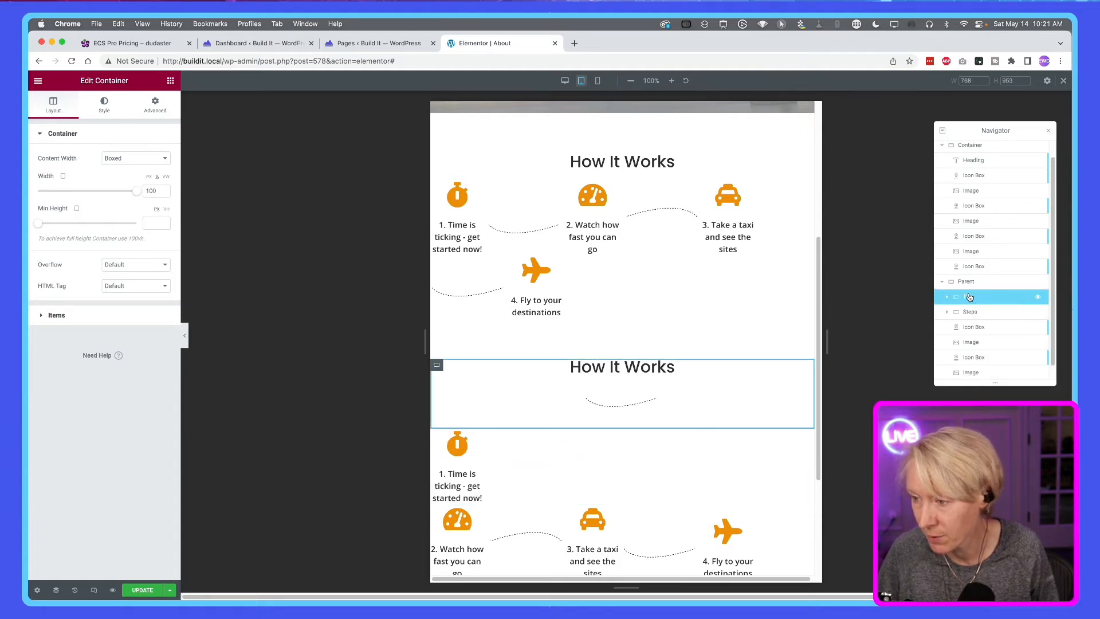
Step: Expand the Steps and Title containers and move the dotted-line image from Title into Steps, below the first icon box
click(947, 312)
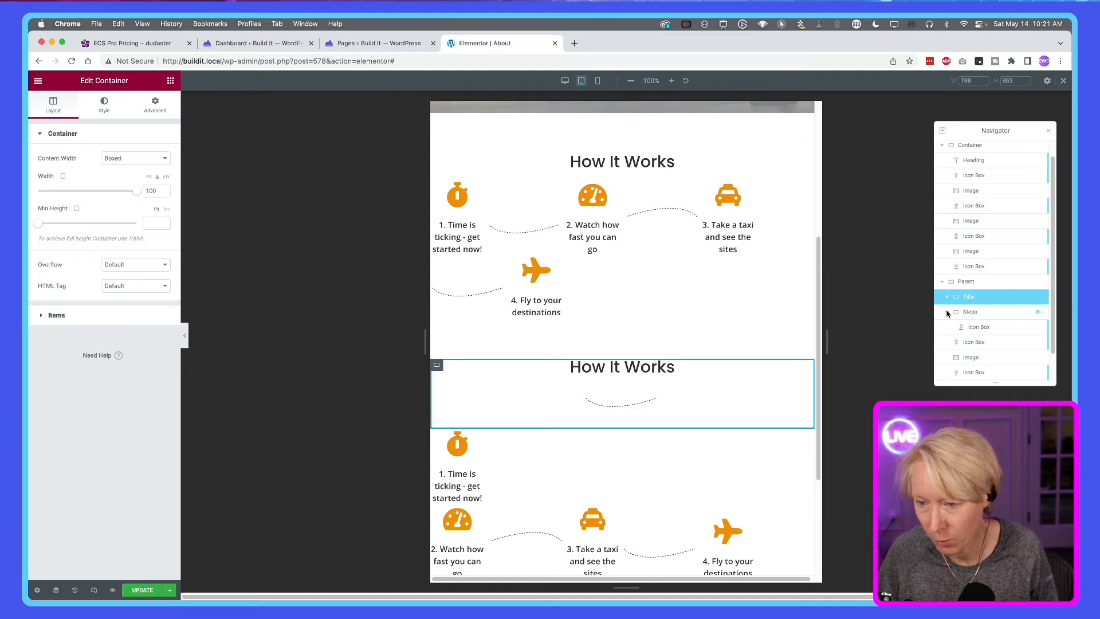
click(948, 297)
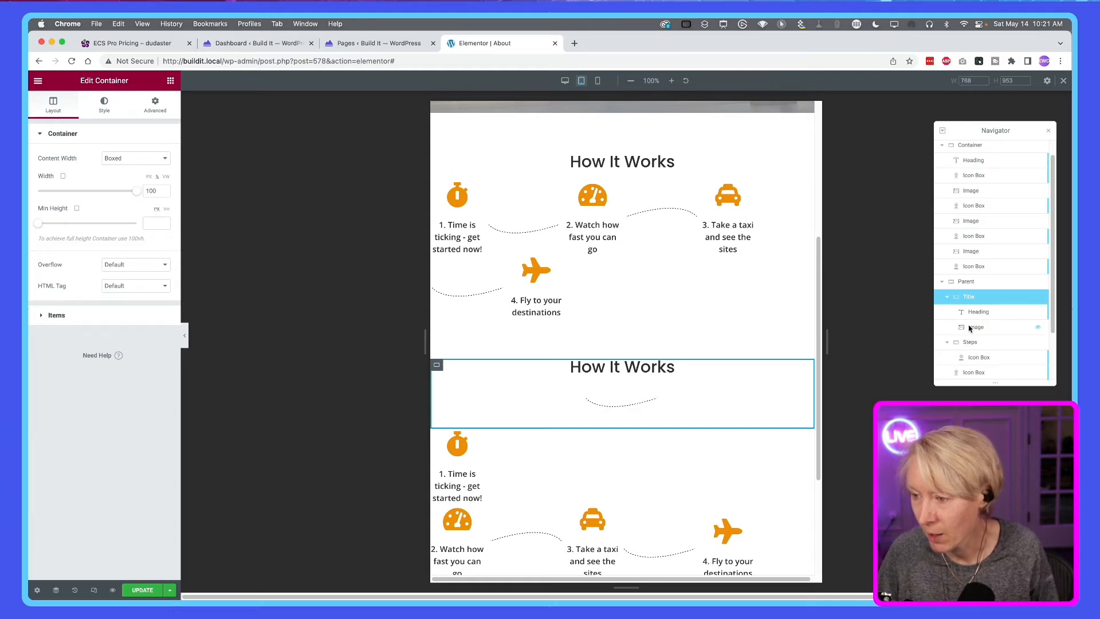
drag(969, 328, 974, 361)
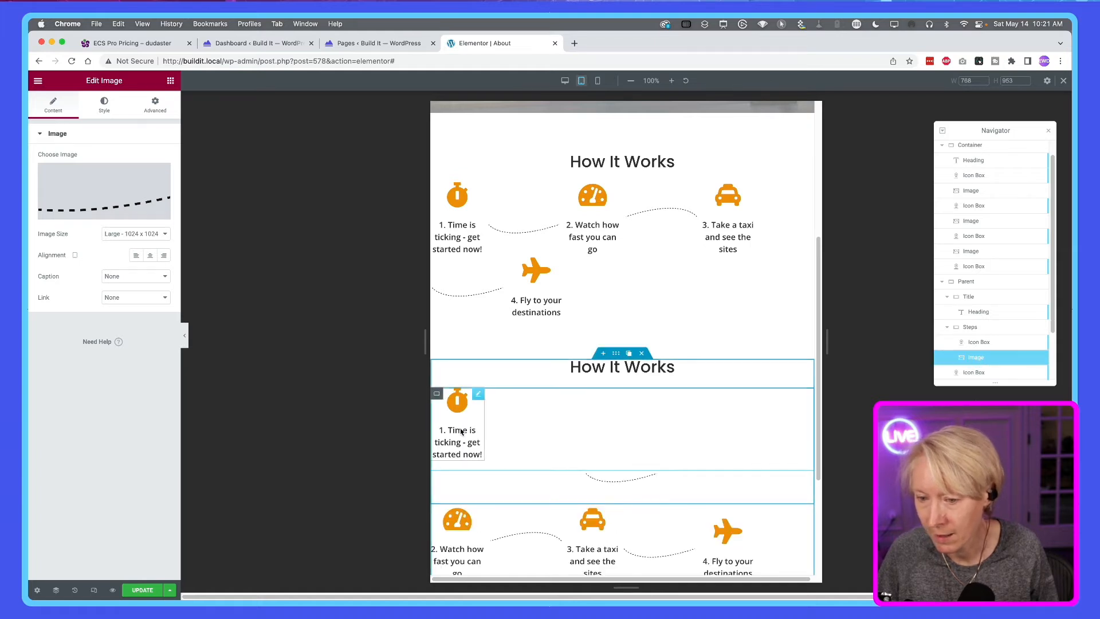
Step: Set the items direction of the Steps container to a horizontal row on tablet
click(438, 394)
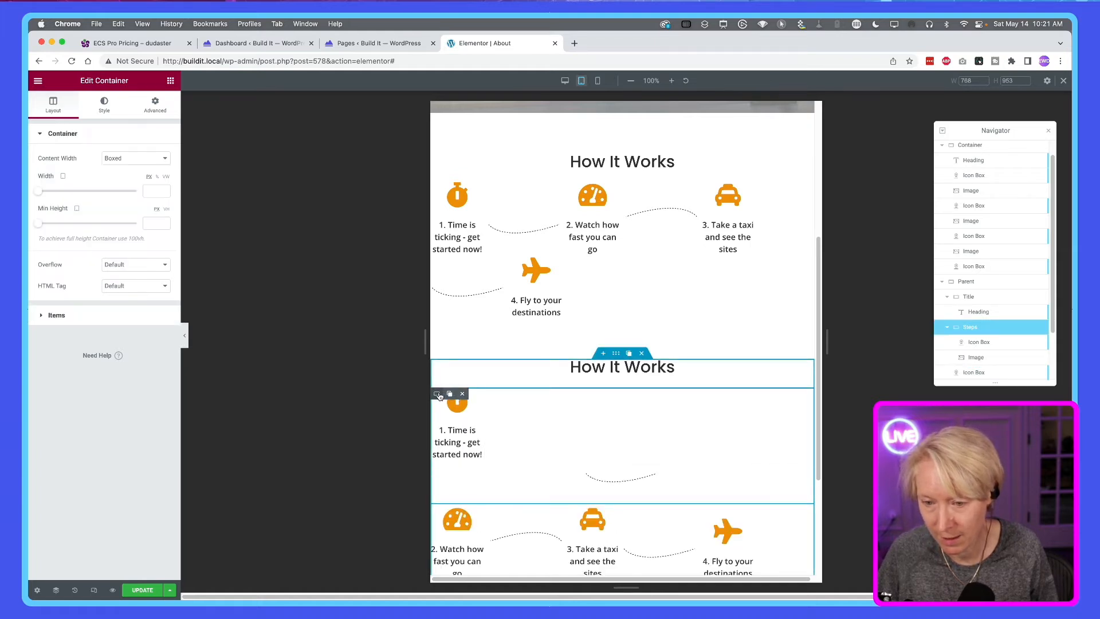
right_click(439, 396)
click(456, 401)
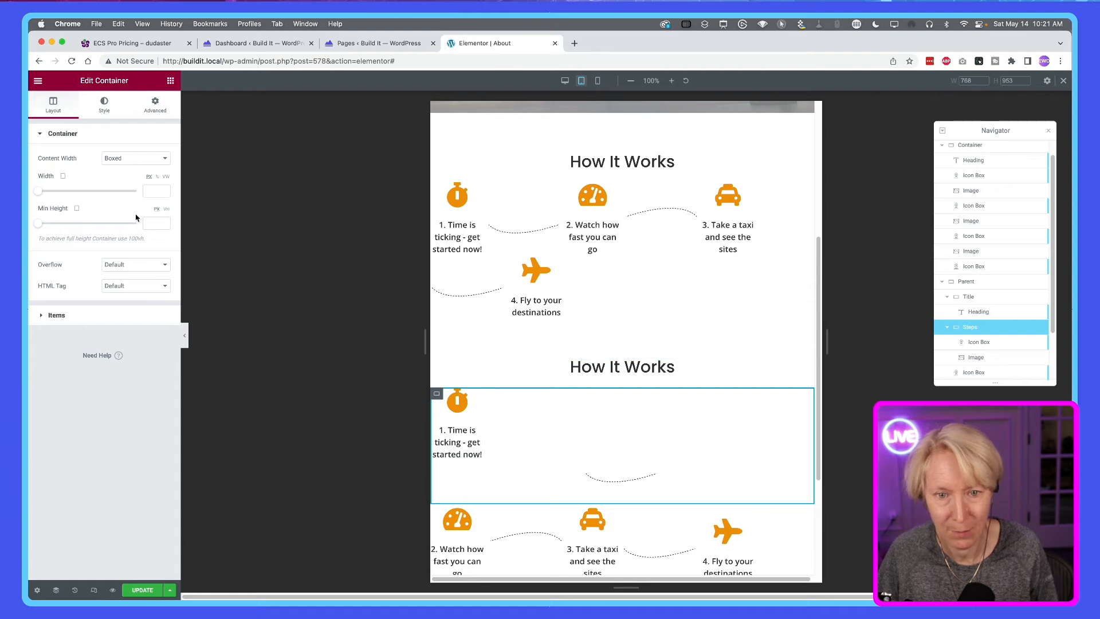
click(87, 319)
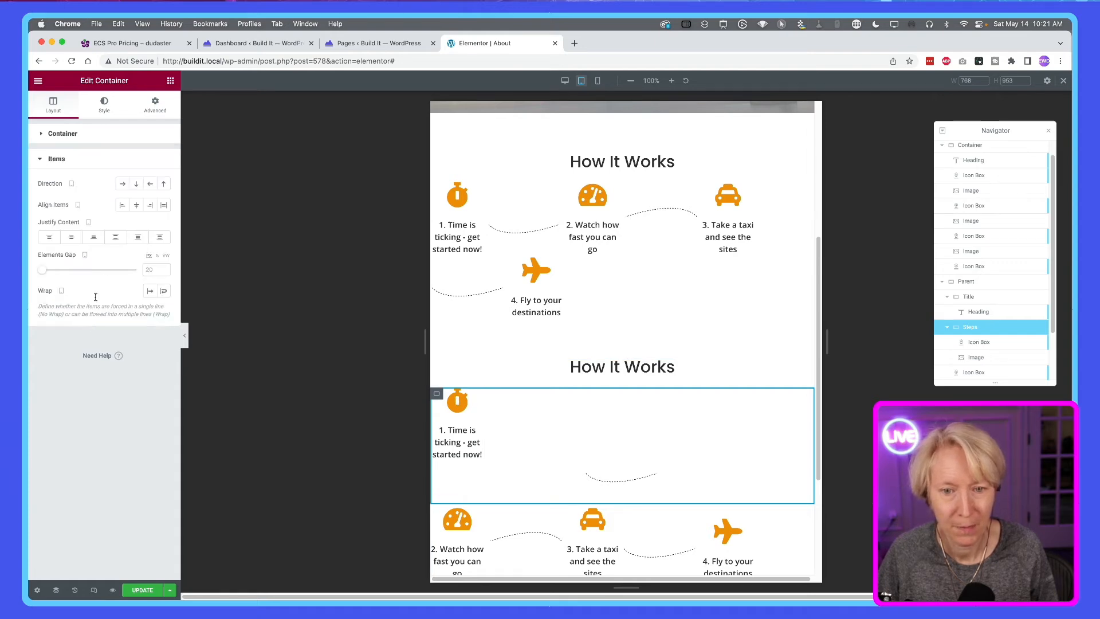
click(123, 184)
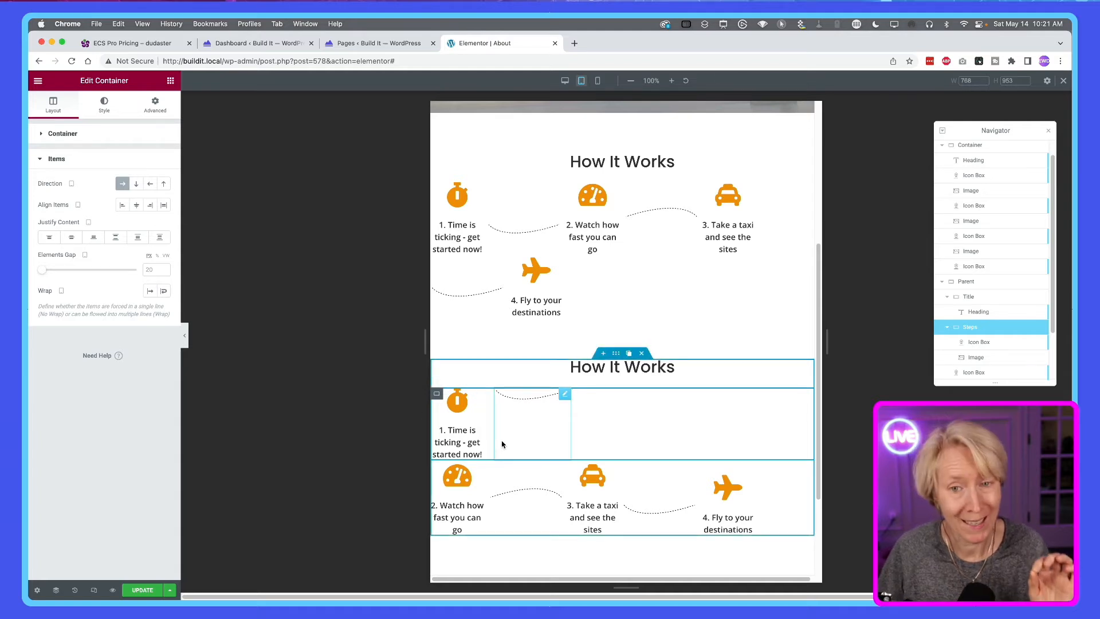
Step: Try justifying the items of the Steps container to the end
right_click(437, 397)
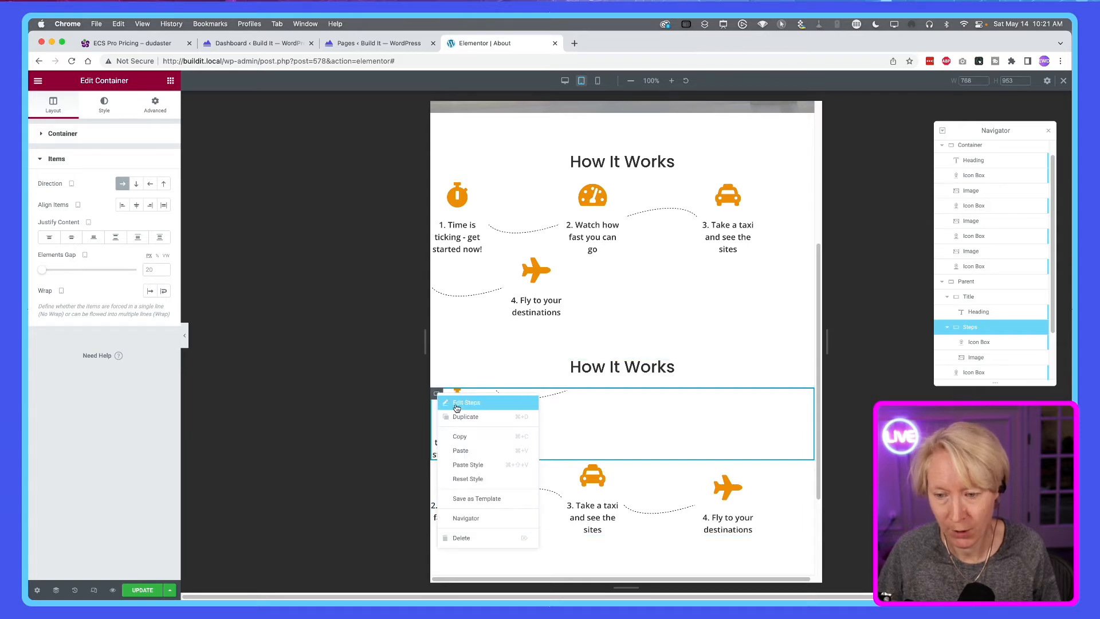
click(444, 400)
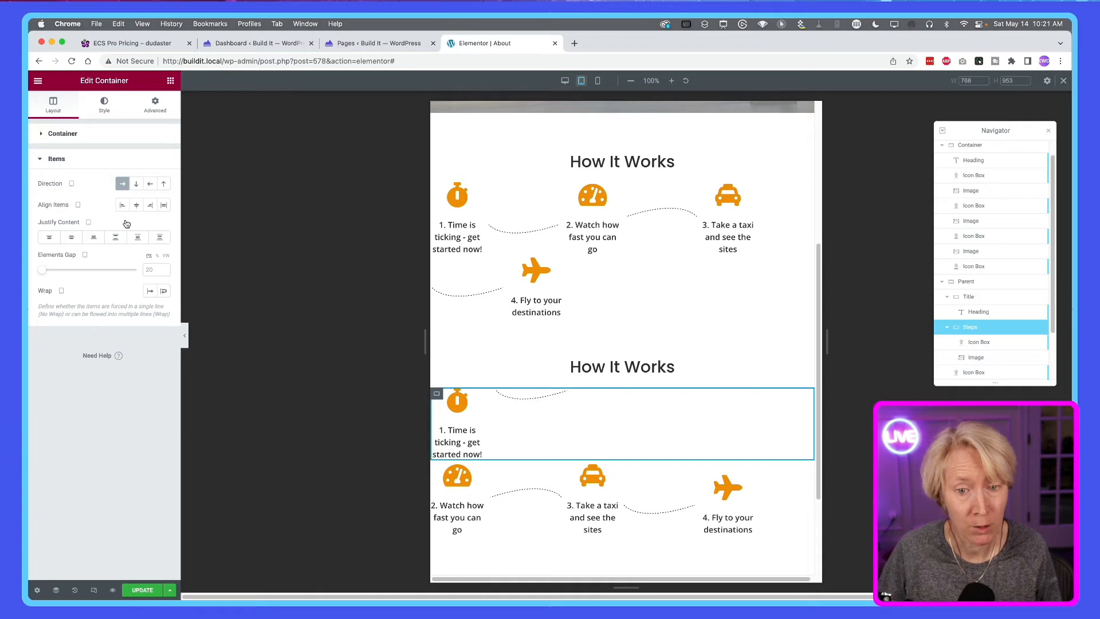
click(93, 237)
click(92, 237)
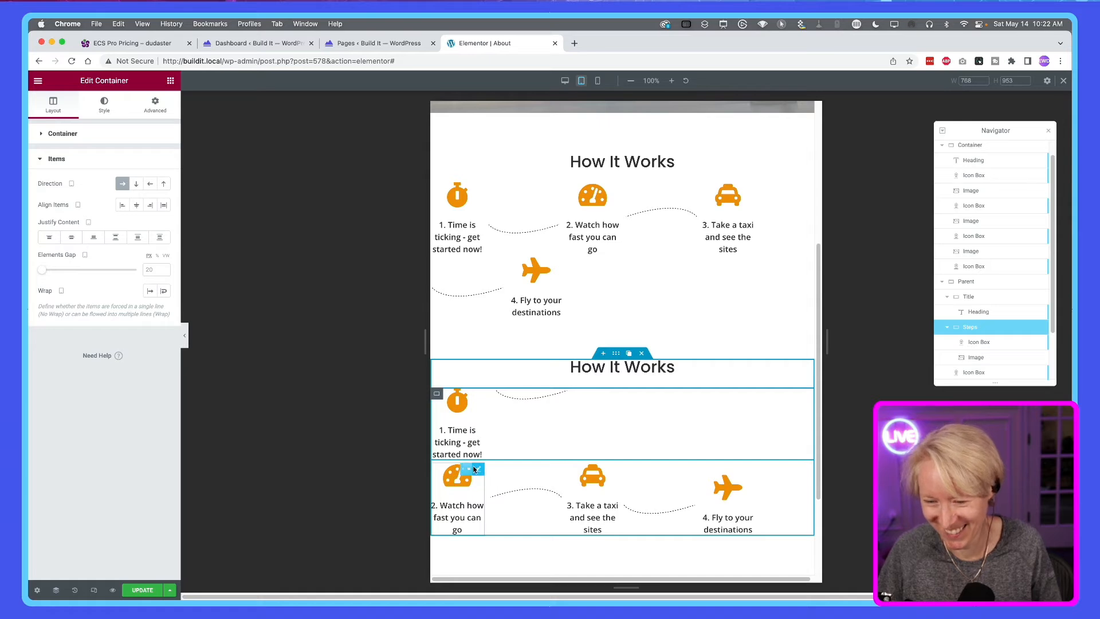
Step: Move the remaining icon boxes and dotted-line images from Parent into the Steps container, keeping their original order
mouse_move(452, 473)
mouse_down()
mouse_move(560, 449)
mouse_move(588, 414)
mouse_move(565, 366)
mouse_move(578, 391)
mouse_move(469, 480)
mouse_move(455, 478)
mouse_up()
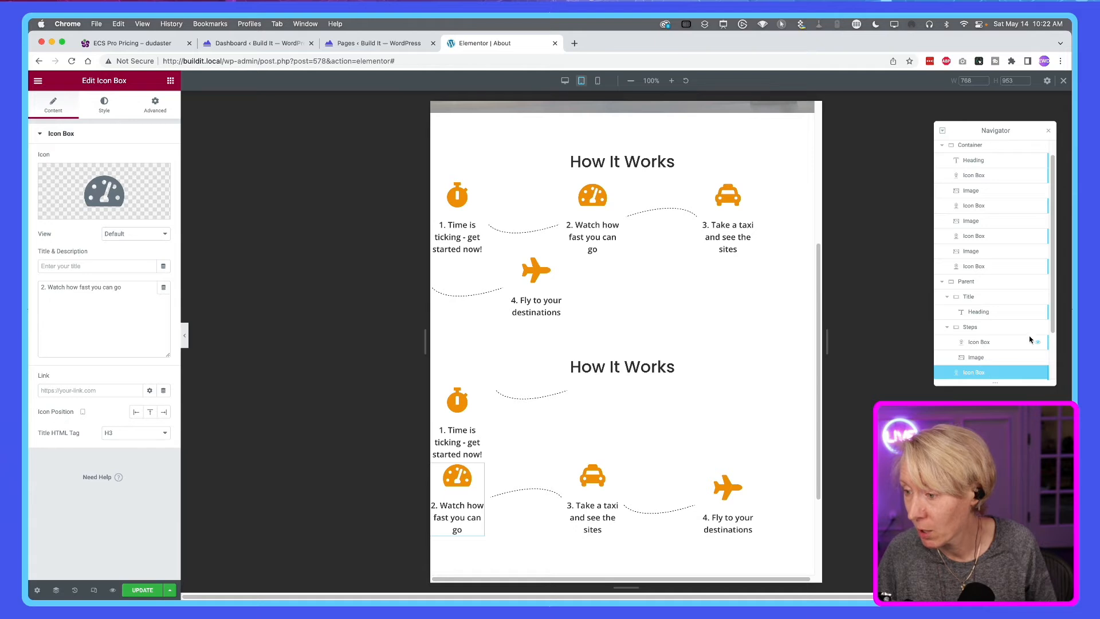
drag(1051, 327, 1056, 373)
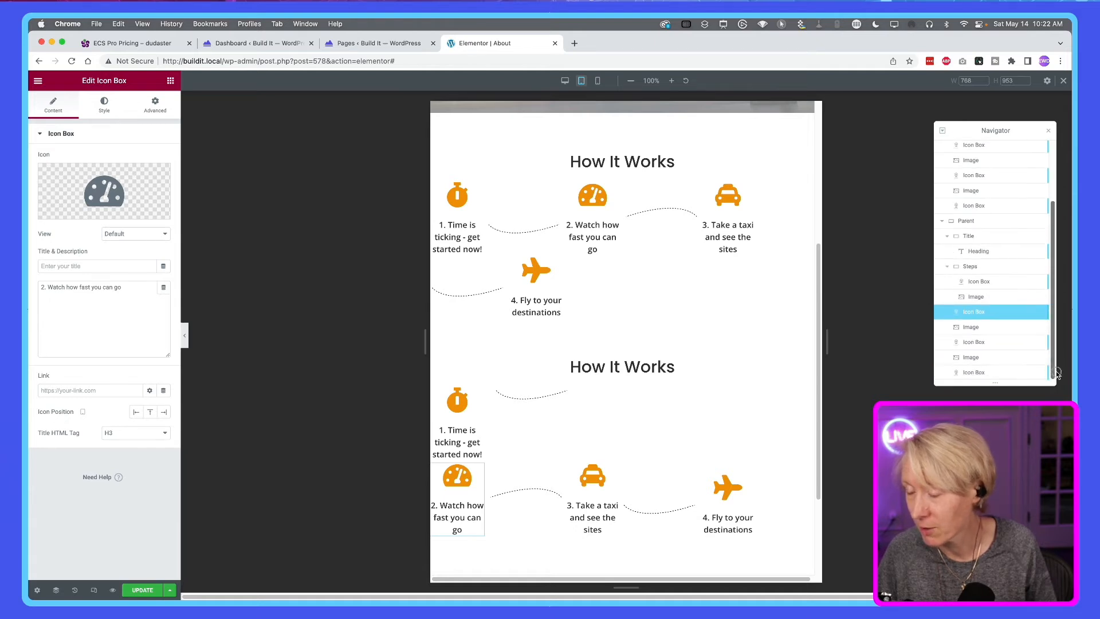
drag(976, 312, 986, 350)
click(986, 357)
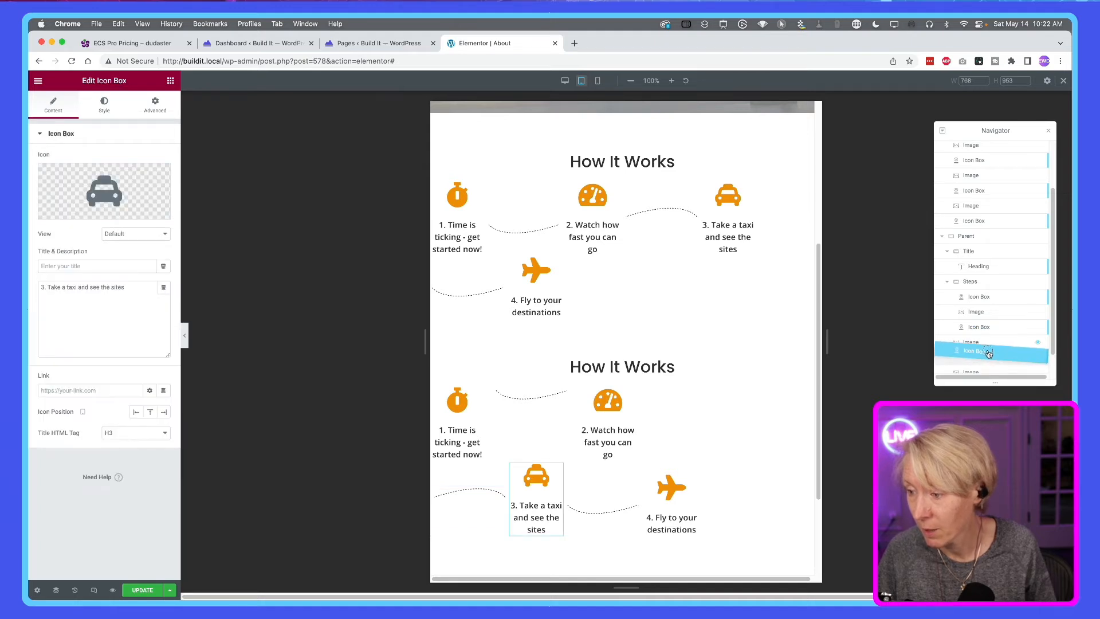
scroll(987, 352, down, 1)
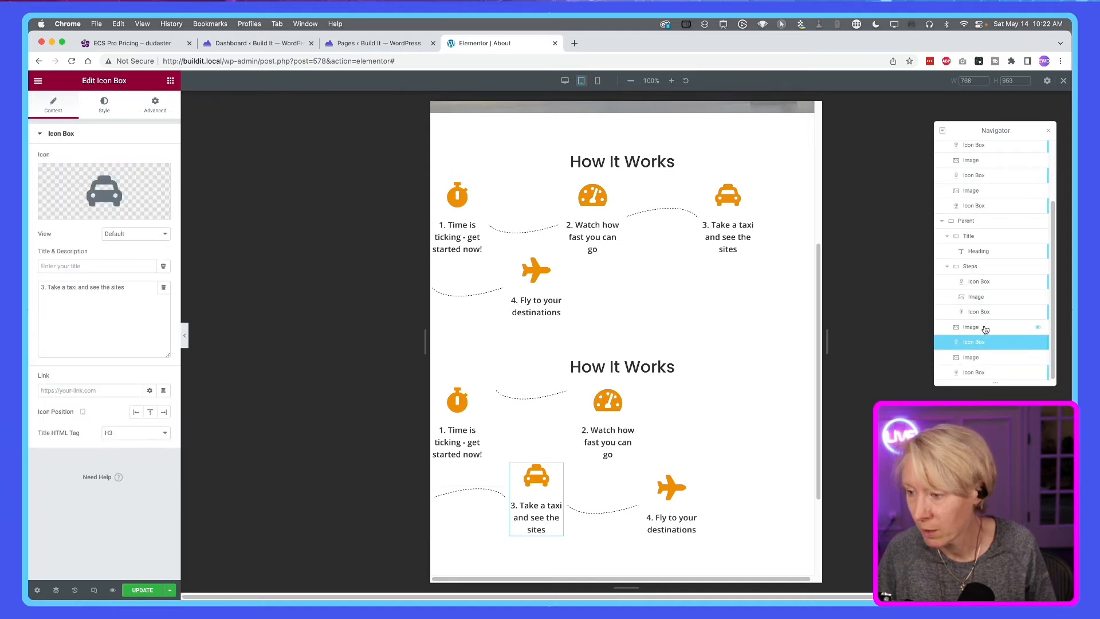
drag(986, 329, 987, 362)
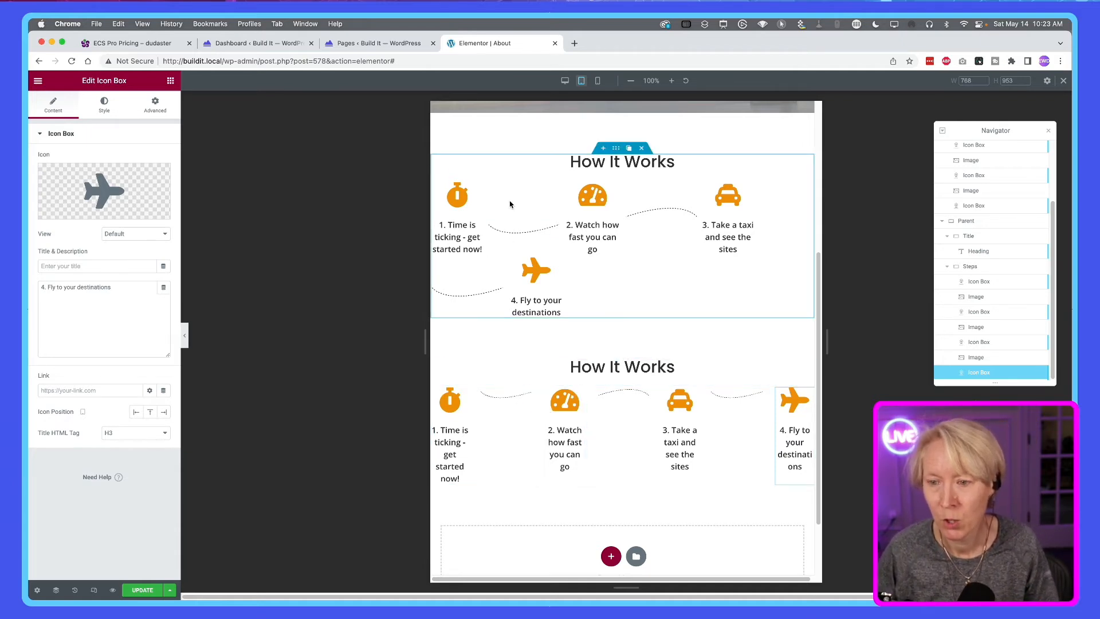
Step: Examine the item direction, alignment and wrap settings of the original How It Works container
right_click(617, 152)
click(649, 156)
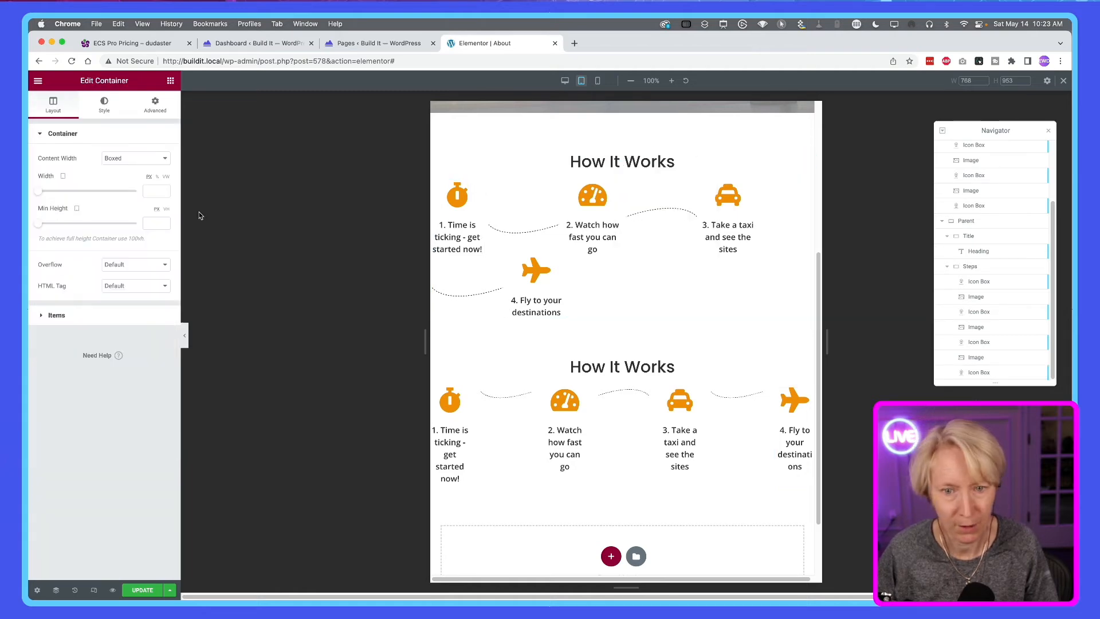
click(57, 316)
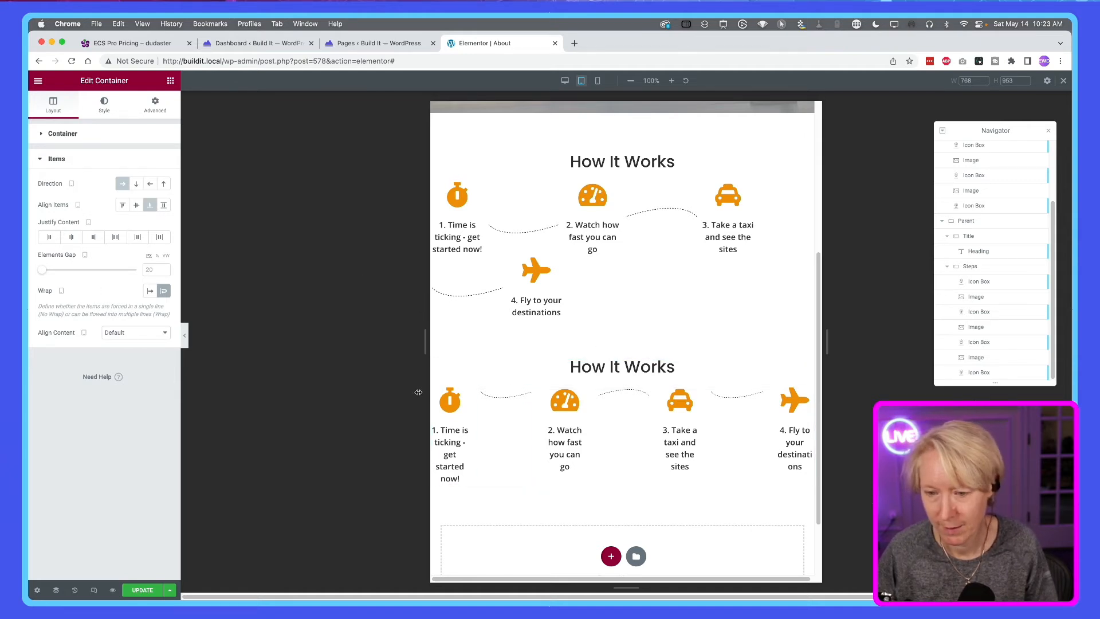
Step: Open the Steps container for editing and examine its item direction, alignment and wrap settings on tablet
right_click(439, 395)
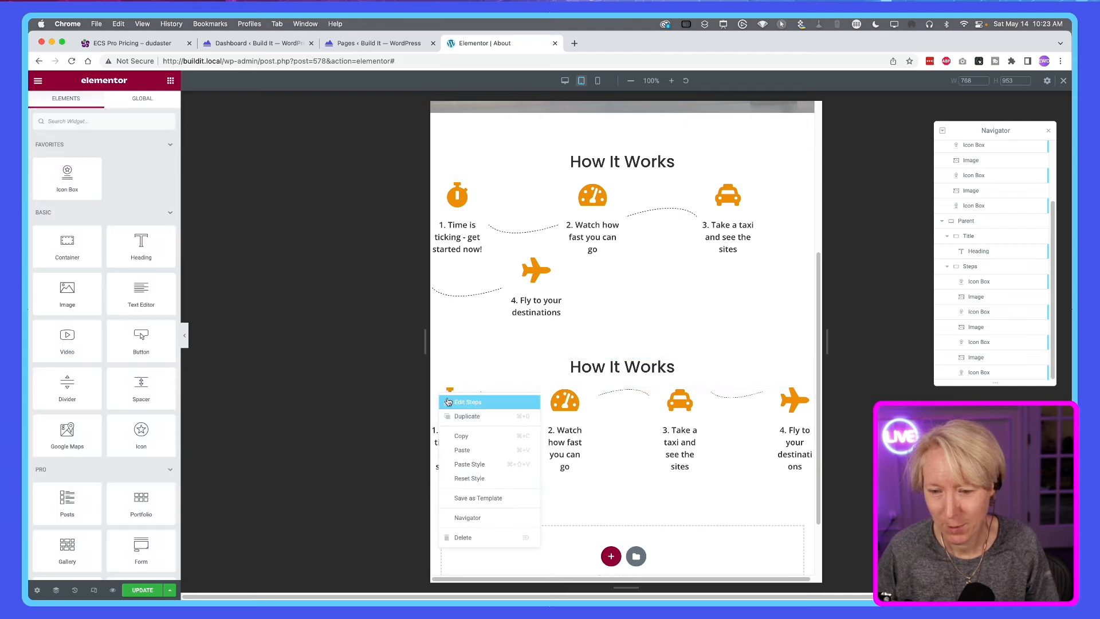
click(453, 401)
click(117, 316)
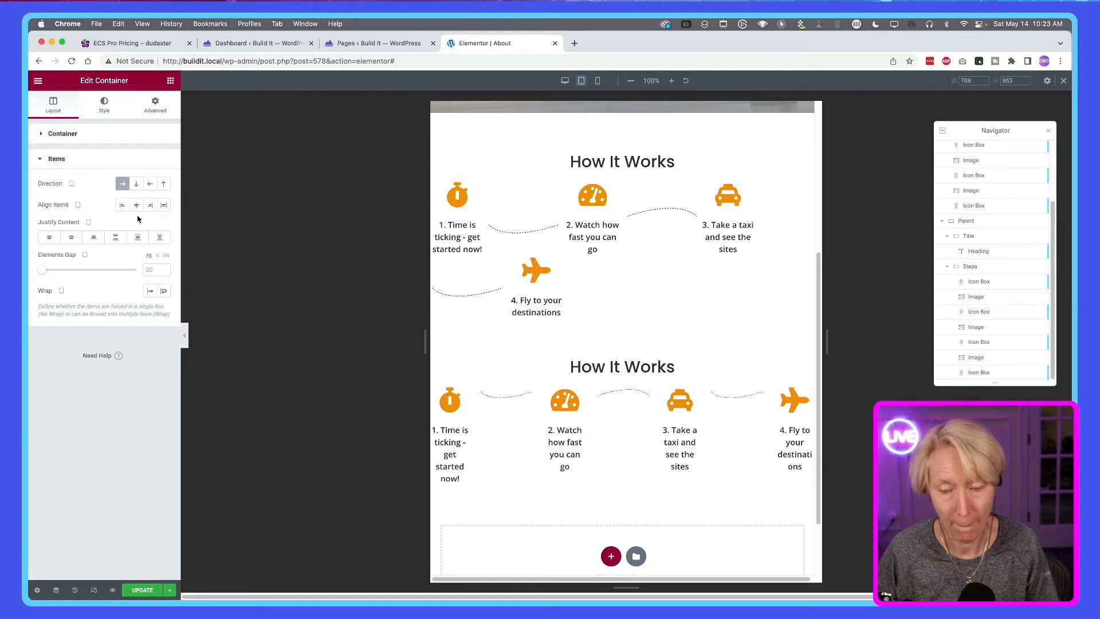
Step: Try setting the order of the first dotted-line image in Steps to End on tablet, and clear that order again
right_click(528, 396)
click(544, 401)
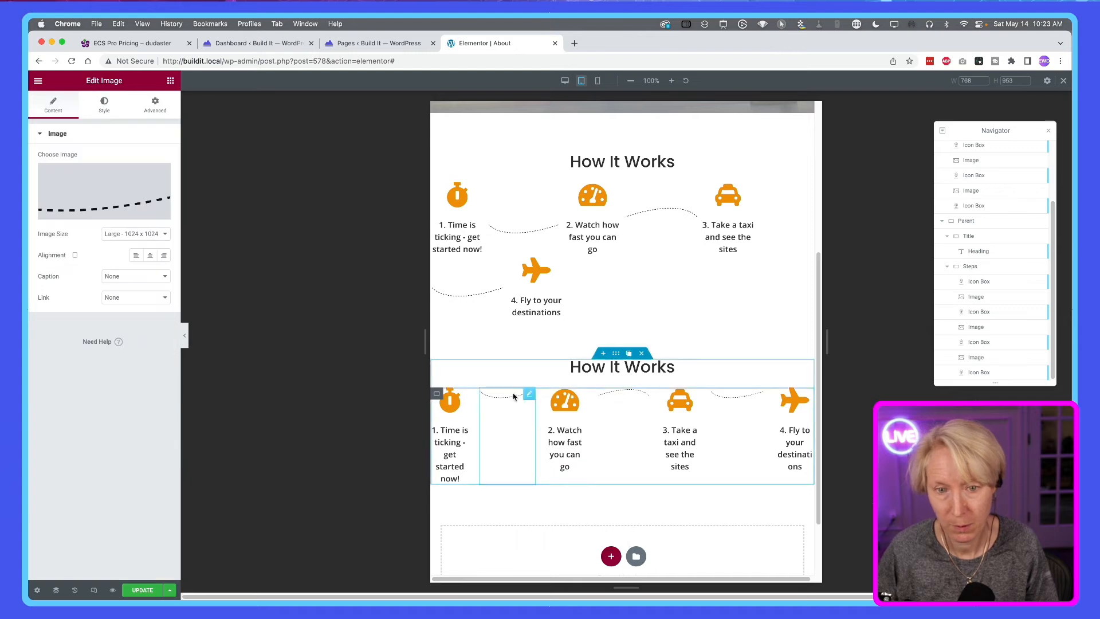
click(155, 105)
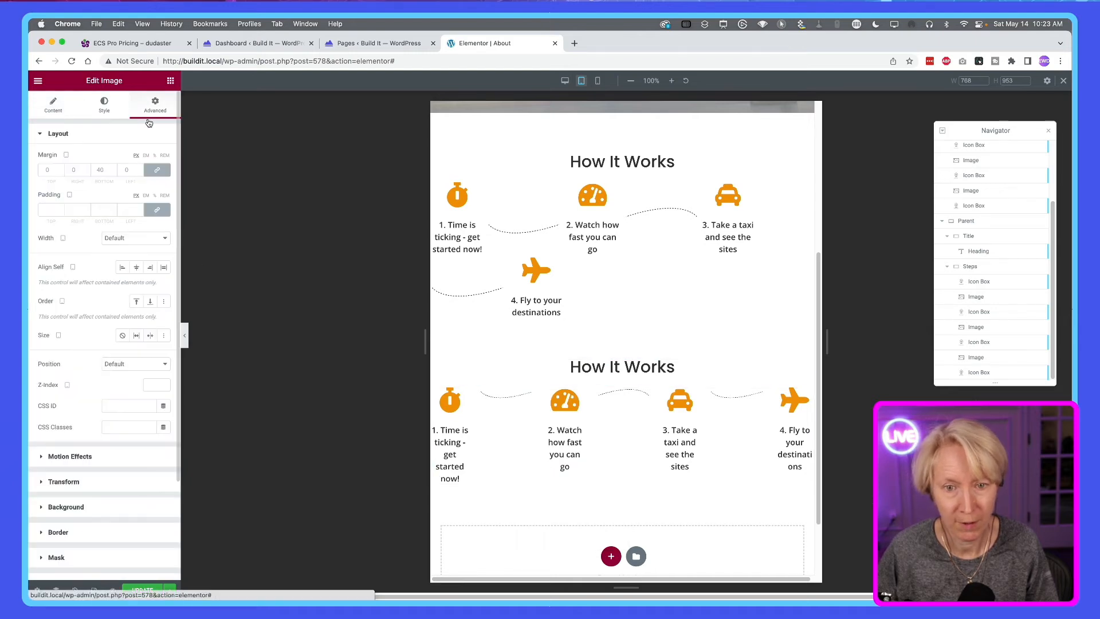
click(149, 303)
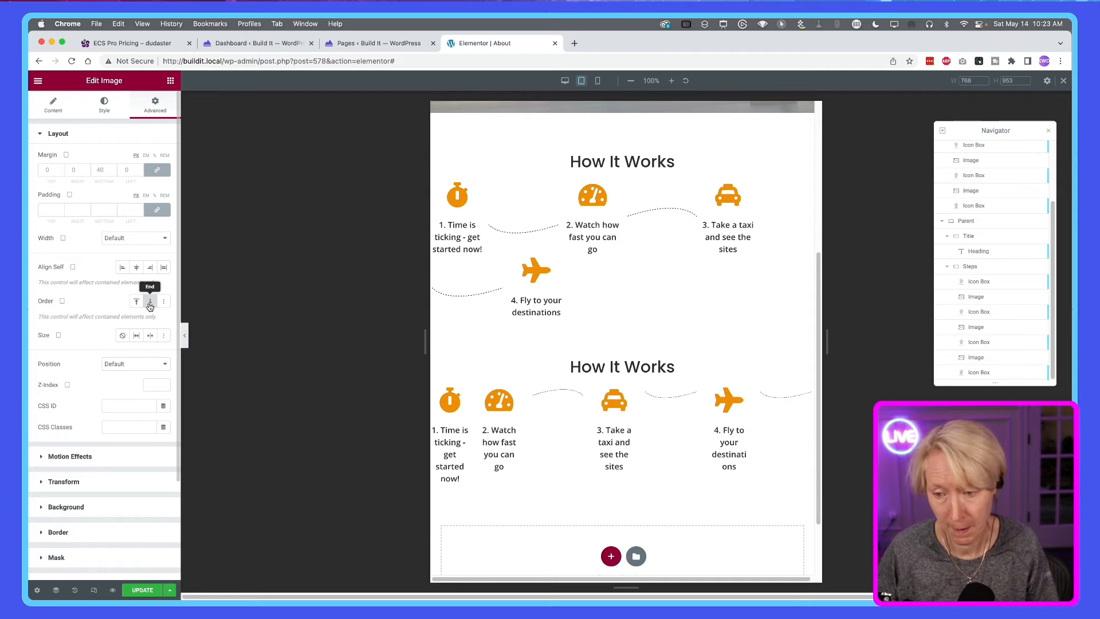
click(149, 304)
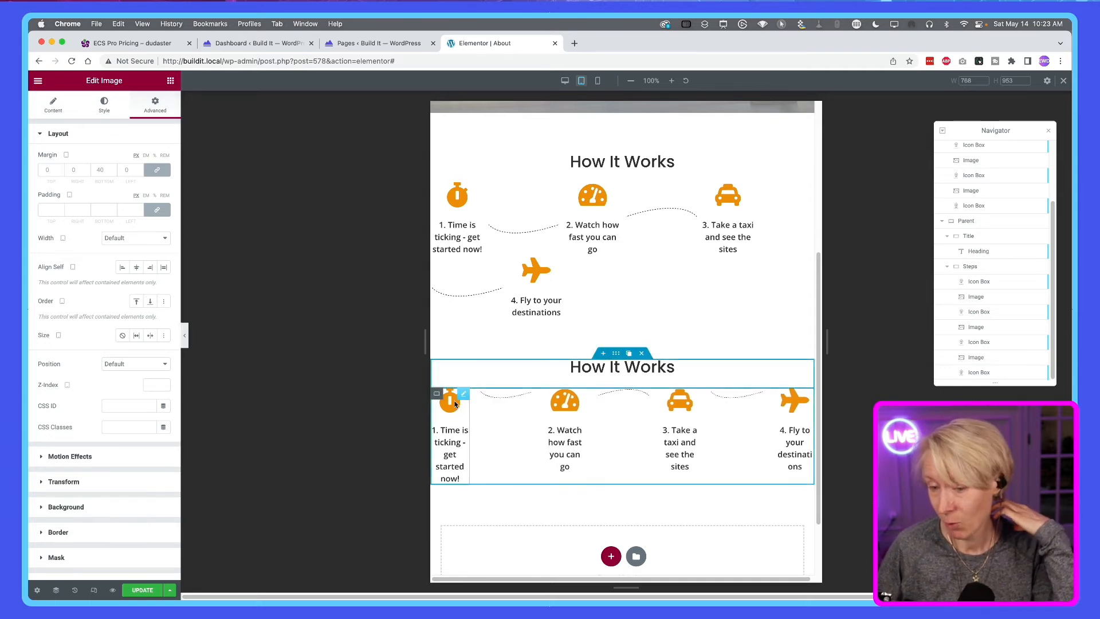
Step: Try justifying the Steps container's items to the end on tablet
click(435, 394)
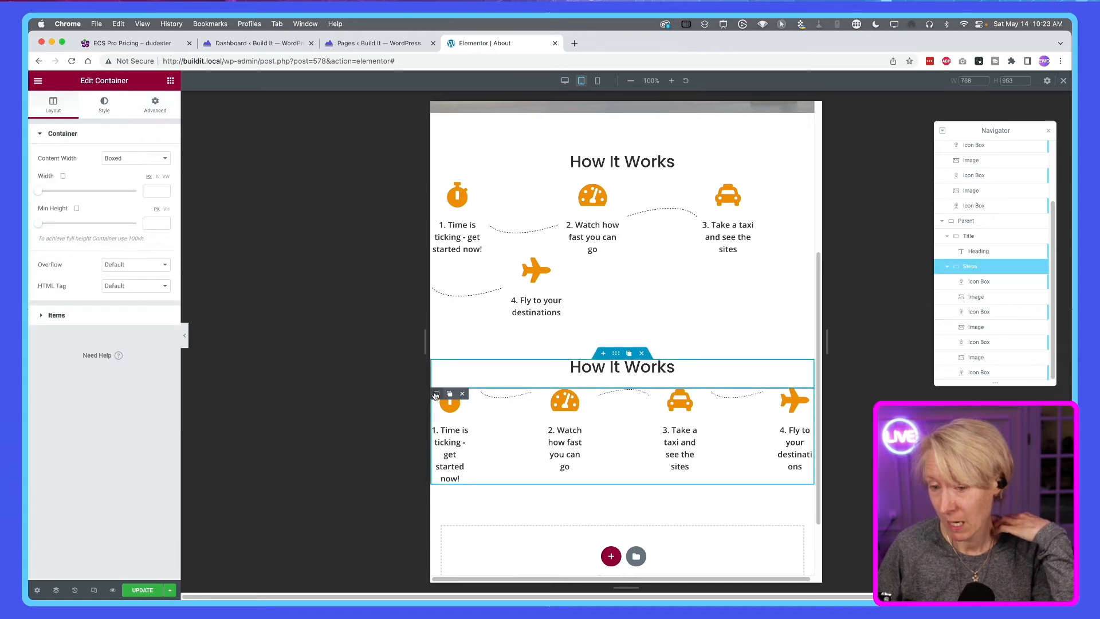
click(57, 315)
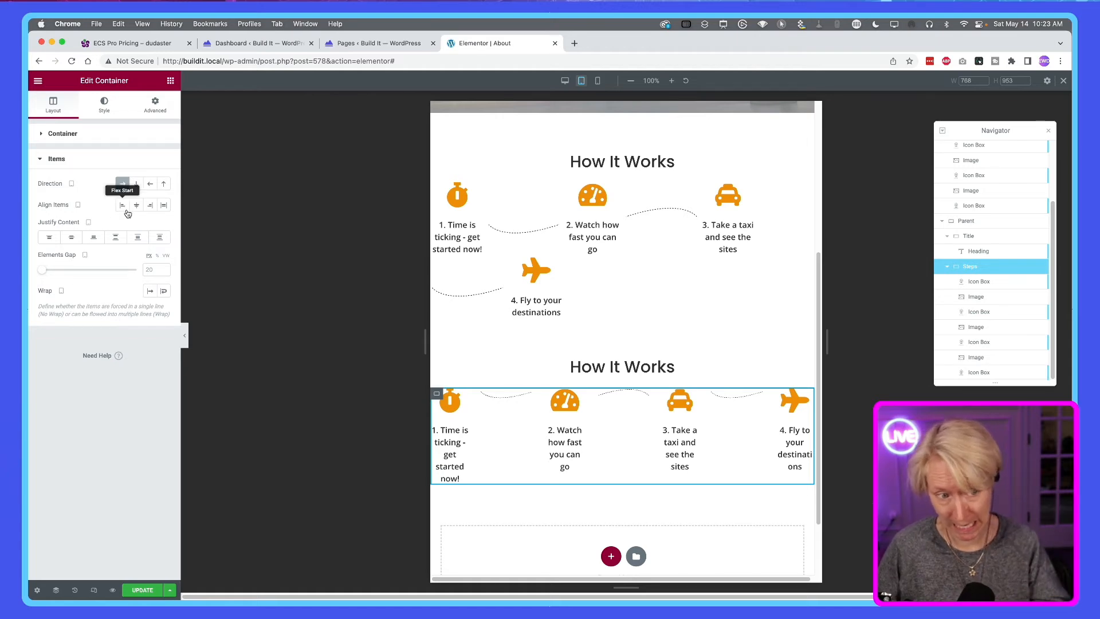
click(93, 238)
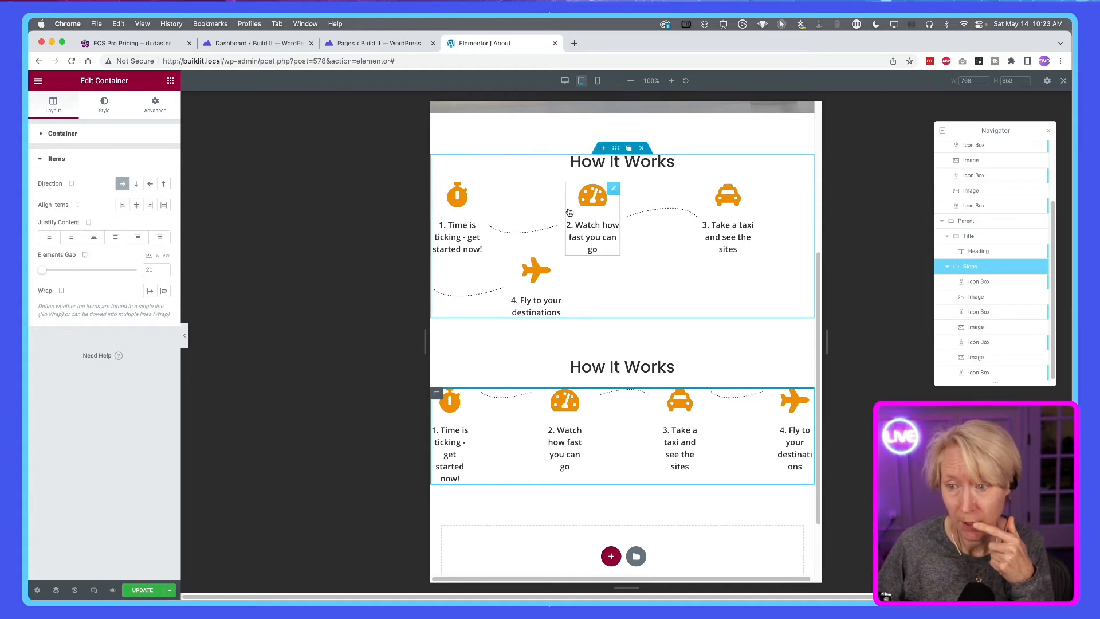
Step: Set Align Self to end on tablet for the first dotted-line image in the Steps container
right_click(530, 397)
click(560, 403)
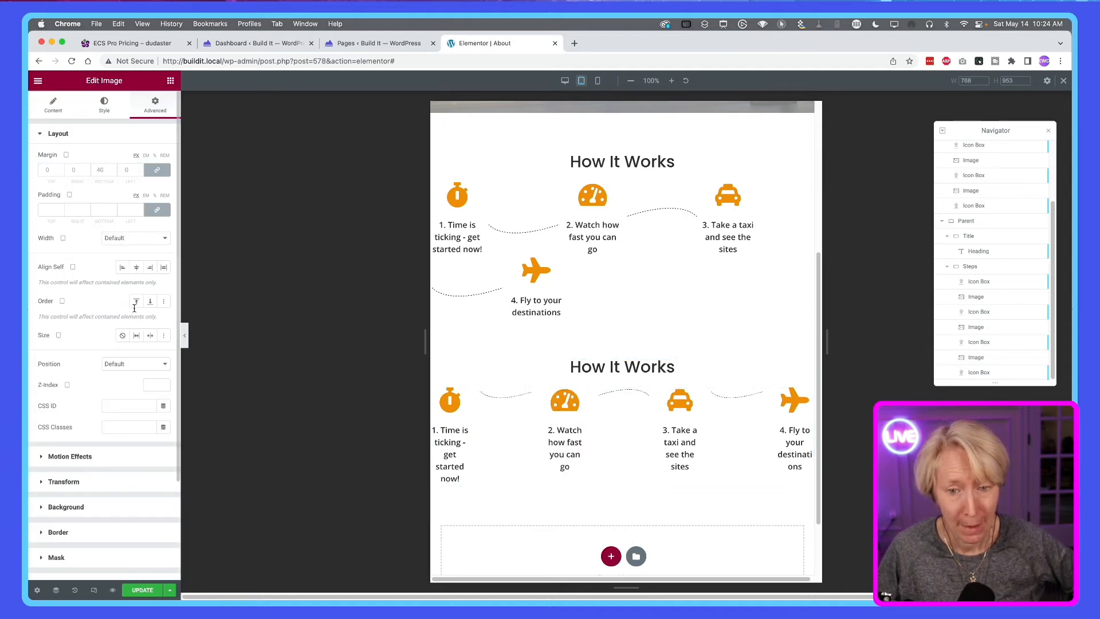
click(138, 268)
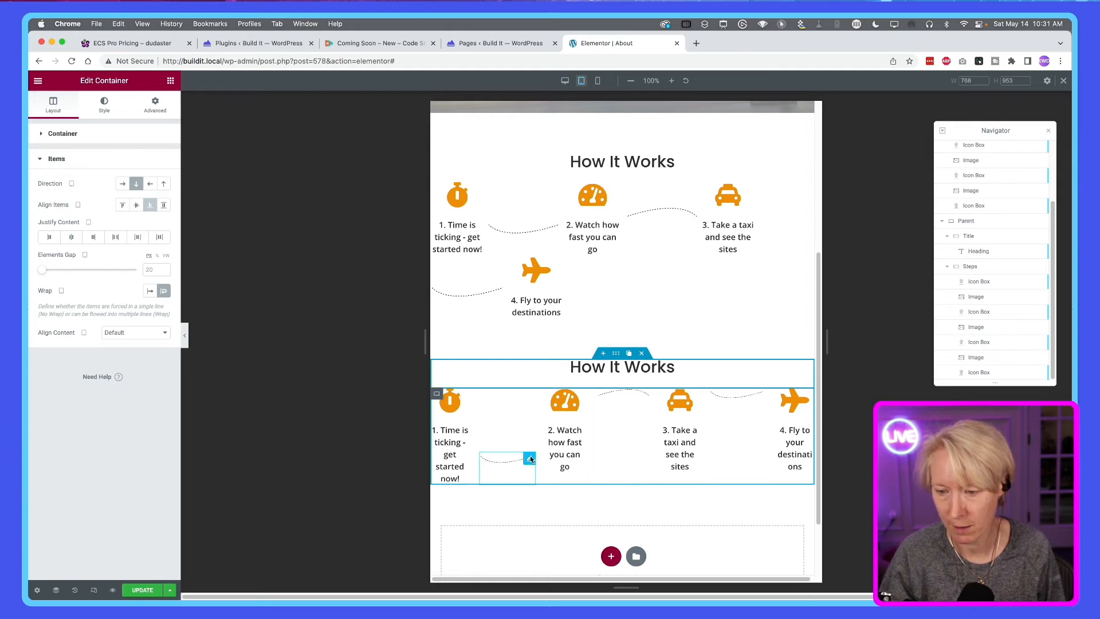
Step: Try copying the first dotted-line image's style onto the second dotted-line image, and undo the pasted style
right_click(530, 460)
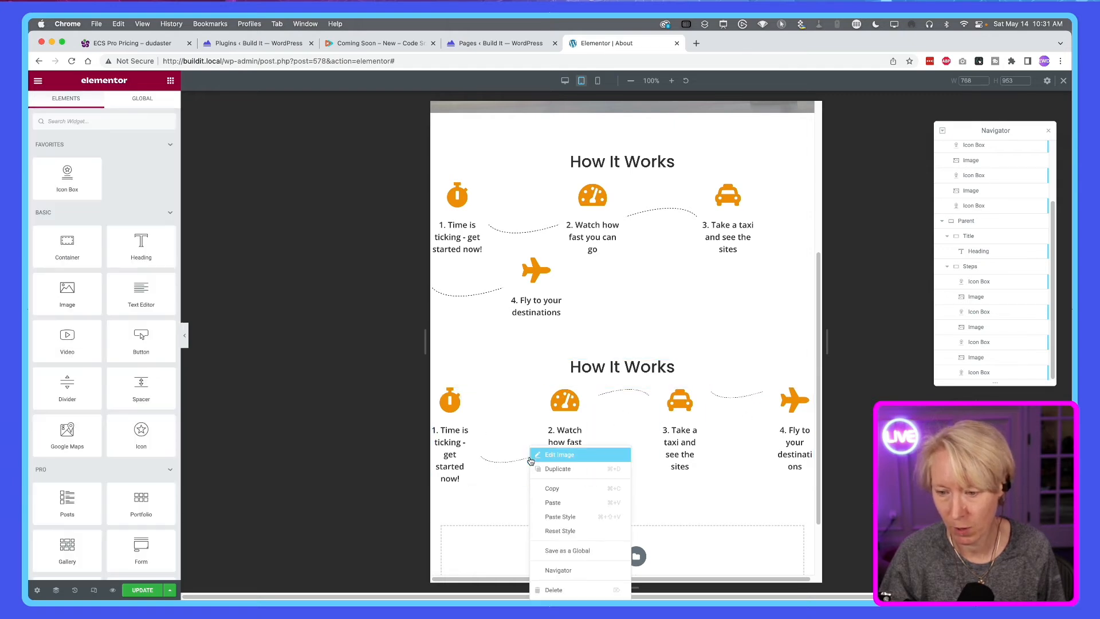
click(554, 489)
right_click(644, 397)
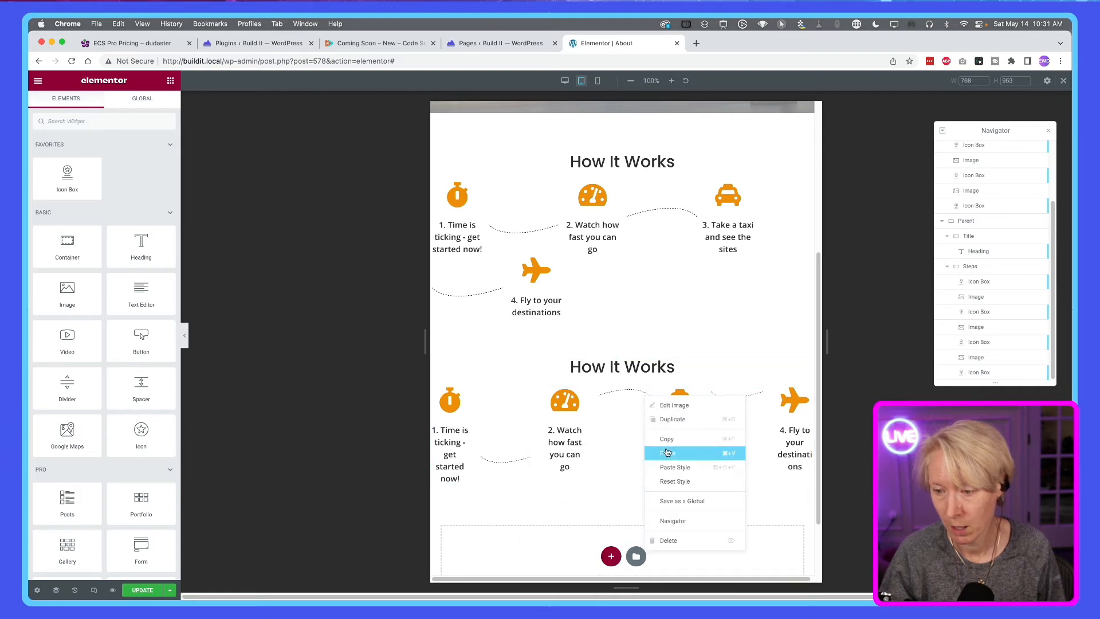
click(680, 465)
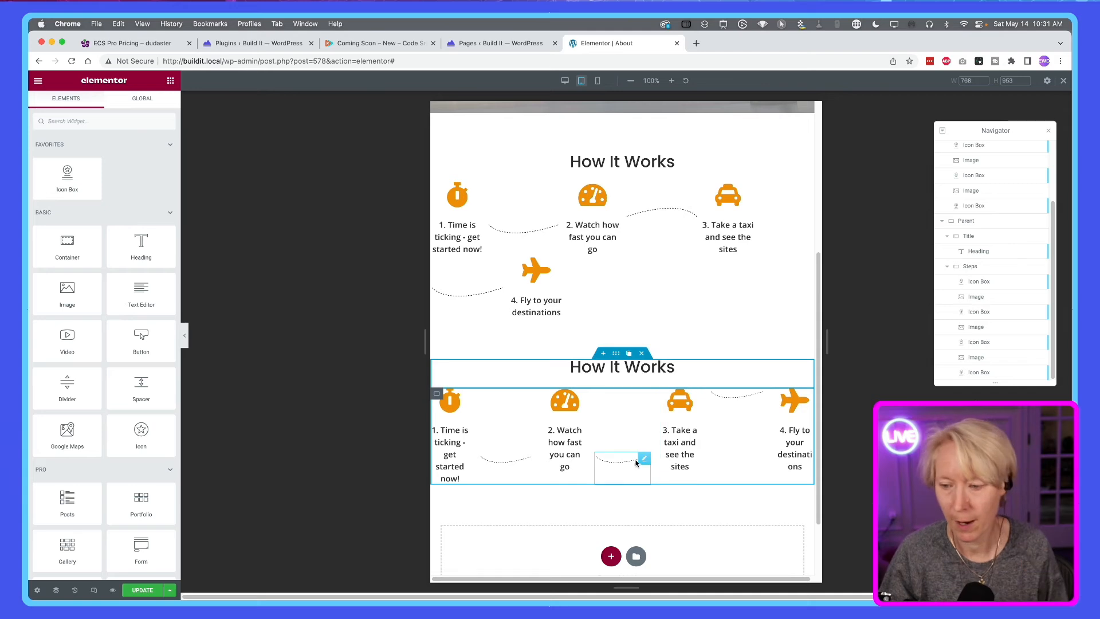
mouse_move(644, 461)
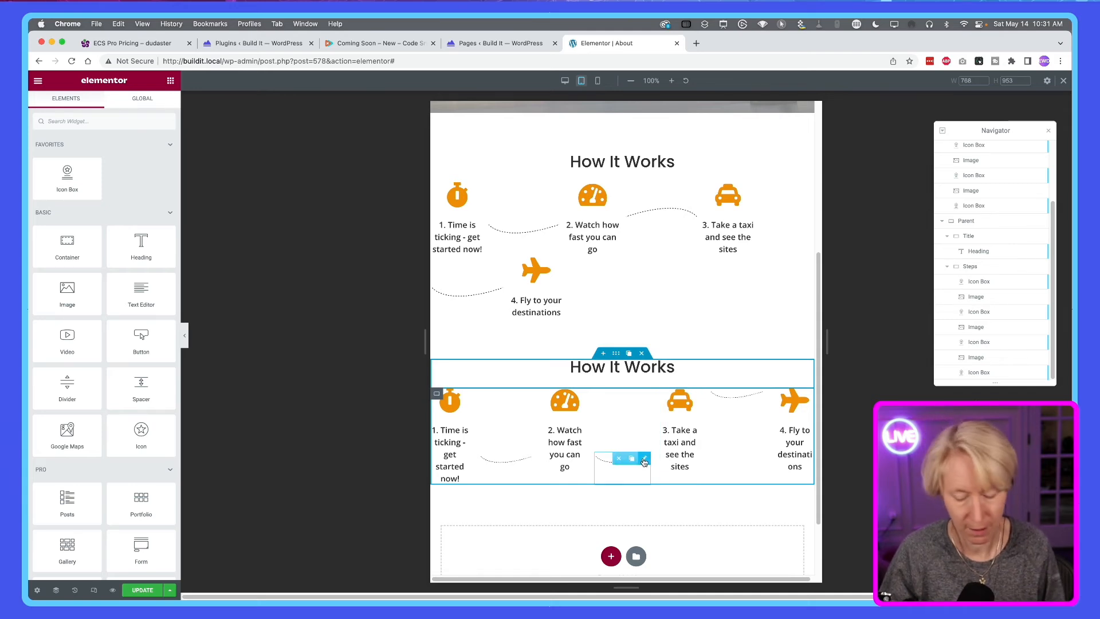
key(super+z)
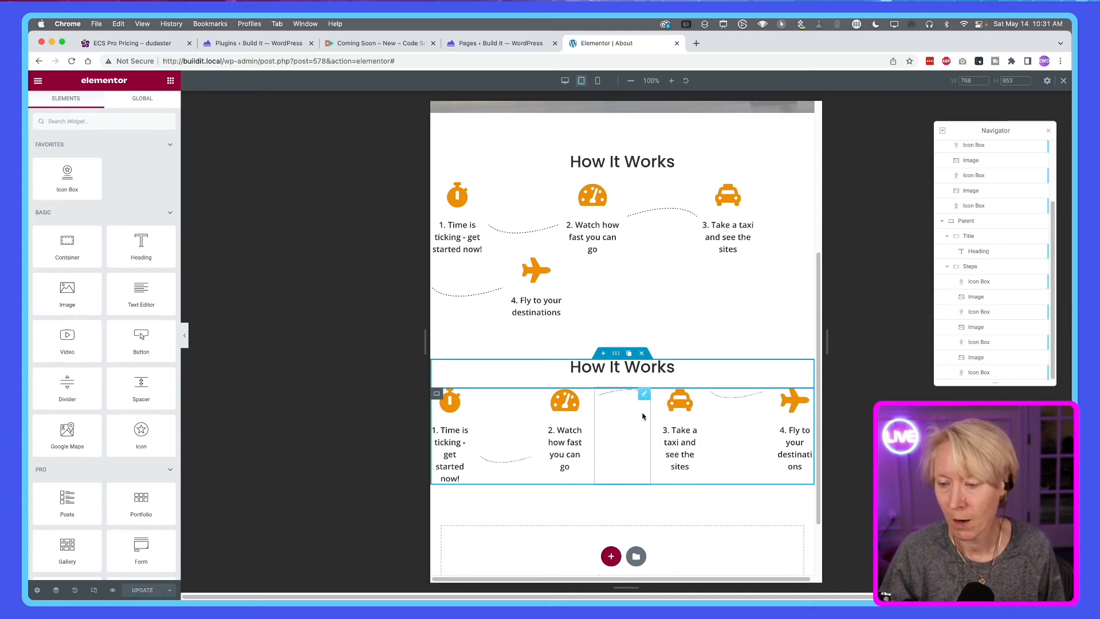
Step: Set Align Self to end on tablet for the second dotted-line image, between steps 2 and 3
click(644, 395)
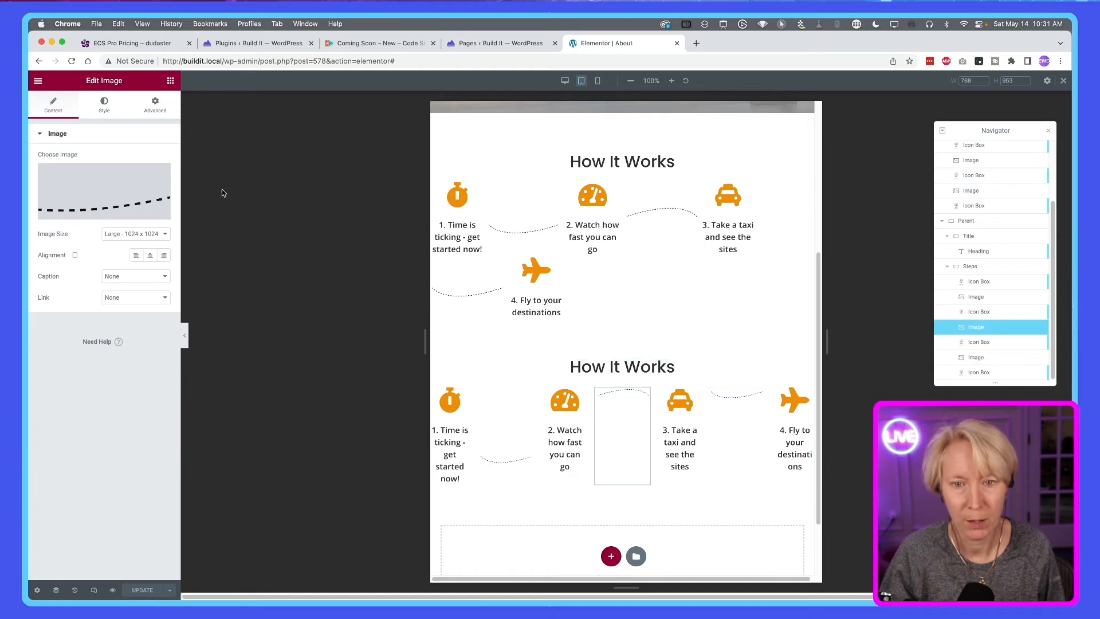
click(154, 105)
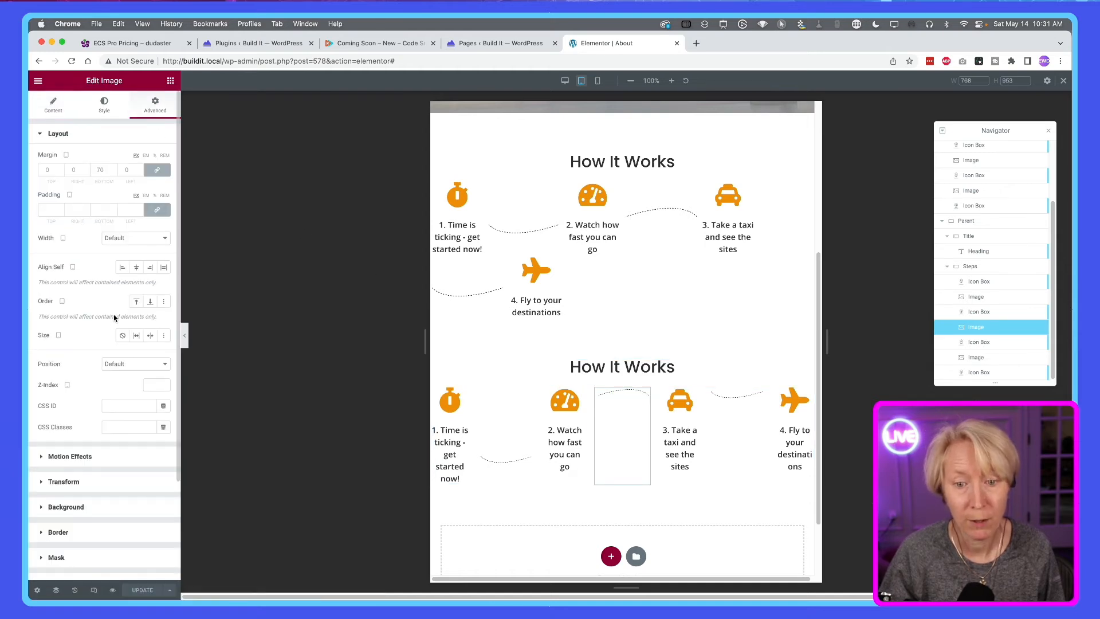
click(148, 267)
Step: Set Align Self to end on tablet for the third dotted-line image, between steps 3 and 4
mouse_move(715, 398)
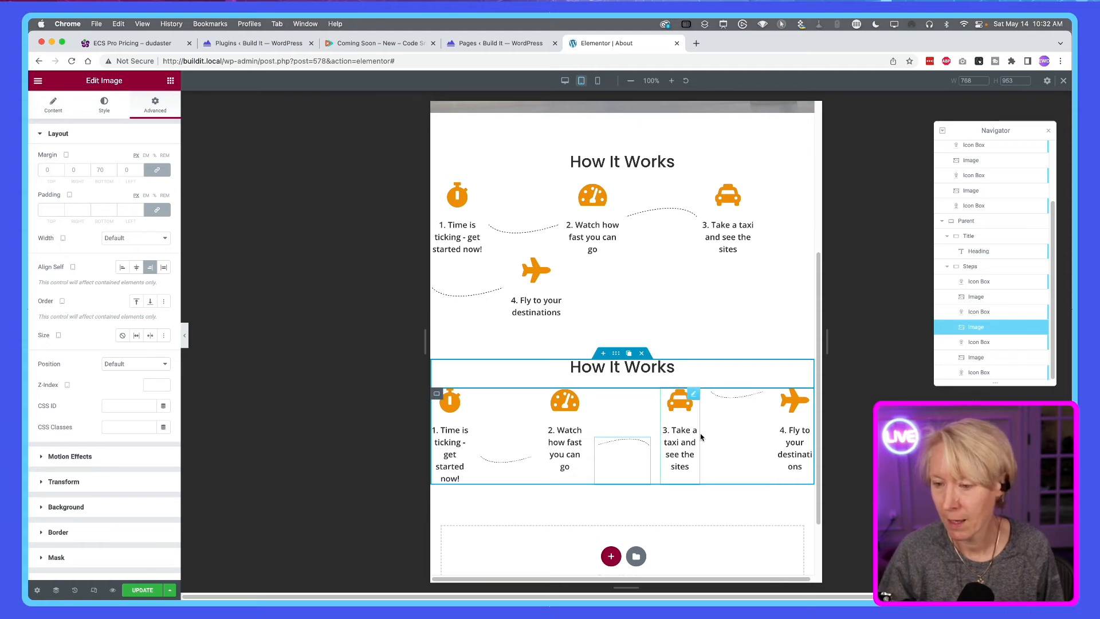
right_click(758, 398)
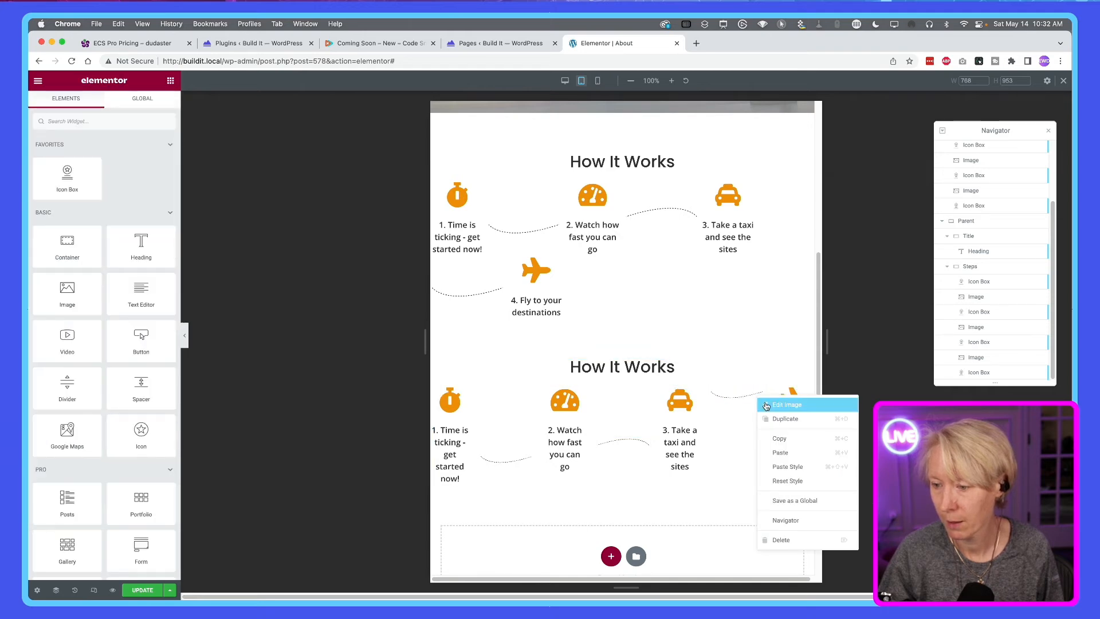
click(786, 405)
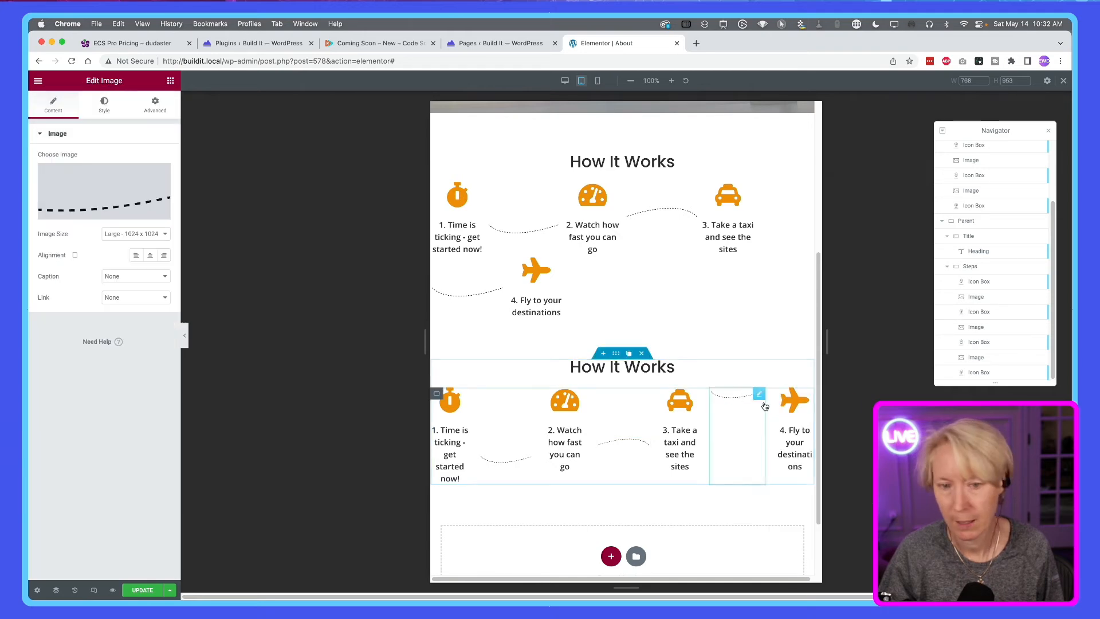
click(150, 102)
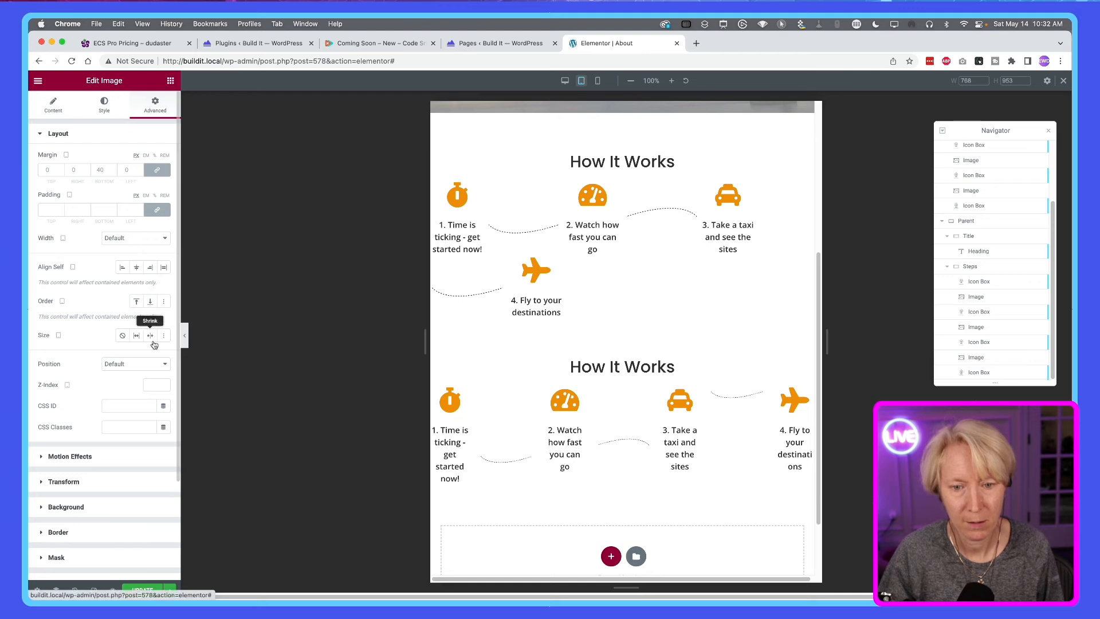
click(151, 267)
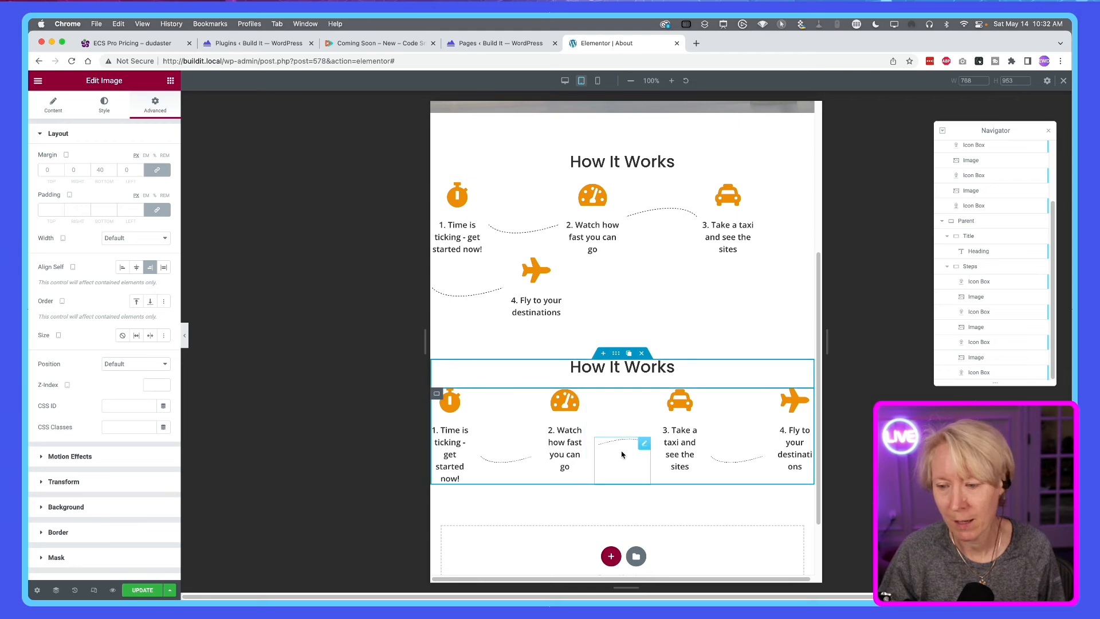
Step: Set Align Self to center on tablet for the second dotted-line image, between steps 2 and 3
right_click(642, 444)
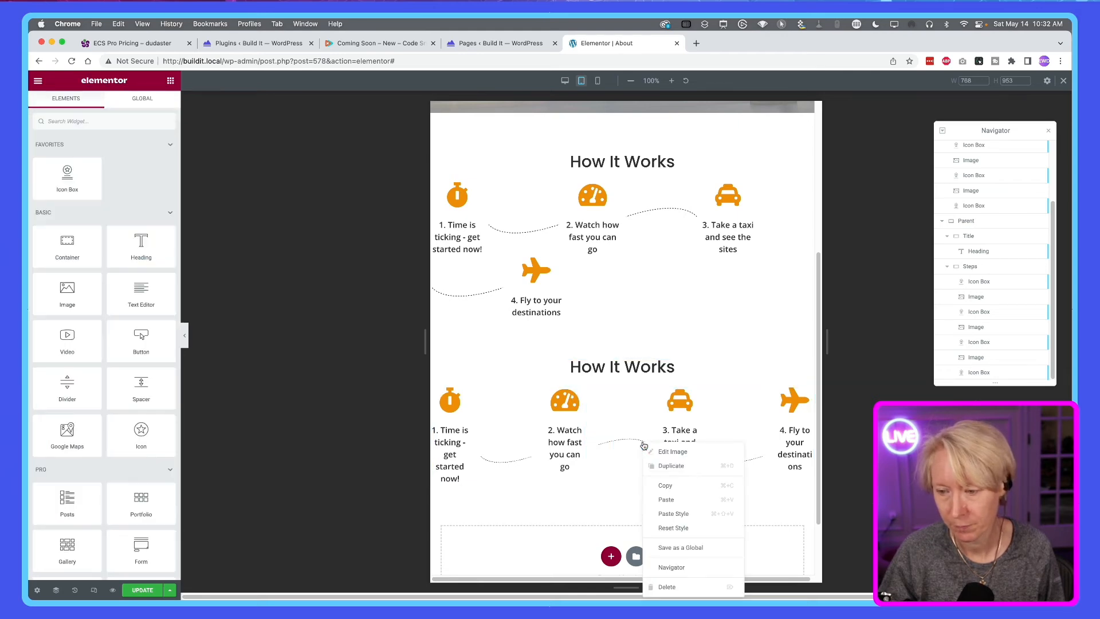
click(659, 452)
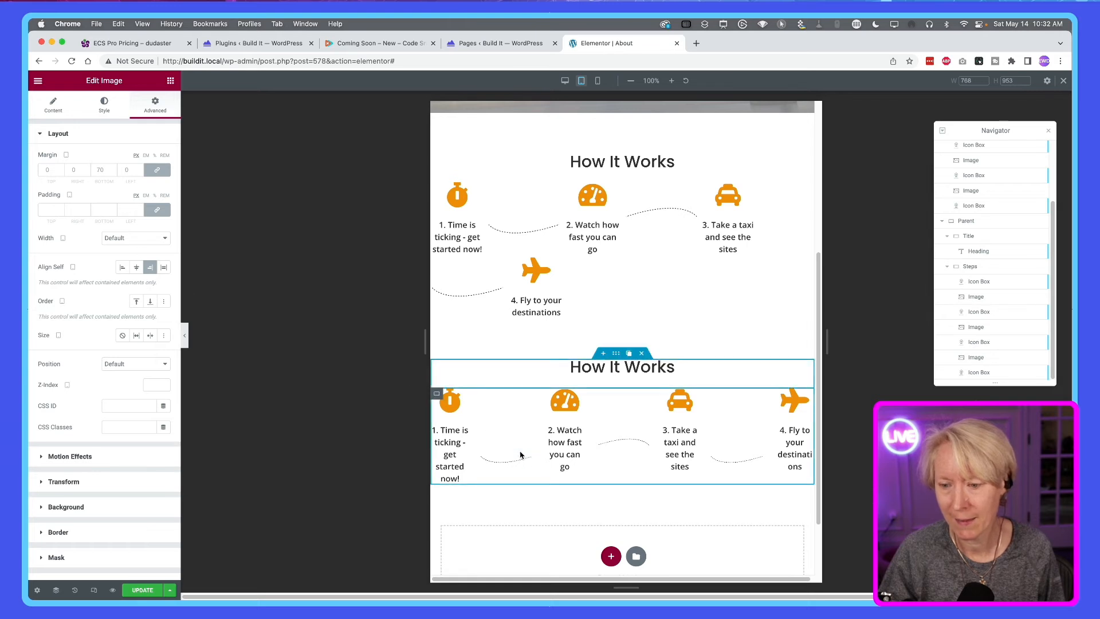
click(136, 270)
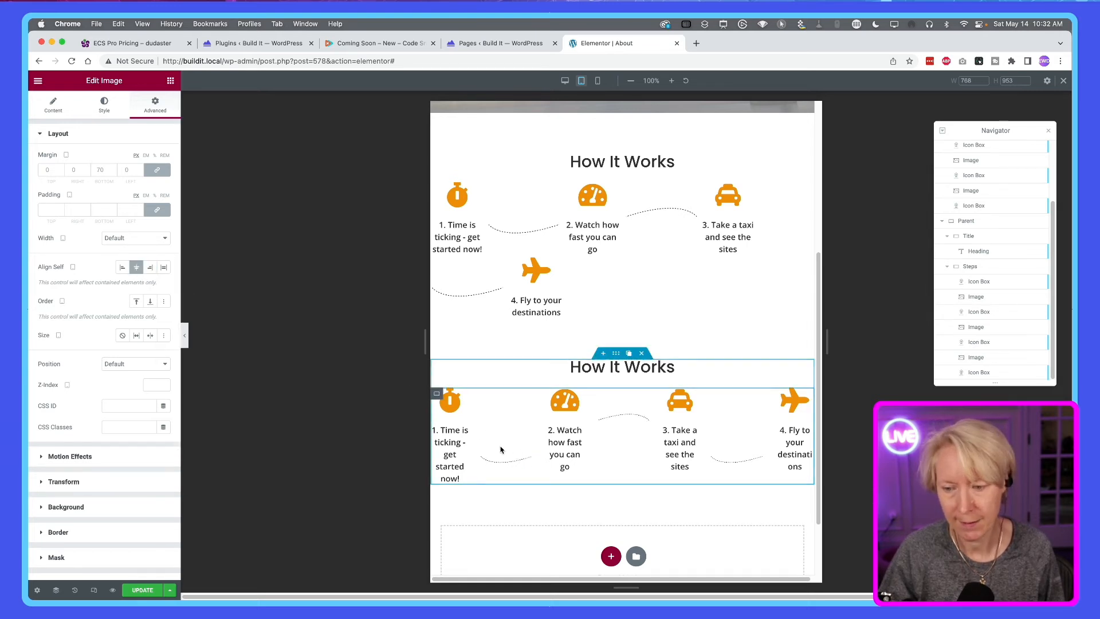
Step: Set Align Self to center on tablet for the first dotted-line image, between steps 1 and 2
right_click(531, 460)
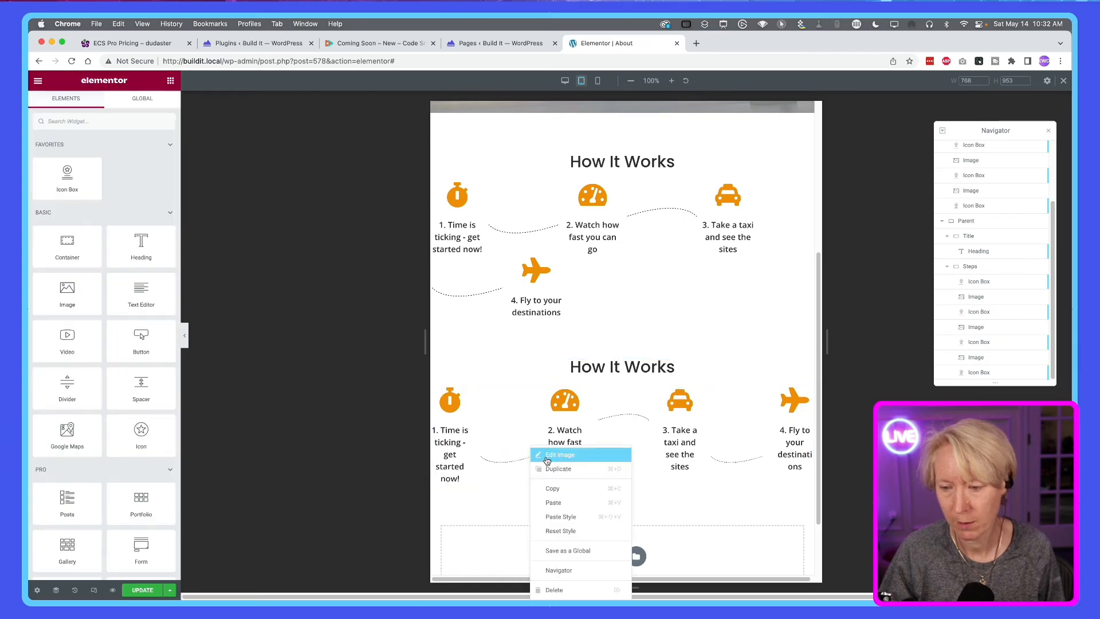
click(547, 455)
click(170, 81)
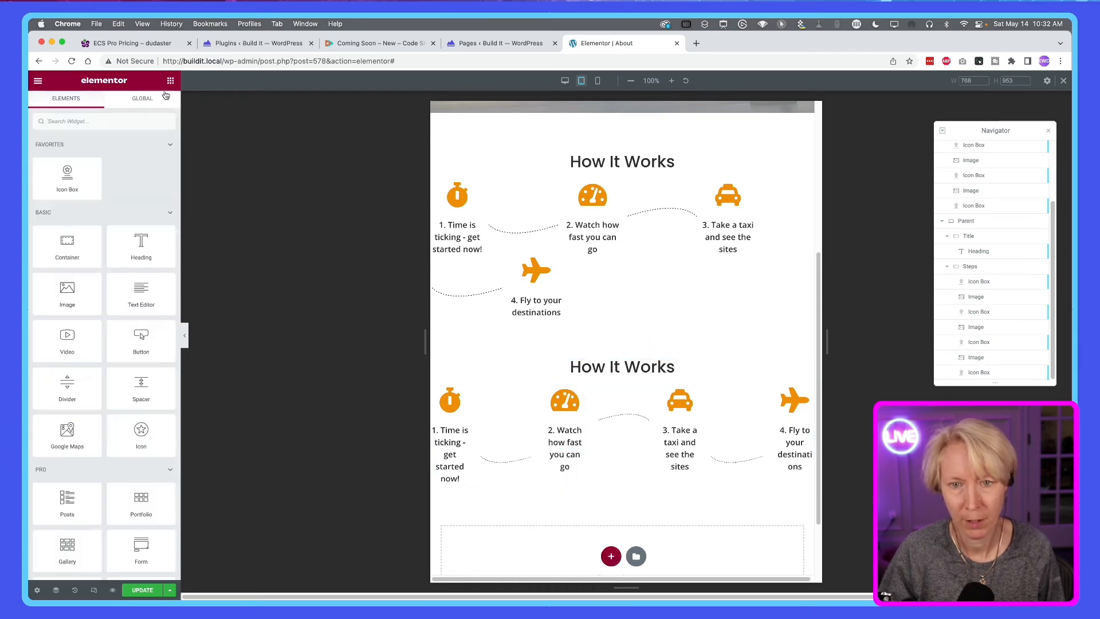
right_click(526, 450)
click(506, 460)
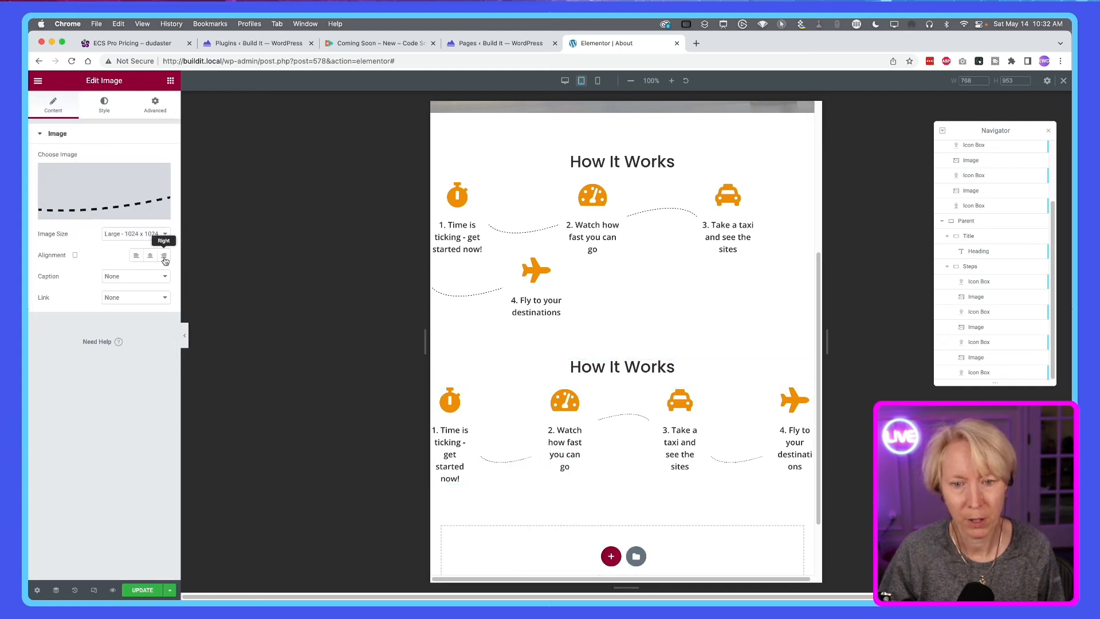
click(105, 106)
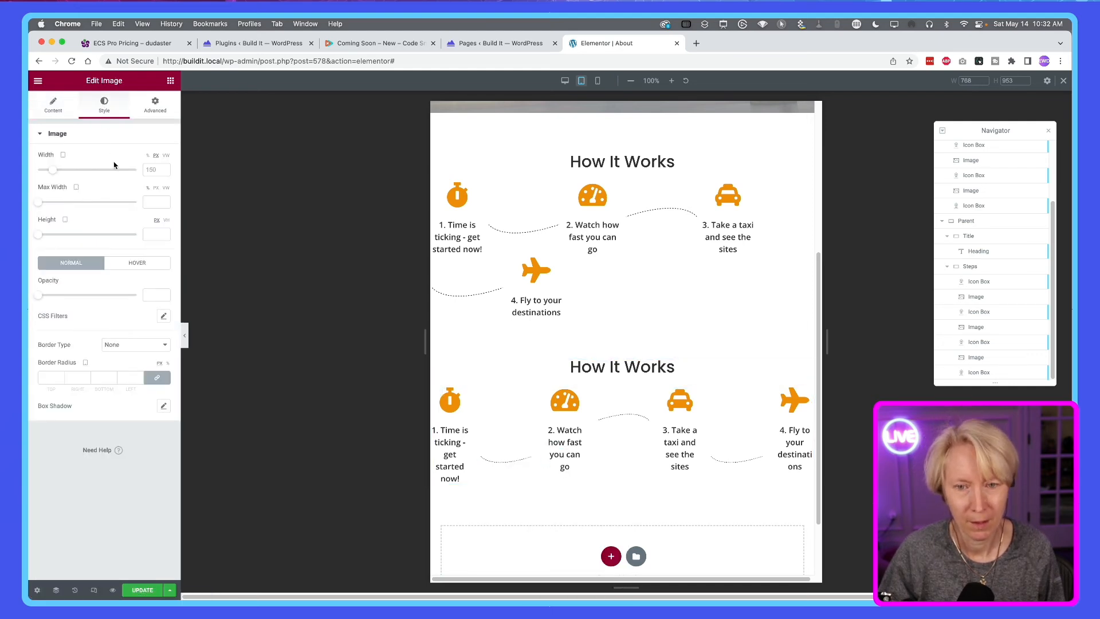
click(153, 106)
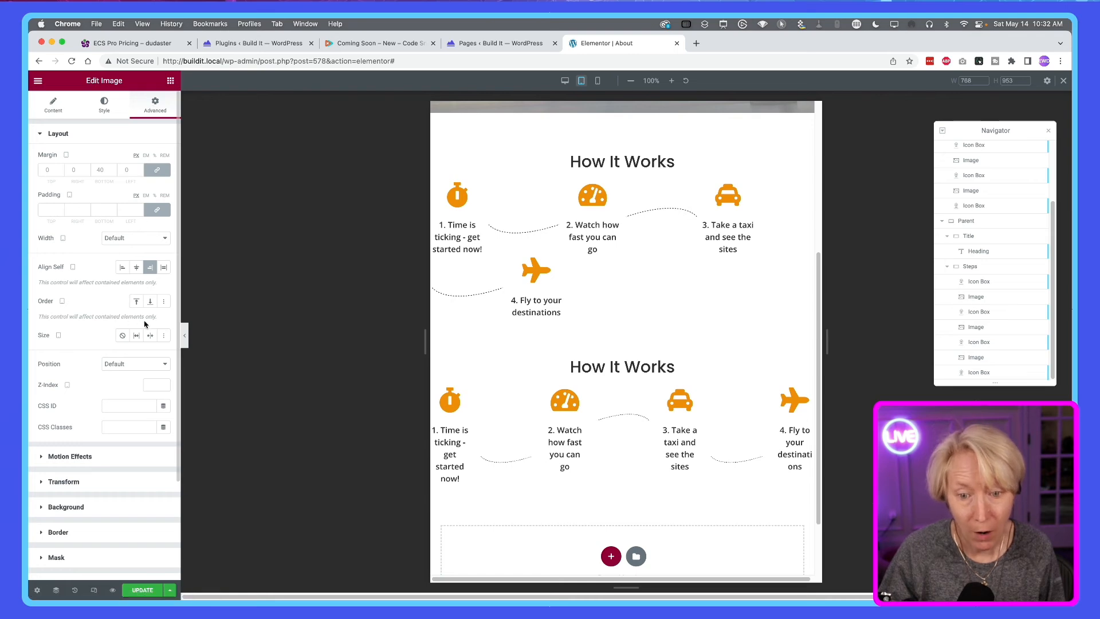
click(136, 267)
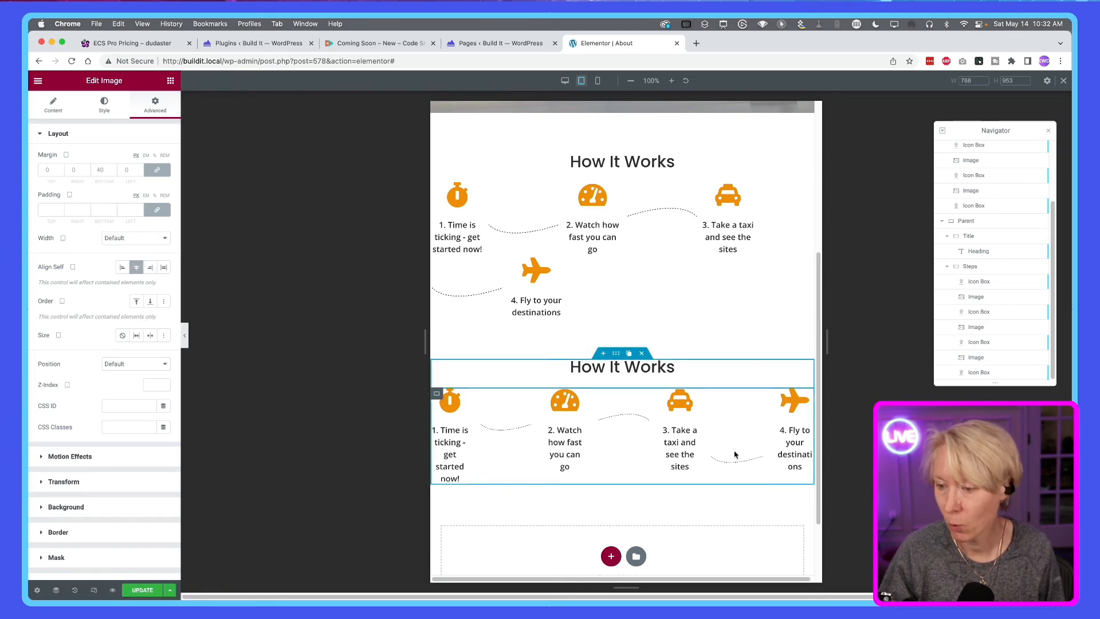
Step: Set Align Self to center on tablet for the third dotted-line image, between steps 3 and 4, and switch the preview to desktop
right_click(762, 459)
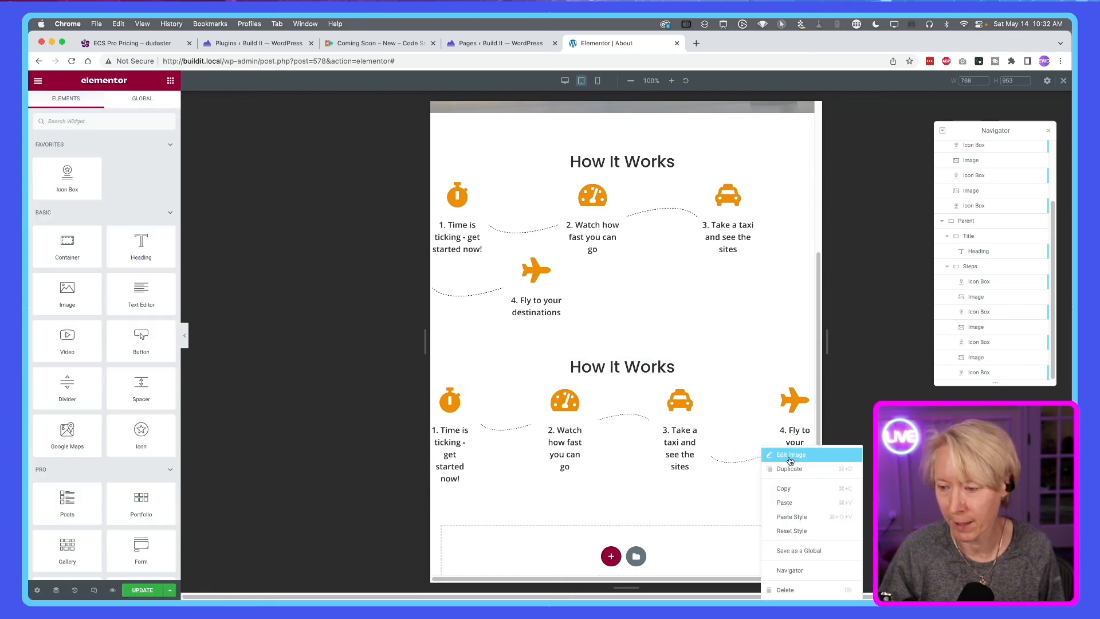
click(790, 455)
click(135, 268)
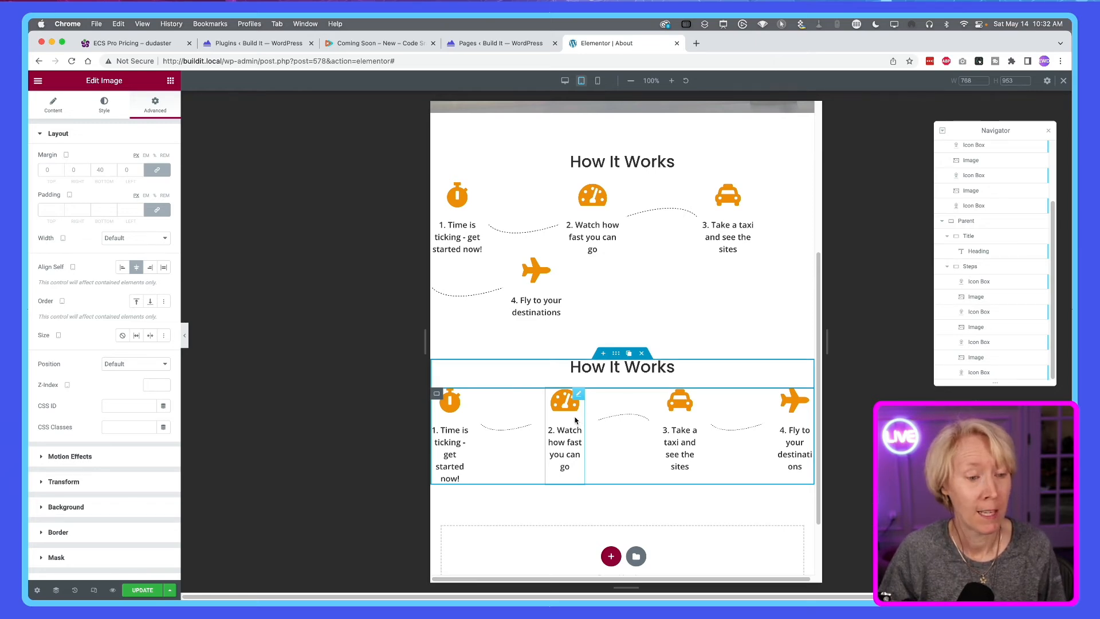
click(565, 81)
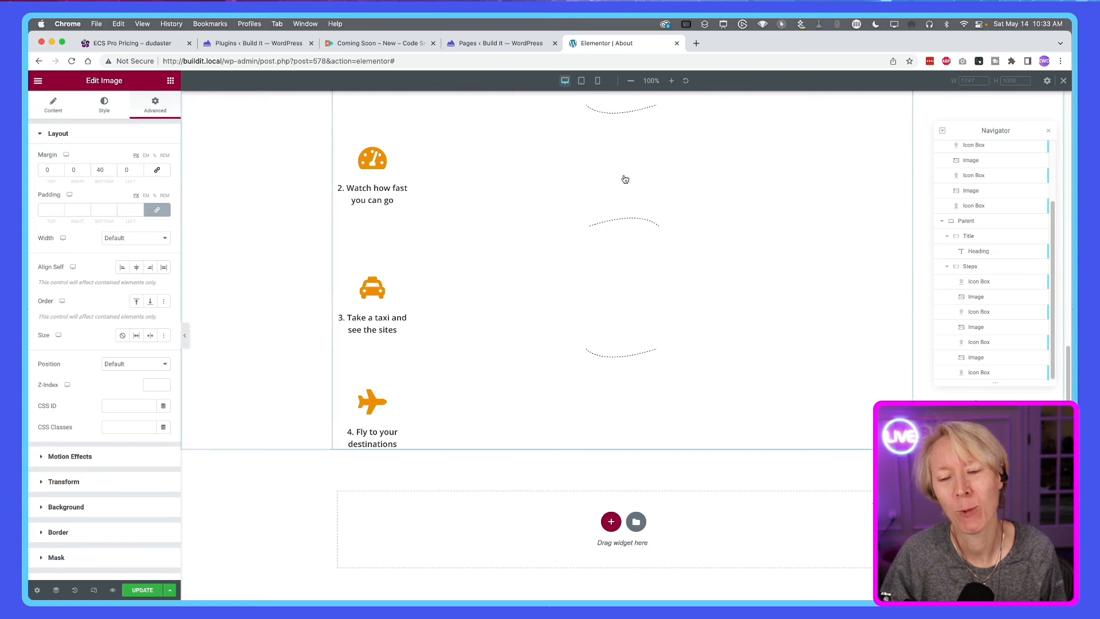
Step: In the mobile preview, duplicate the second How It Works section and delete the three dotted-line images from the copy
scroll(745, 395, up, 2)
scroll(745, 397, up, 4)
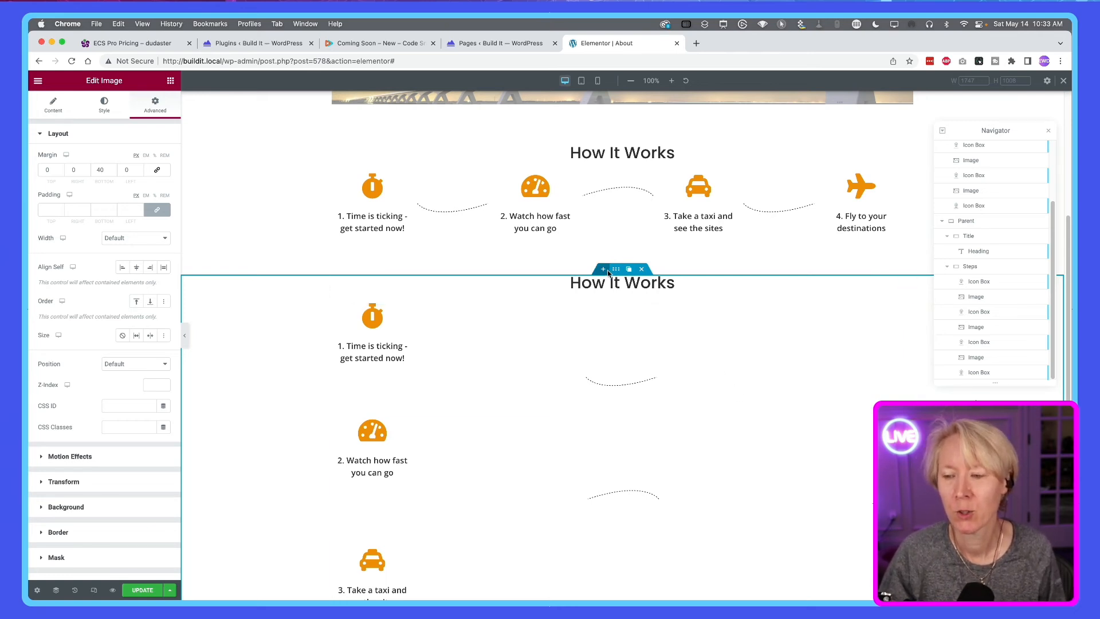
click(581, 80)
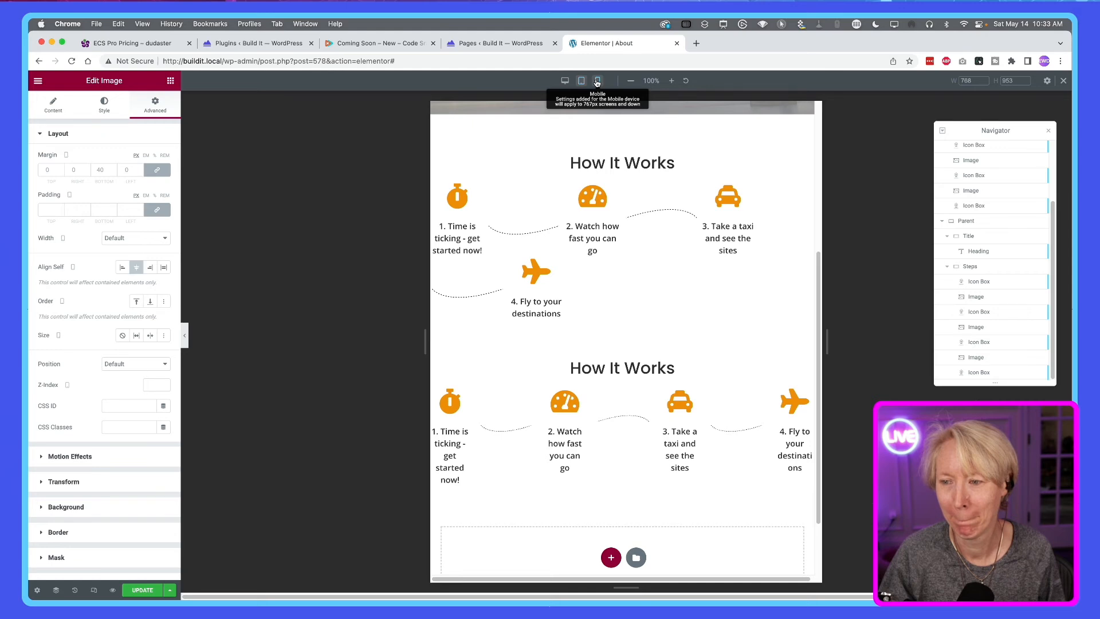
click(597, 81)
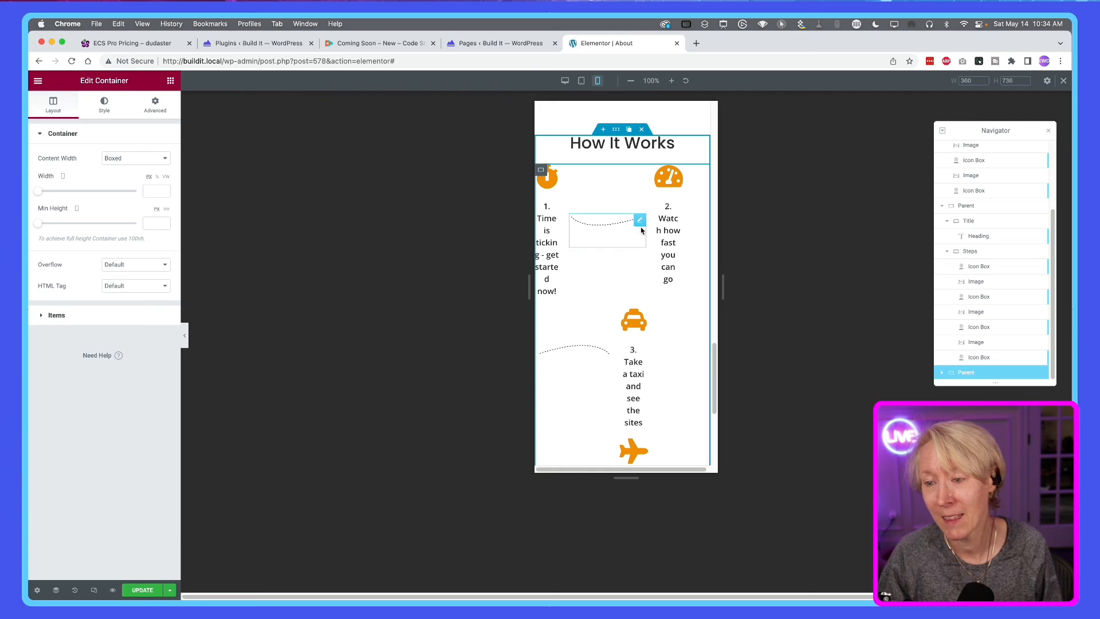
mouse_move(641, 222)
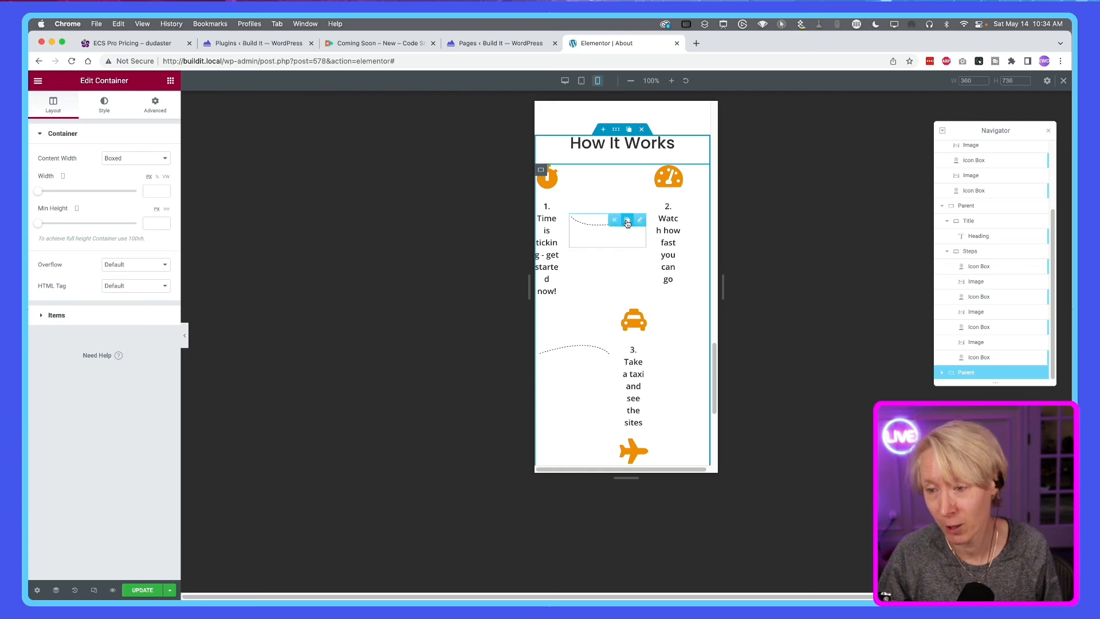
click(613, 221)
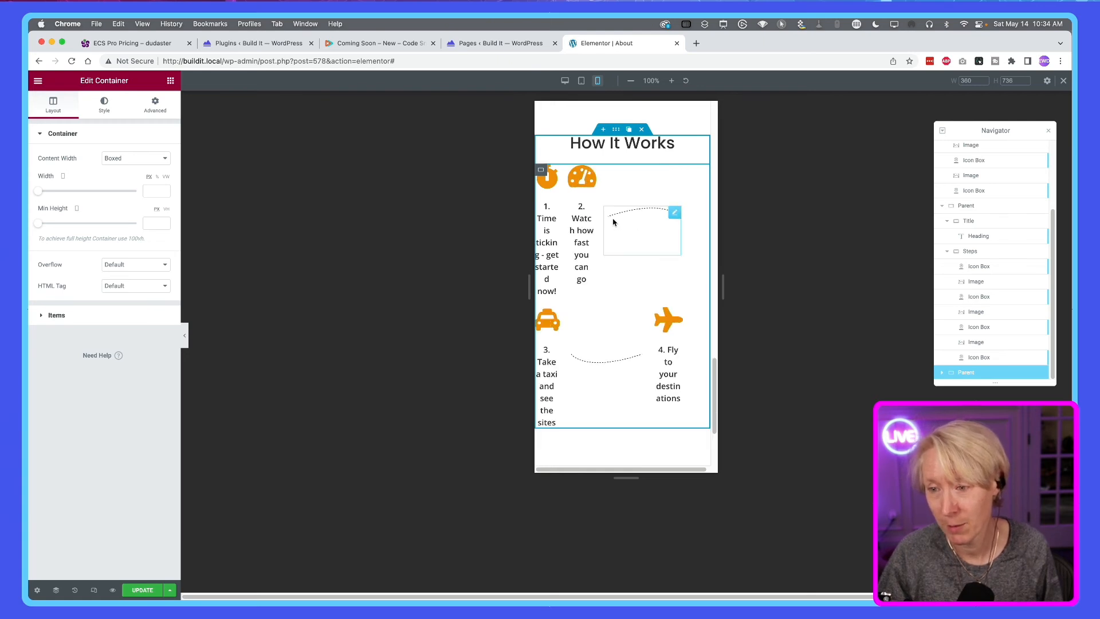
click(650, 218)
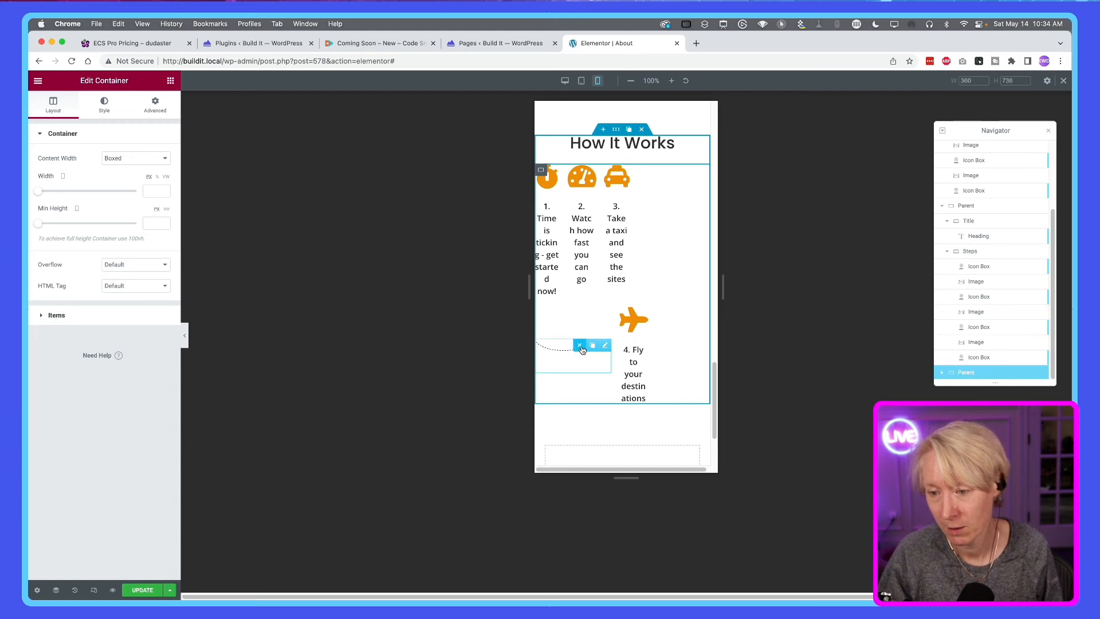
click(581, 347)
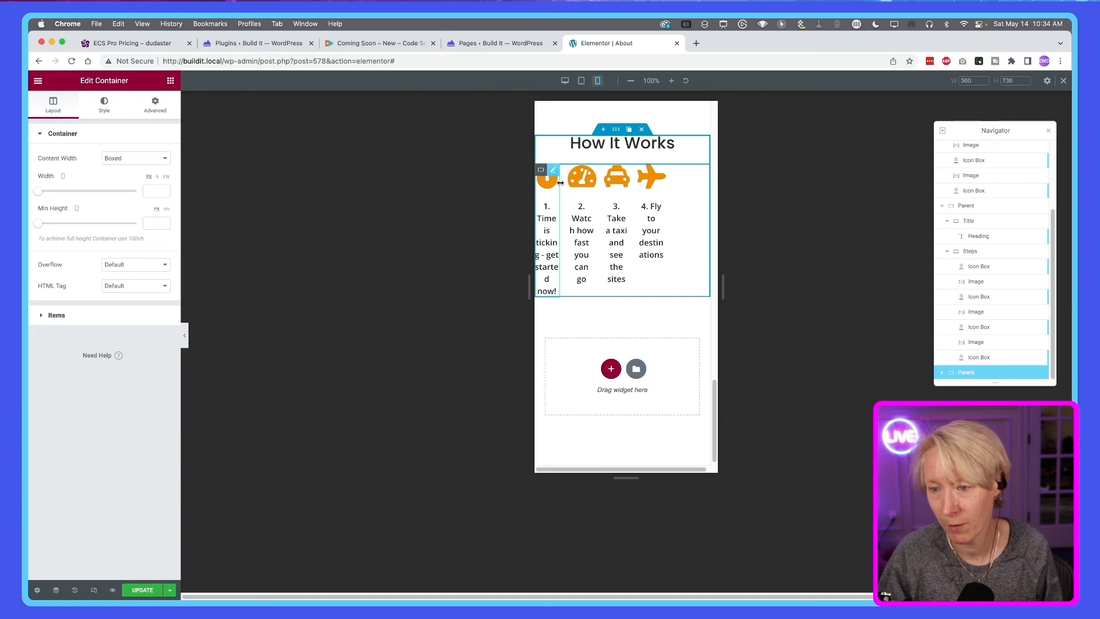
Step: Set the mobile width of the step 1 icon box in the third How It Works section to Full Width (100%)
right_click(555, 171)
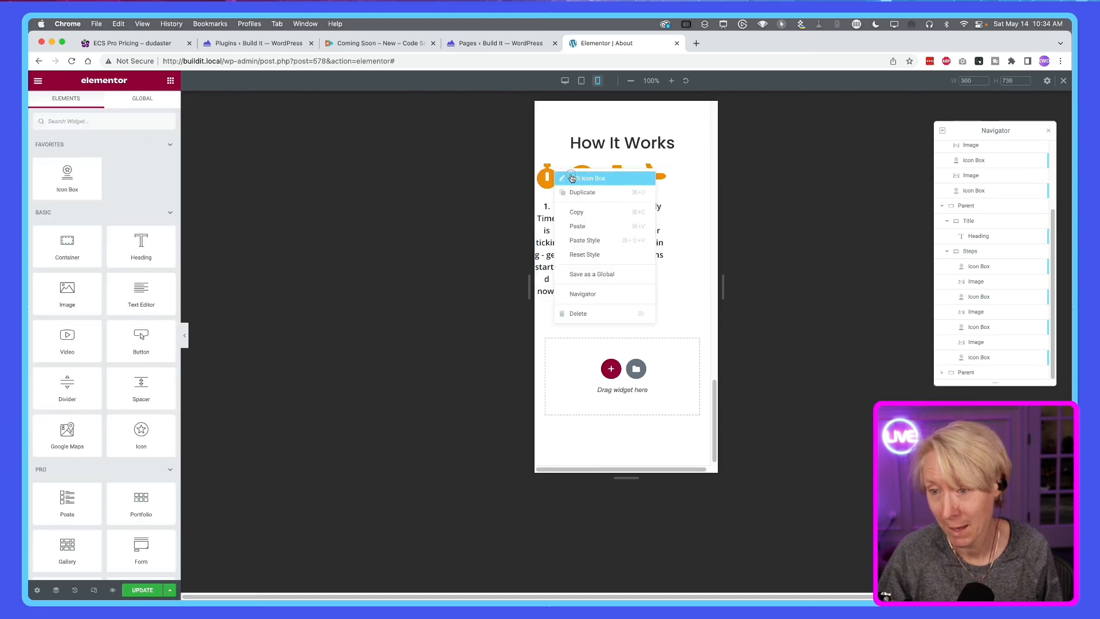
click(590, 177)
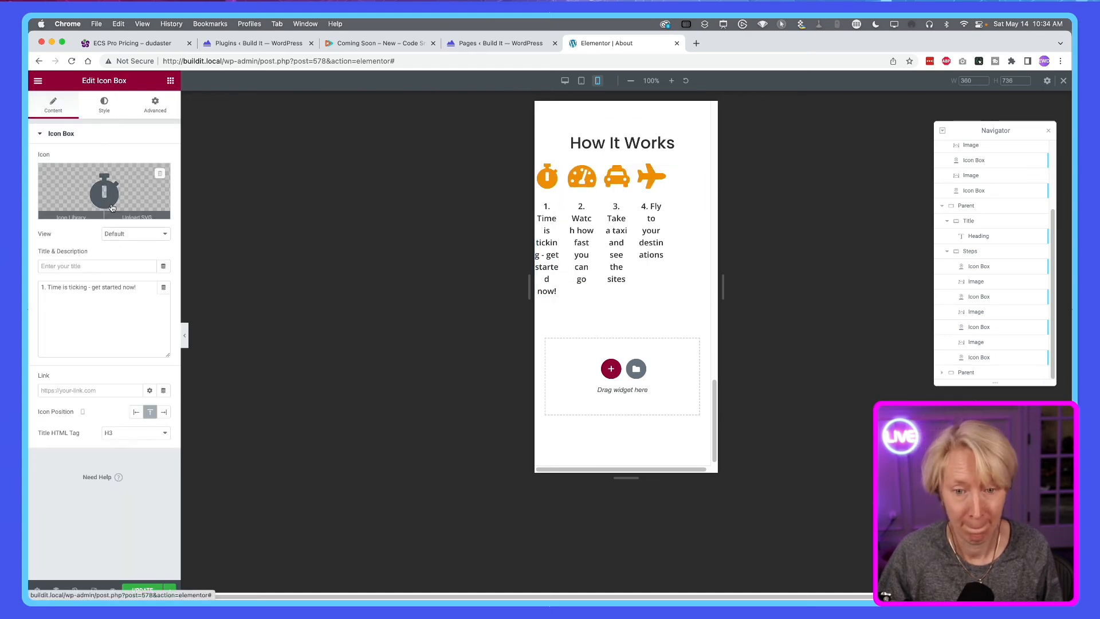
click(143, 108)
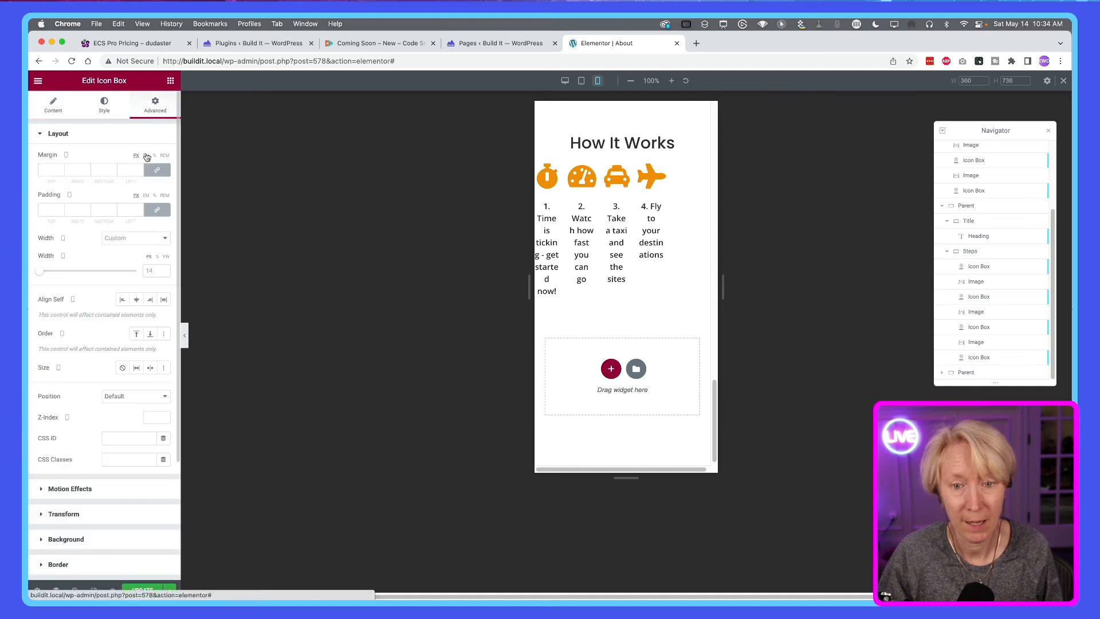
click(138, 239)
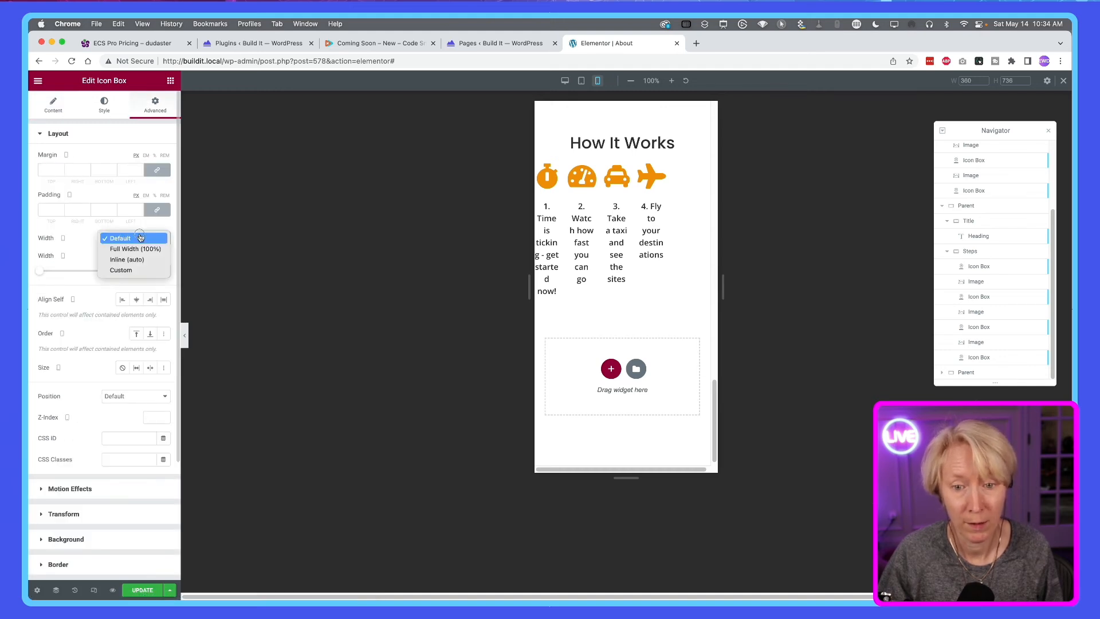
click(135, 249)
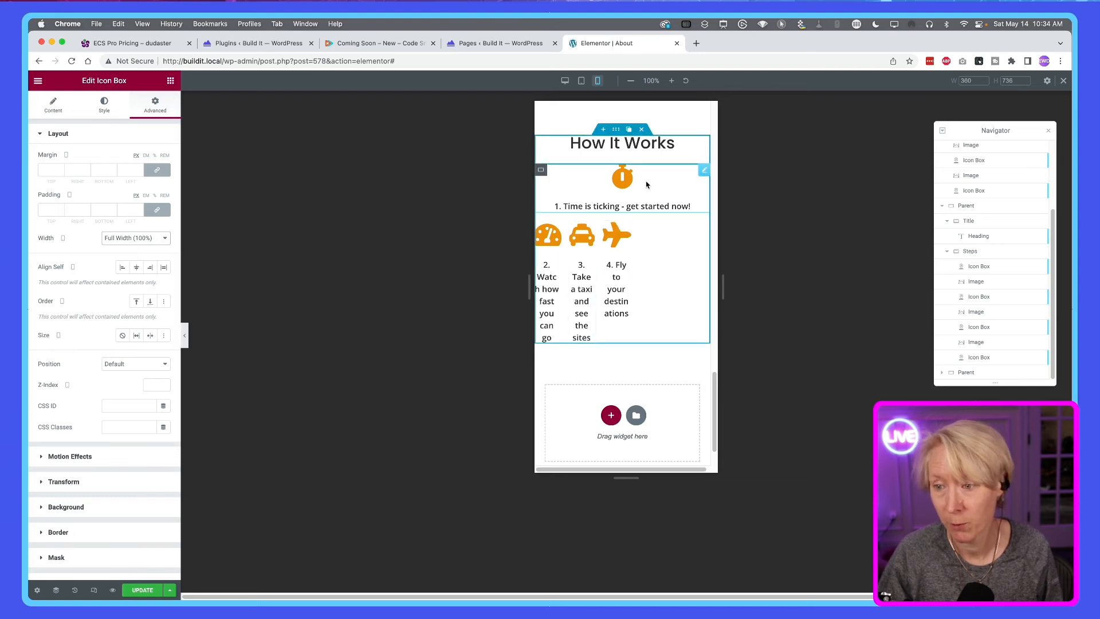
Step: Copy the full-width step 1 icon box and paste its style onto the step 2 and step 3 icon boxes
right_click(705, 169)
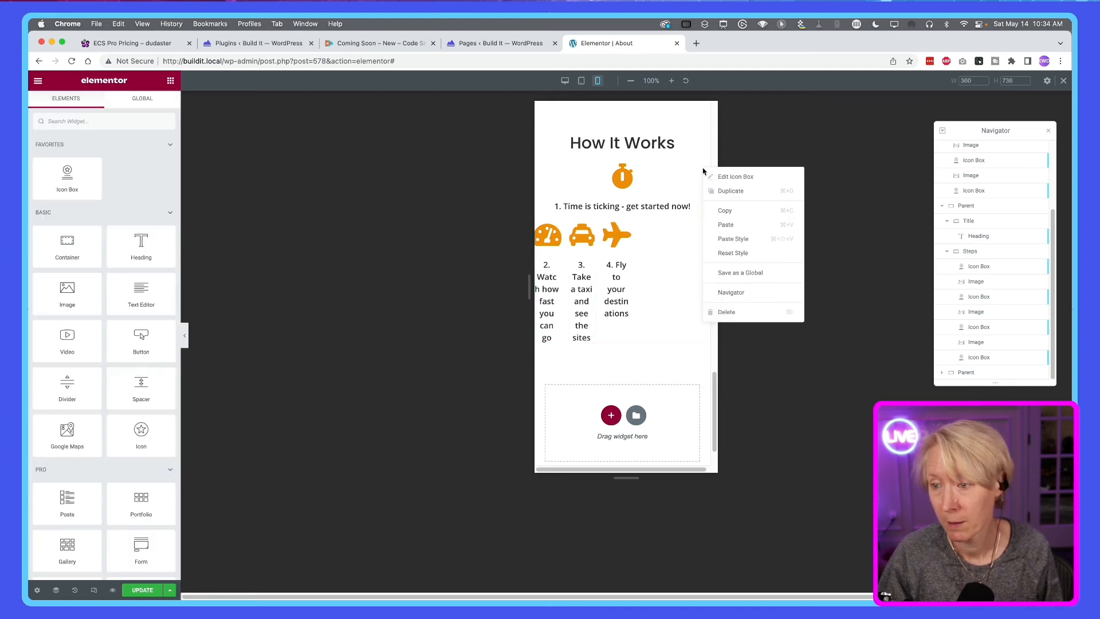
click(715, 178)
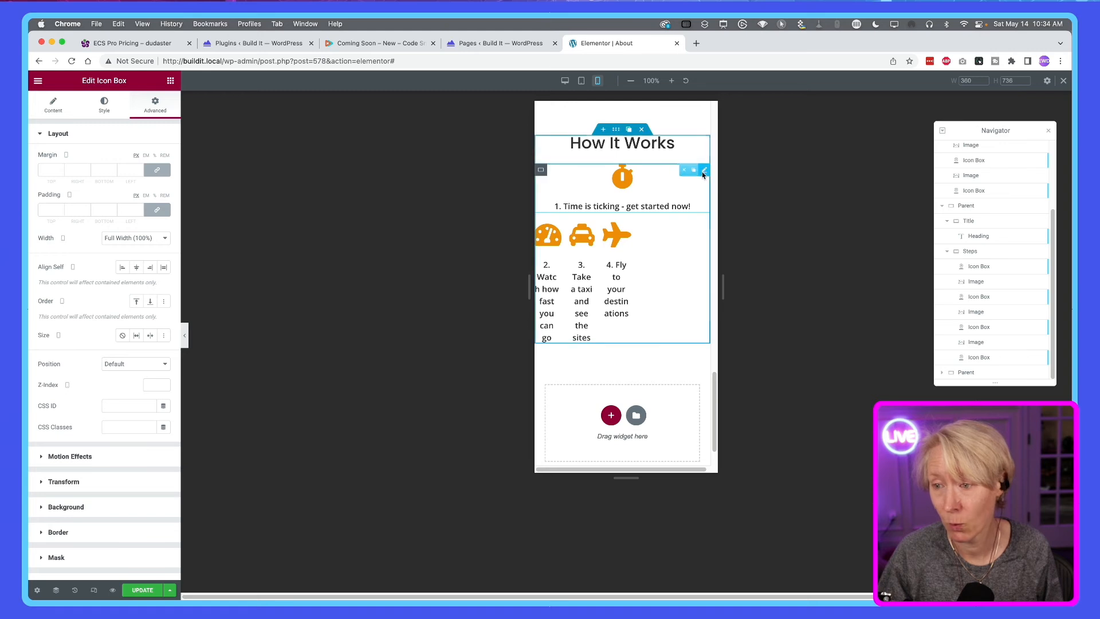
right_click(715, 179)
click(723, 214)
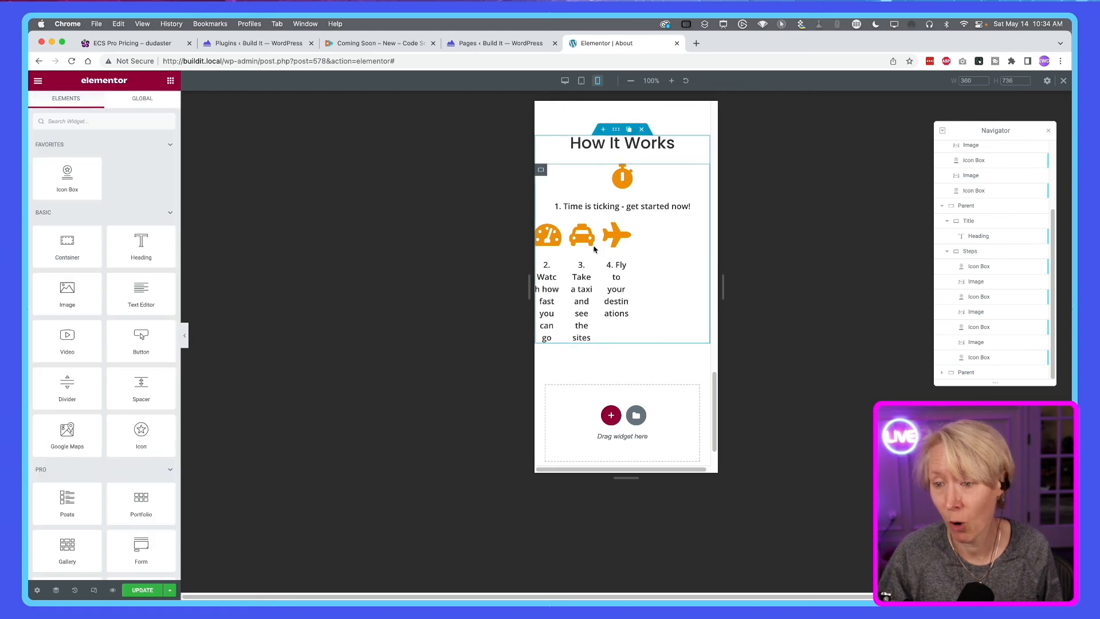
right_click(559, 230)
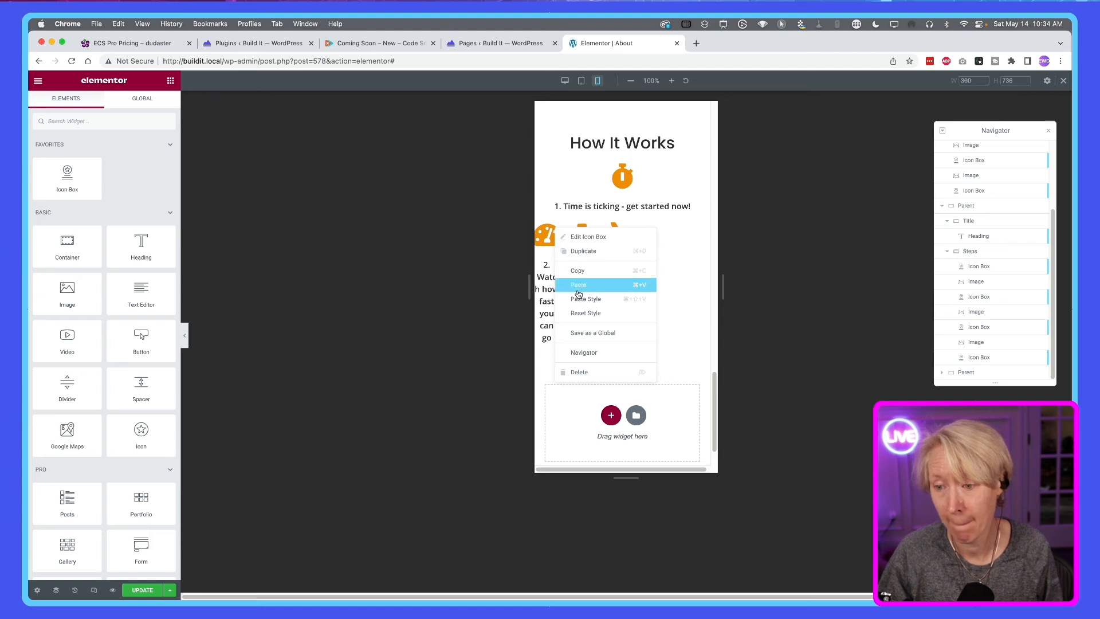
click(580, 299)
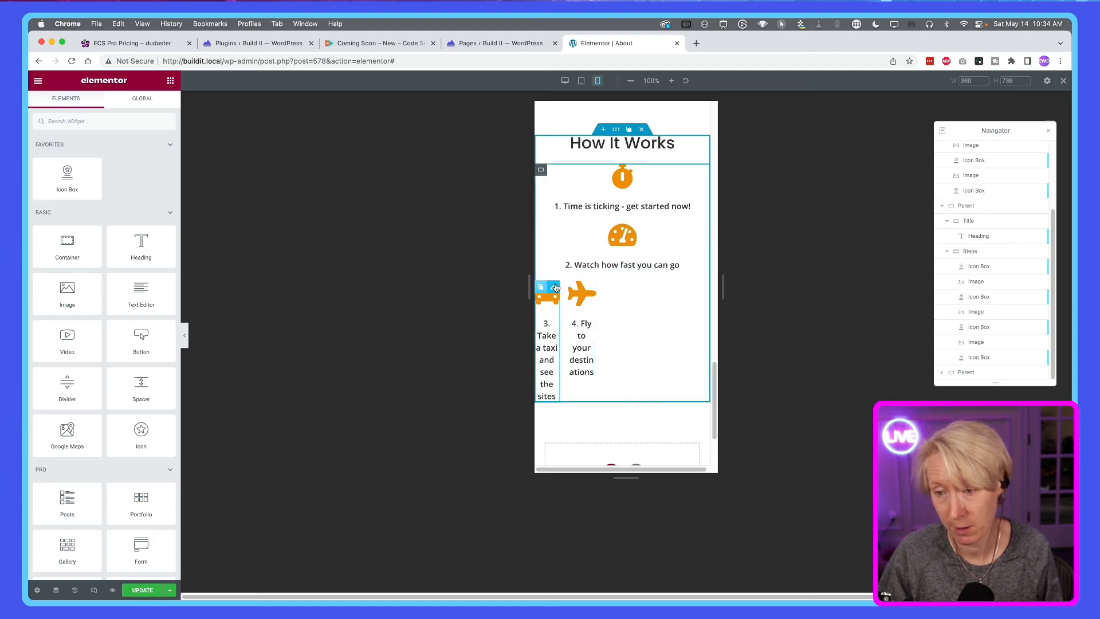
right_click(555, 288)
click(582, 356)
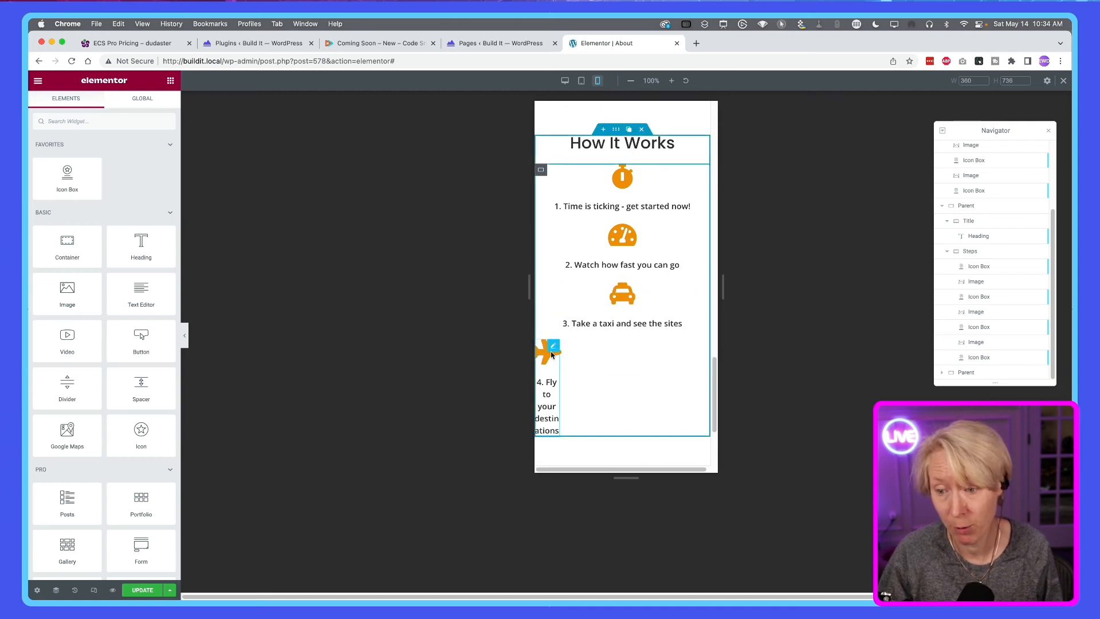
Step: Paste the copied style onto the step 4 icon box and delete the stray copy of the step 1 icon box
right_click(553, 347)
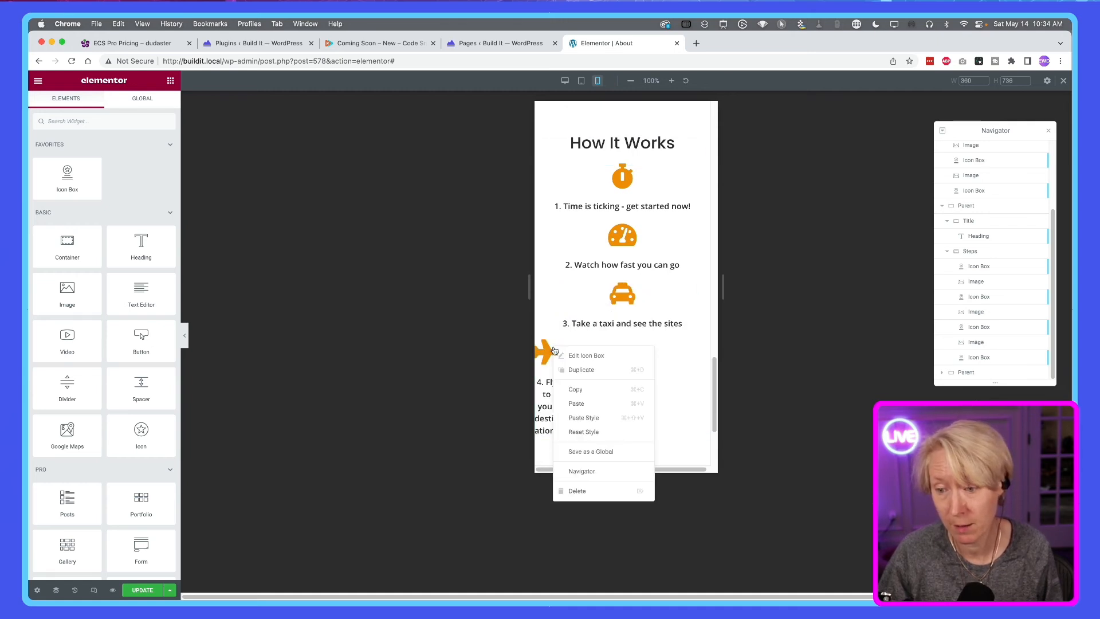
click(593, 409)
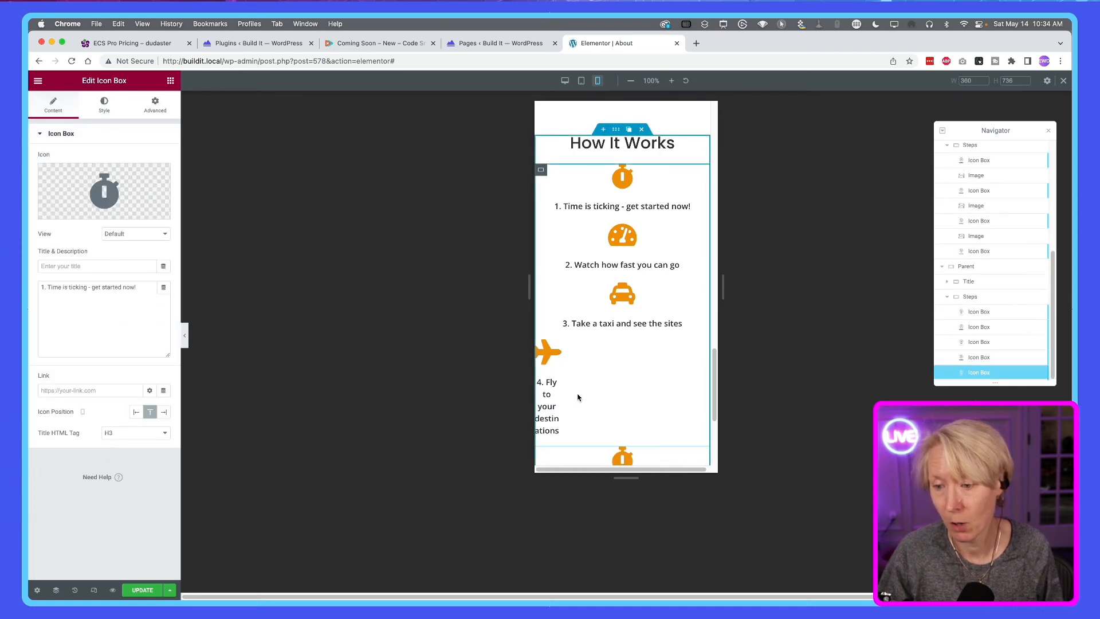
right_click(553, 346)
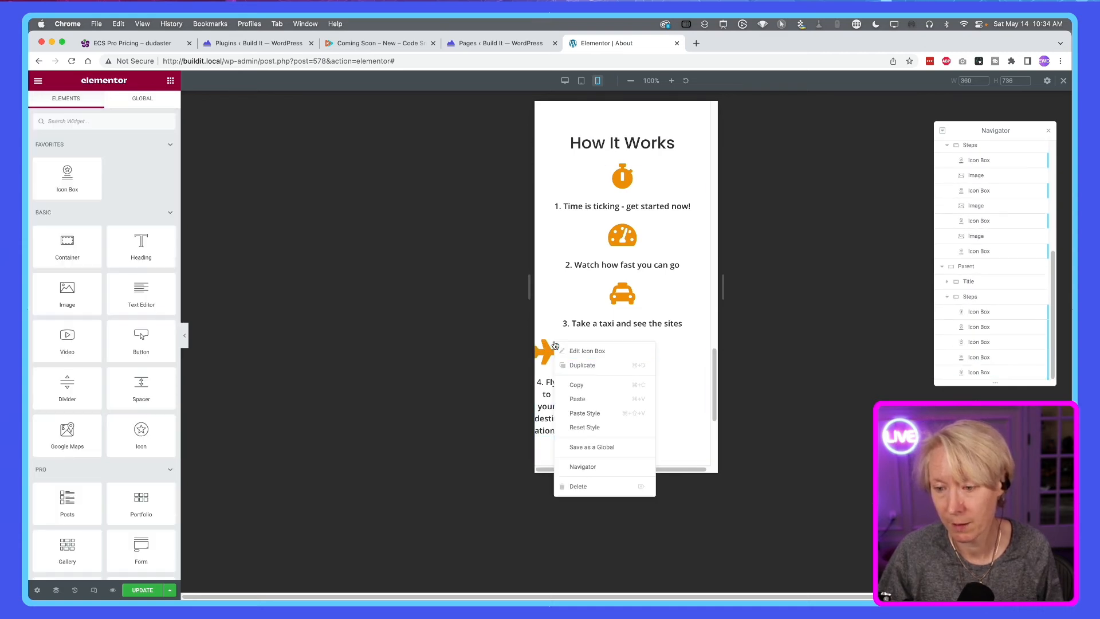
click(584, 414)
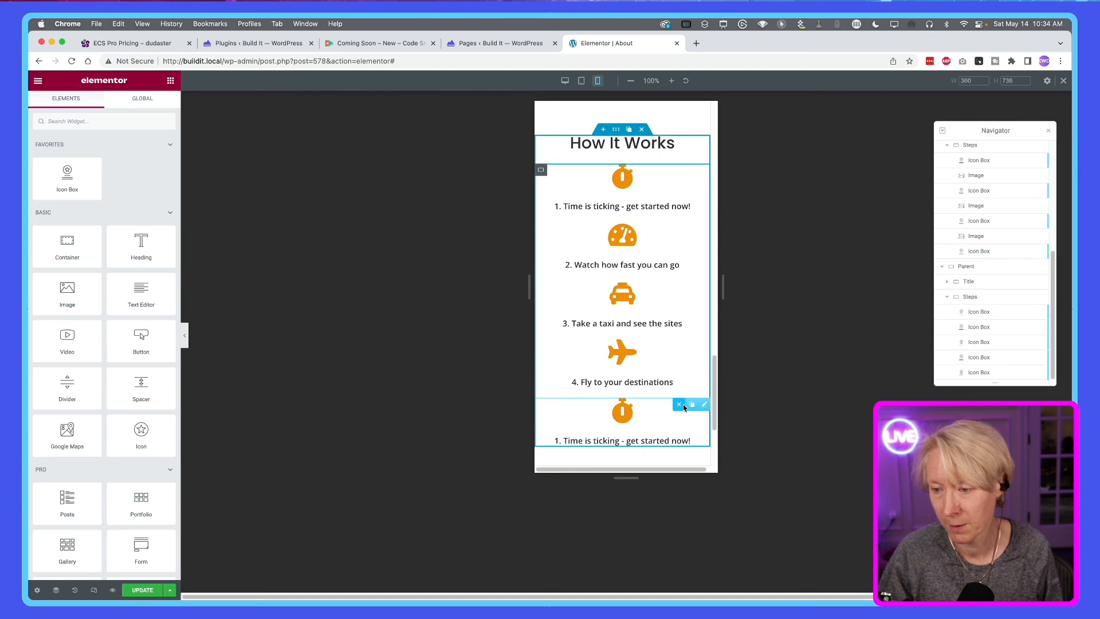
click(682, 405)
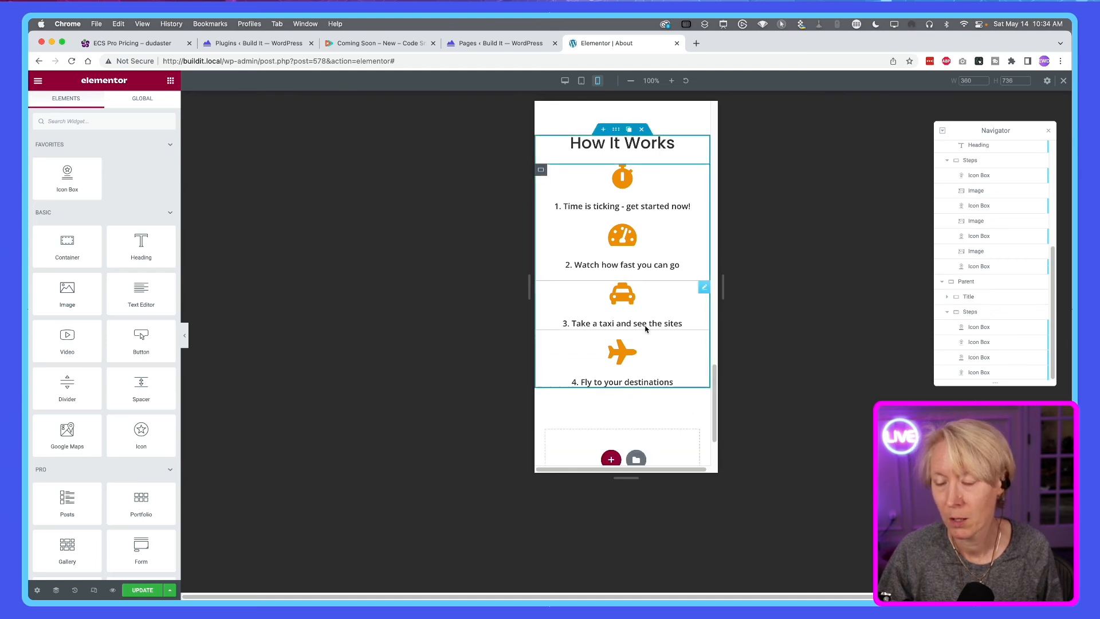
Step: In the desktop preview, set the first How It Works container to be hidden on tablet and mobile
scroll(645, 329, up, 10)
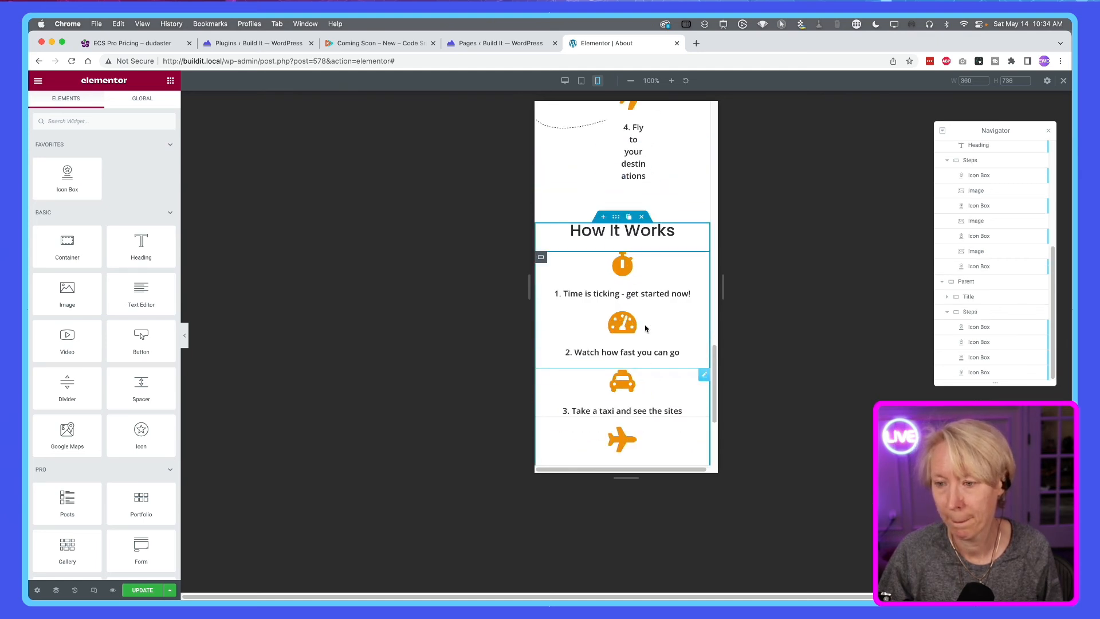
scroll(646, 329, up, 10)
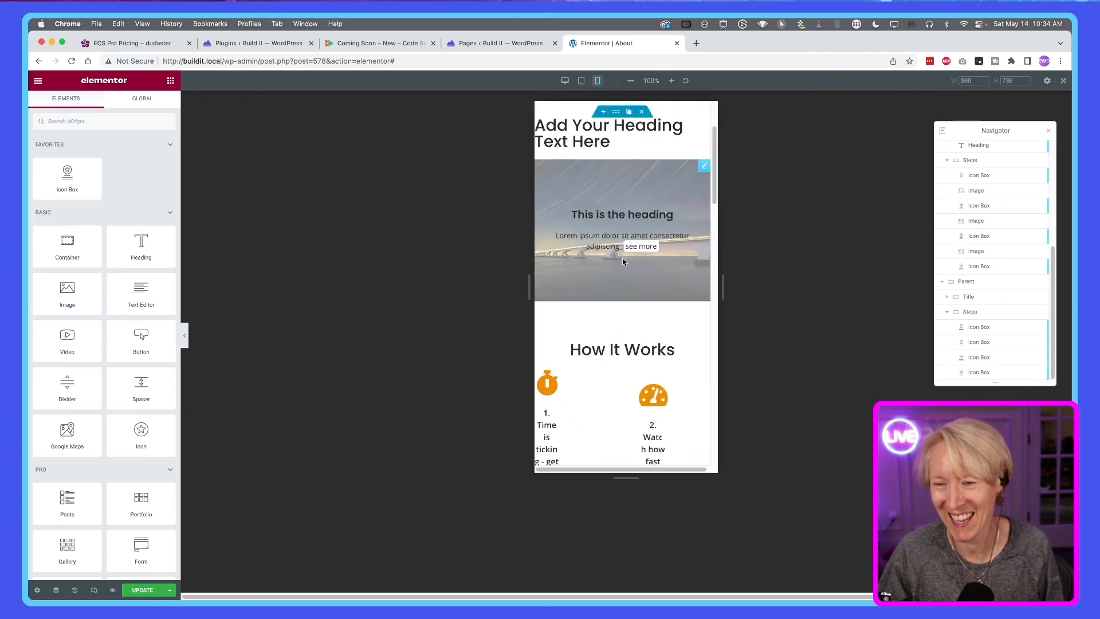
click(565, 81)
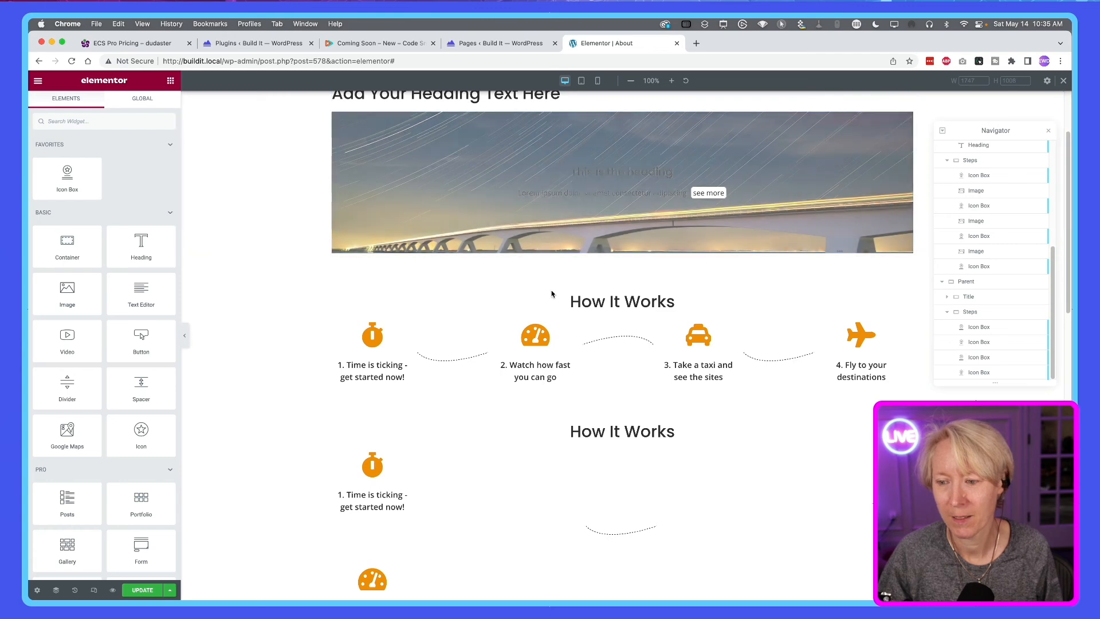
right_click(617, 289)
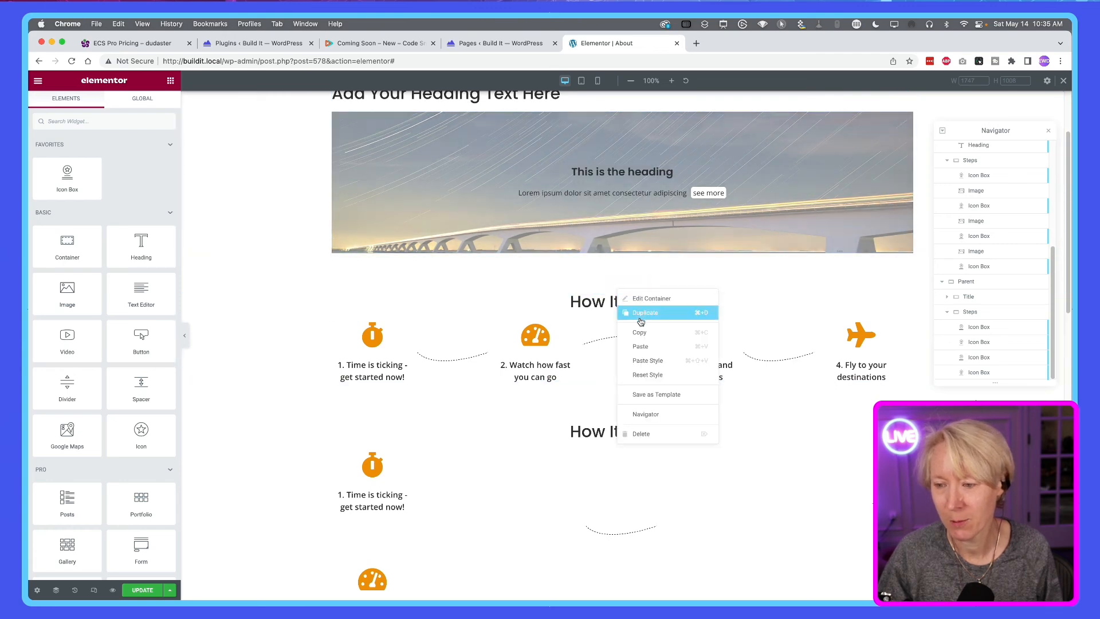
click(643, 300)
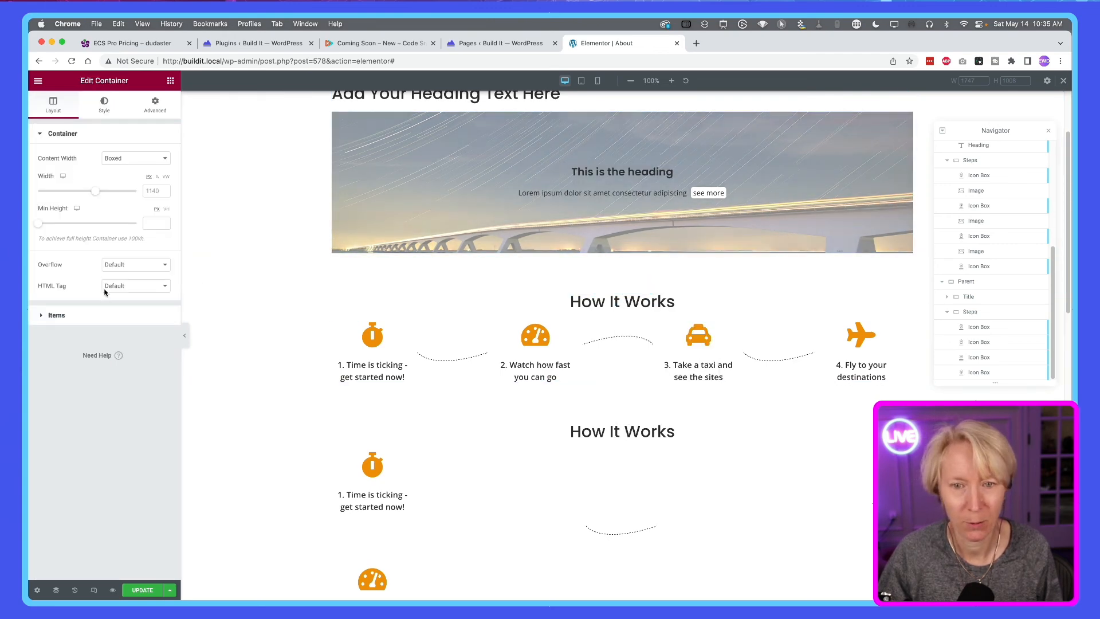
click(155, 106)
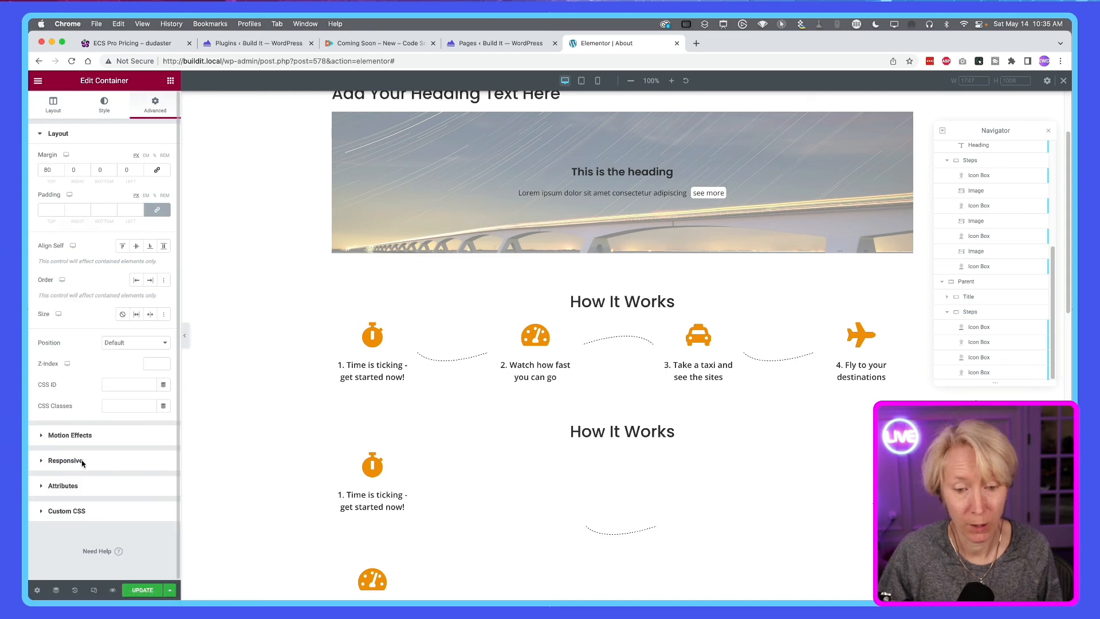
click(66, 461)
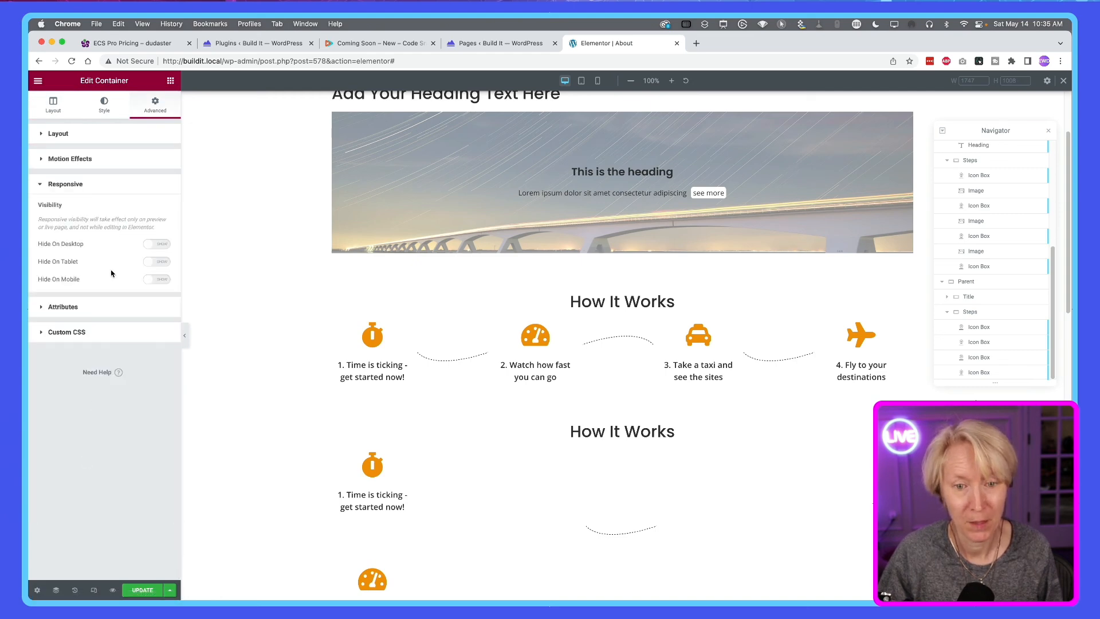
click(152, 262)
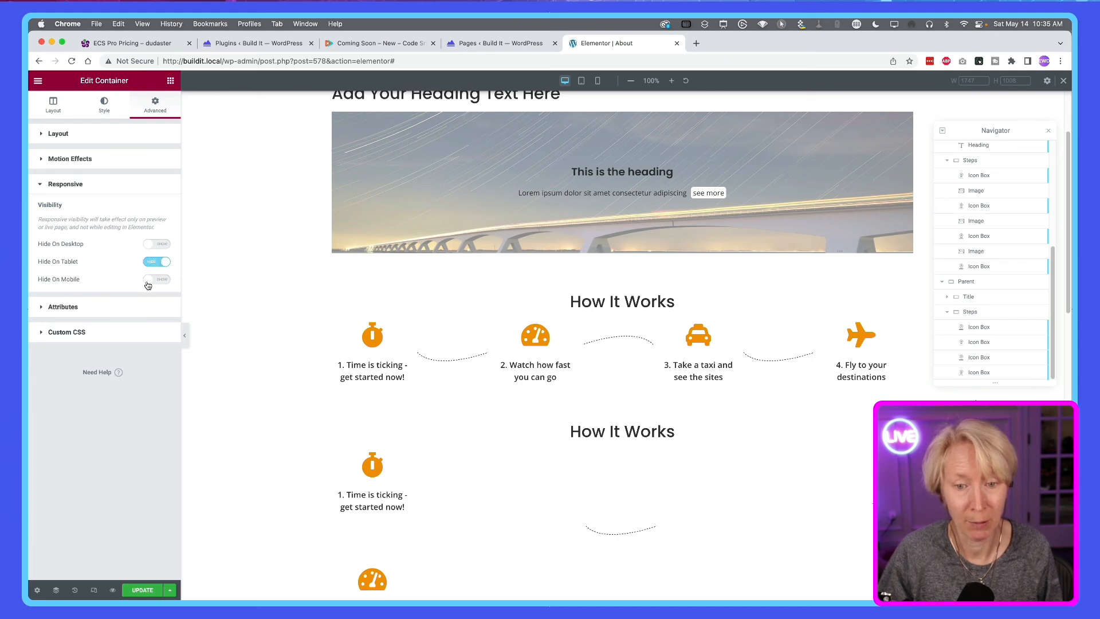
click(150, 280)
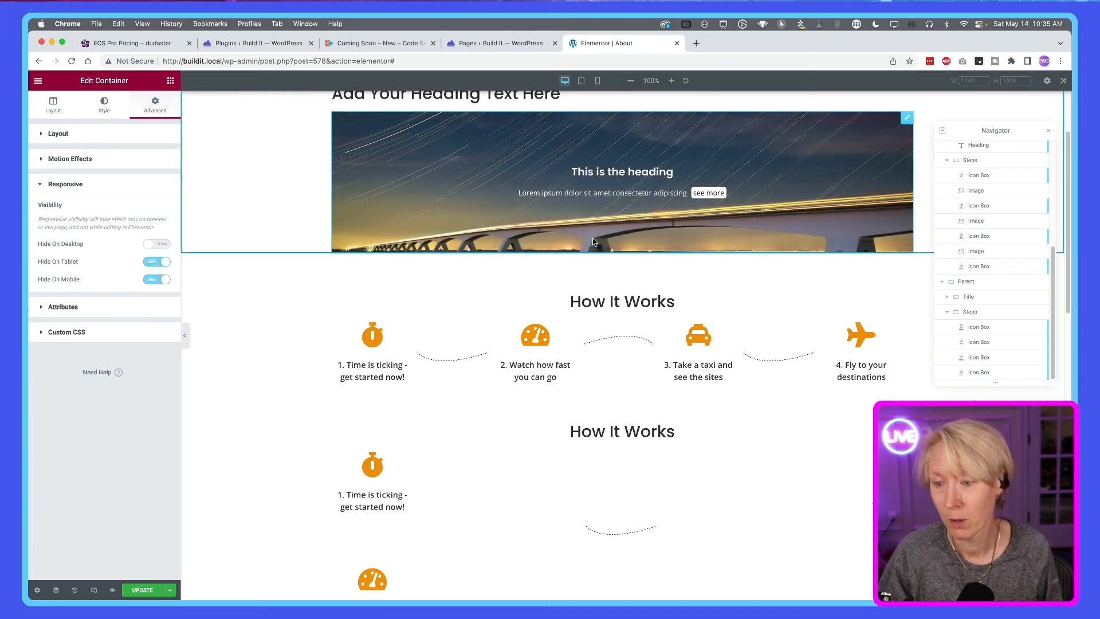
Step: In the tablet preview, set the second How It Works container to be hidden on desktop and mobile
click(581, 81)
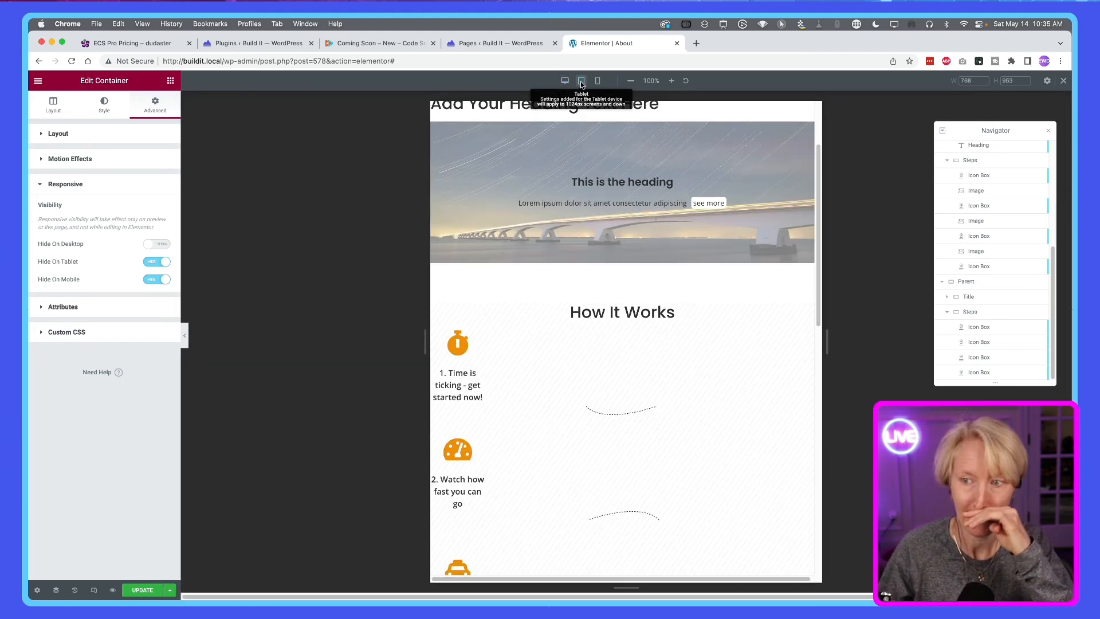
scroll(603, 343, down, 10)
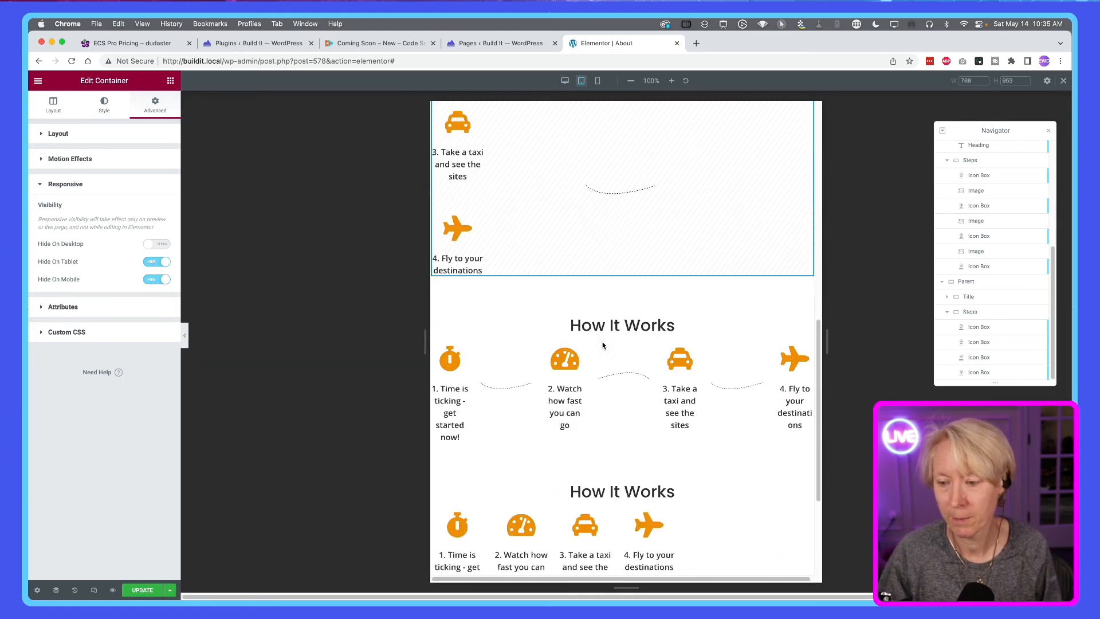
scroll(603, 345, down, 3)
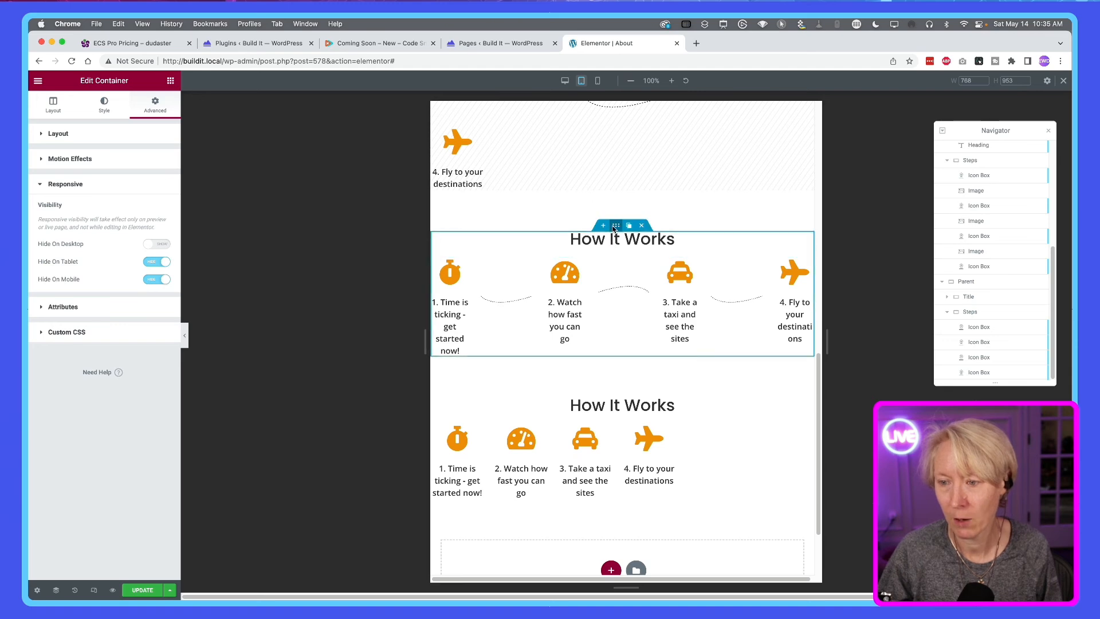
right_click(614, 228)
click(629, 237)
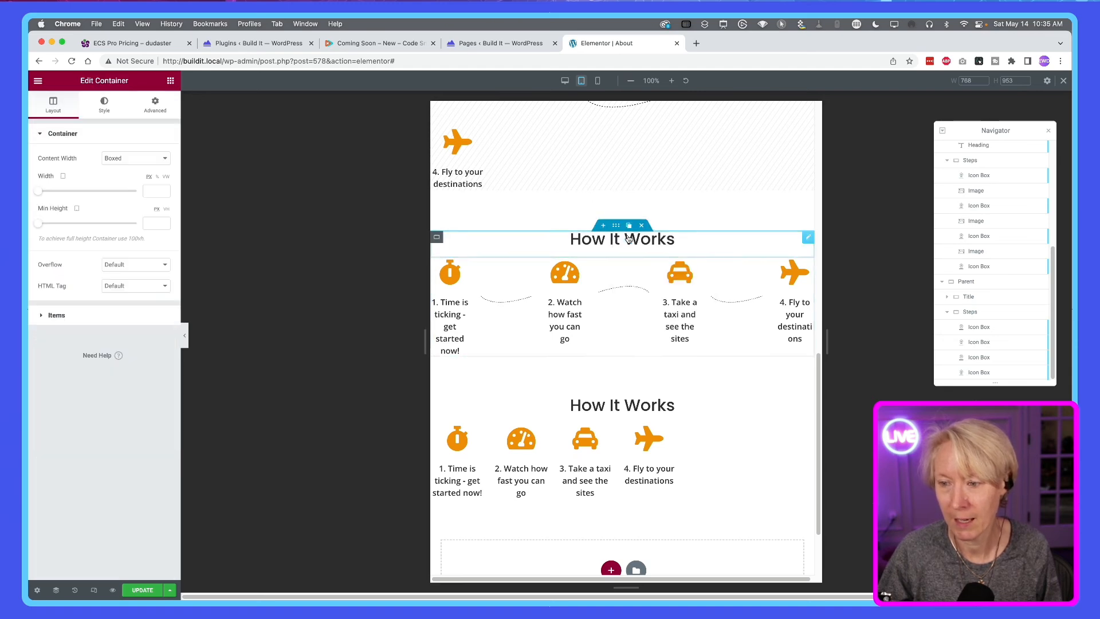
click(154, 106)
click(89, 464)
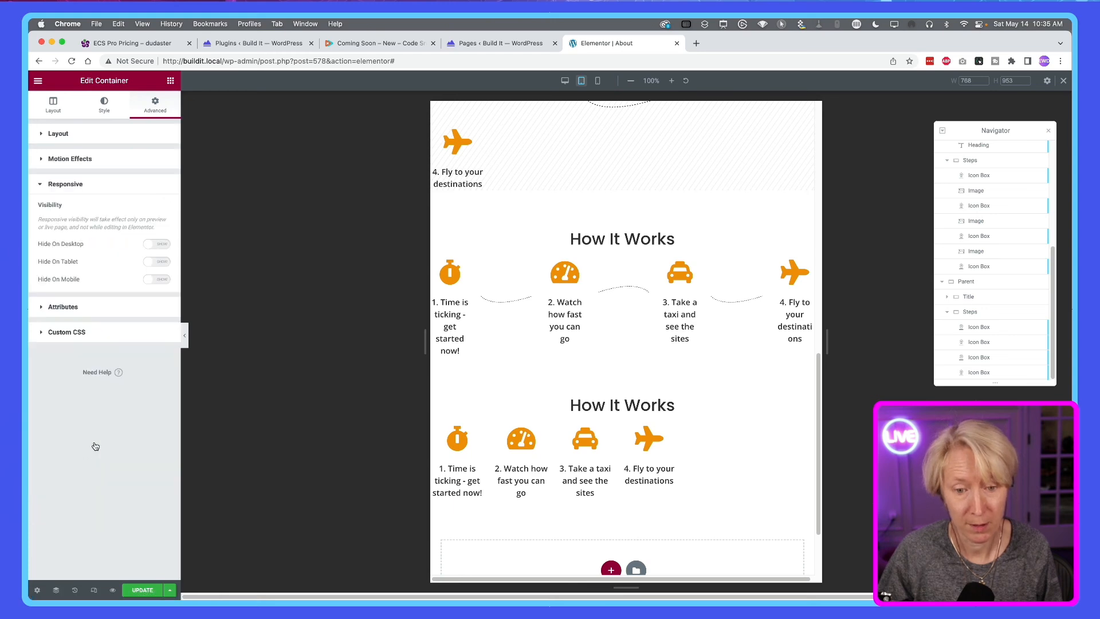
click(149, 244)
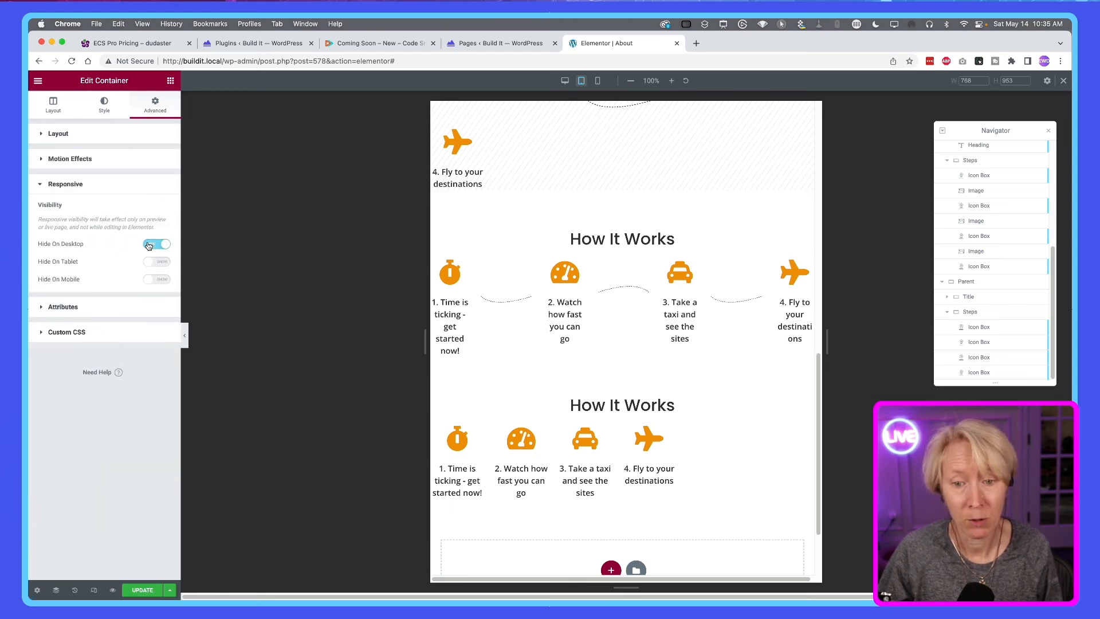
click(150, 281)
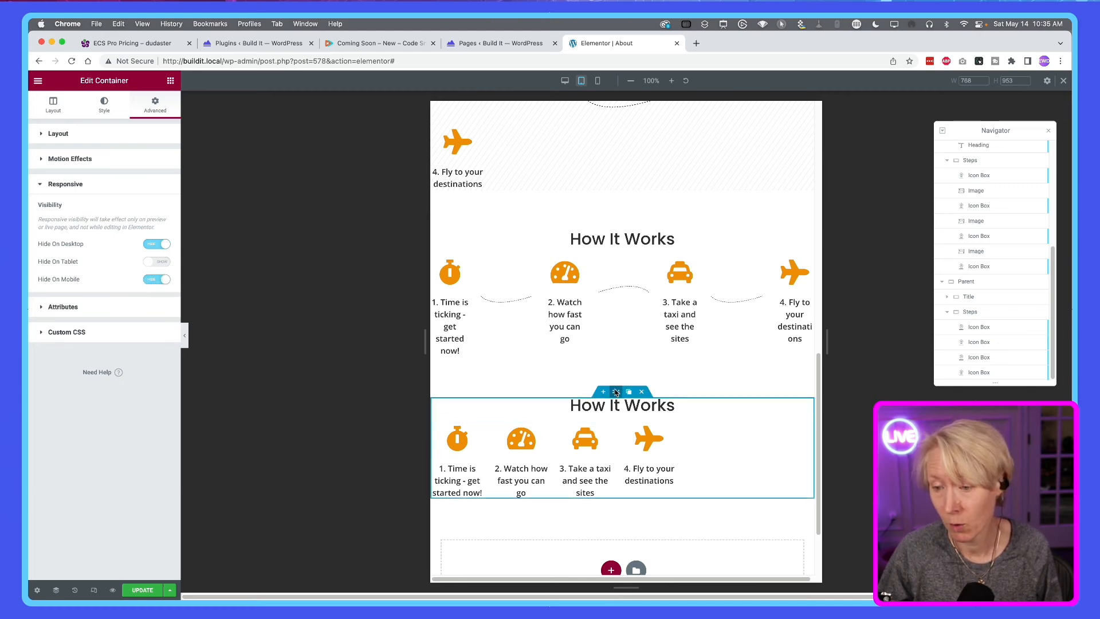
Step: Set the third How It Works container to be hidden on desktop and tablet
right_click(615, 392)
click(642, 399)
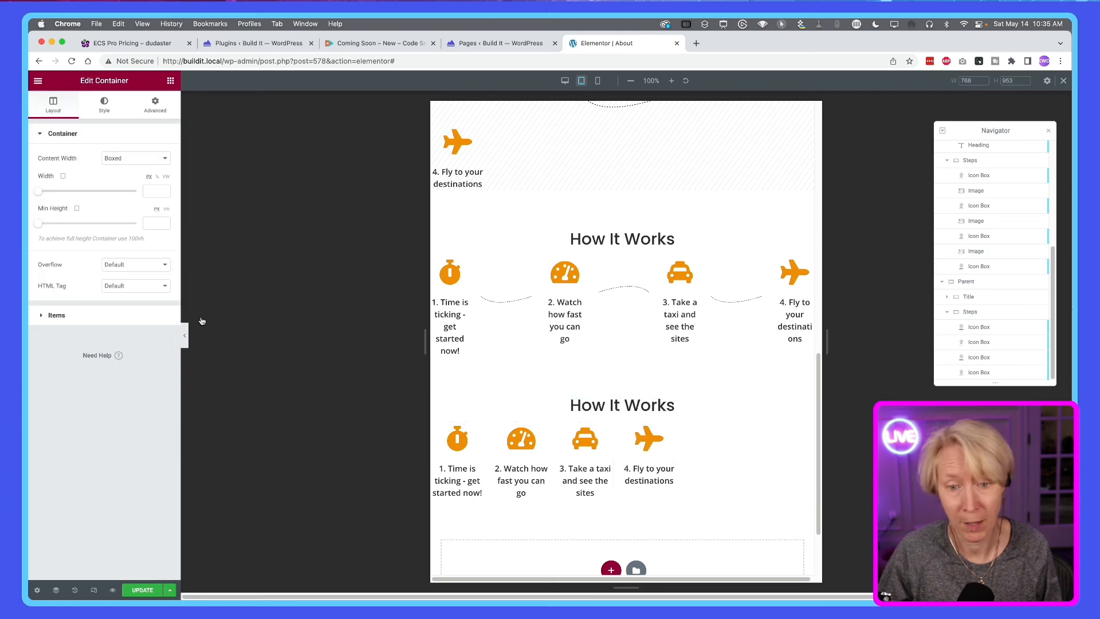
click(152, 103)
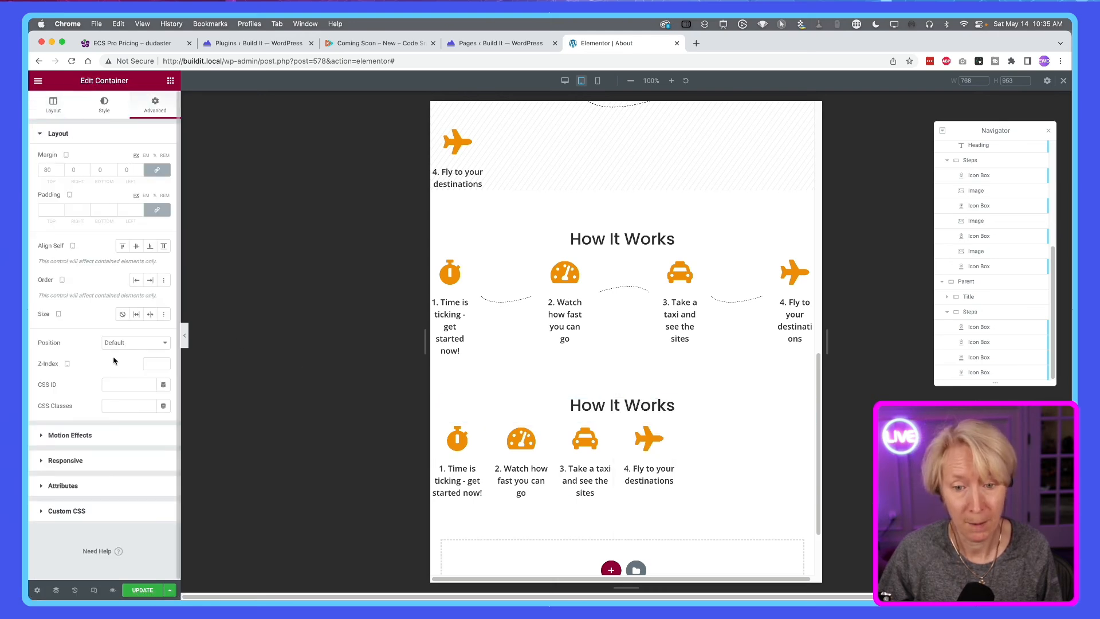
click(112, 461)
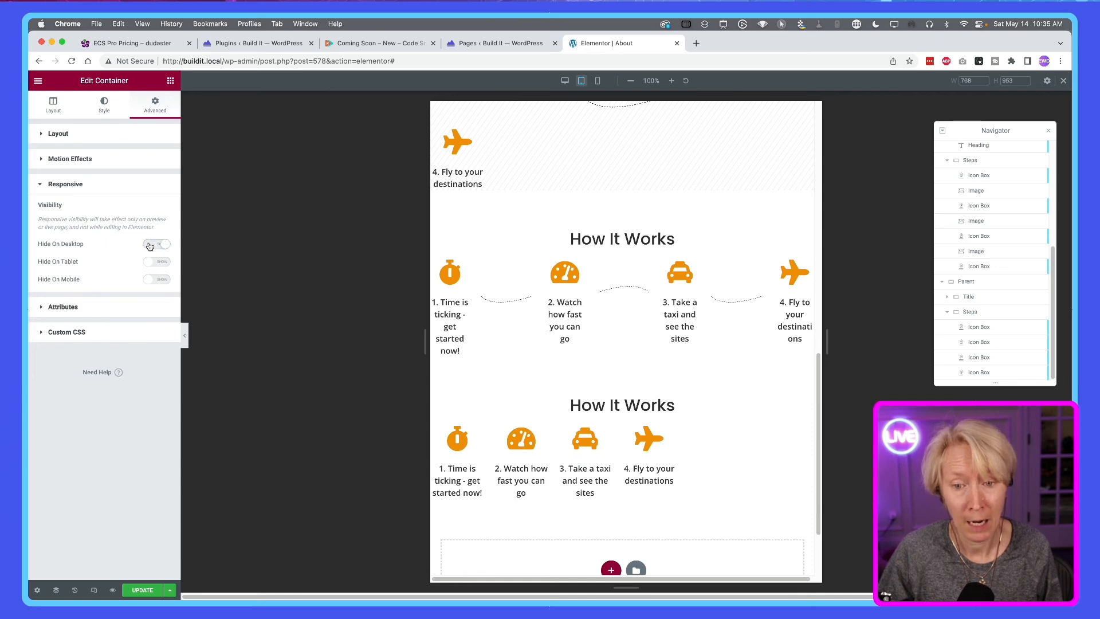
click(155, 244)
click(150, 263)
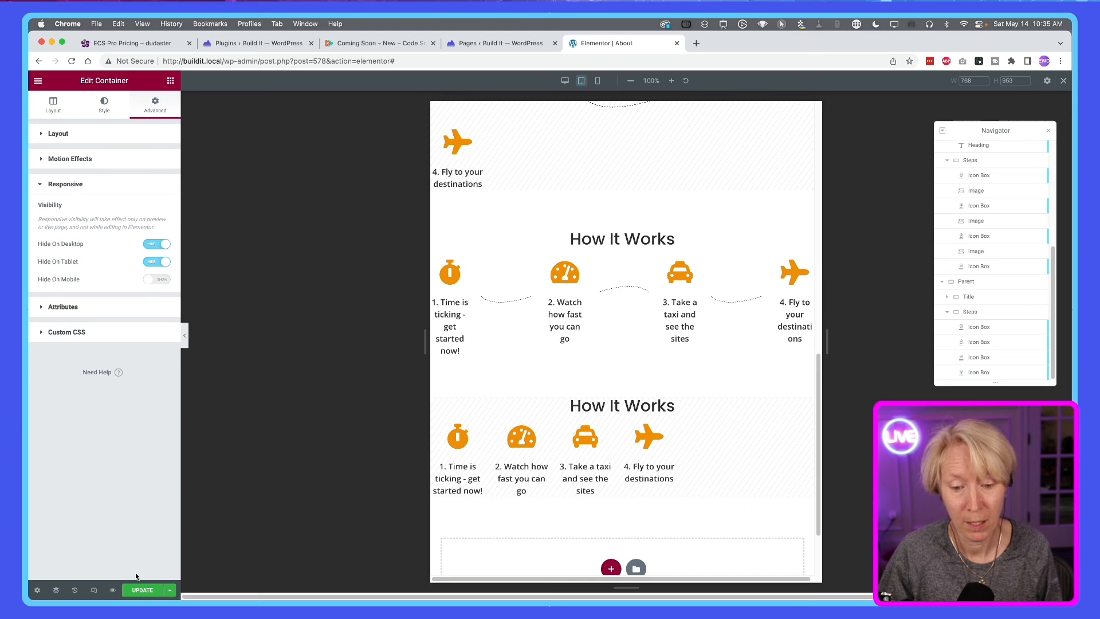
Step: Update the About page and open a preview of the changes
click(143, 590)
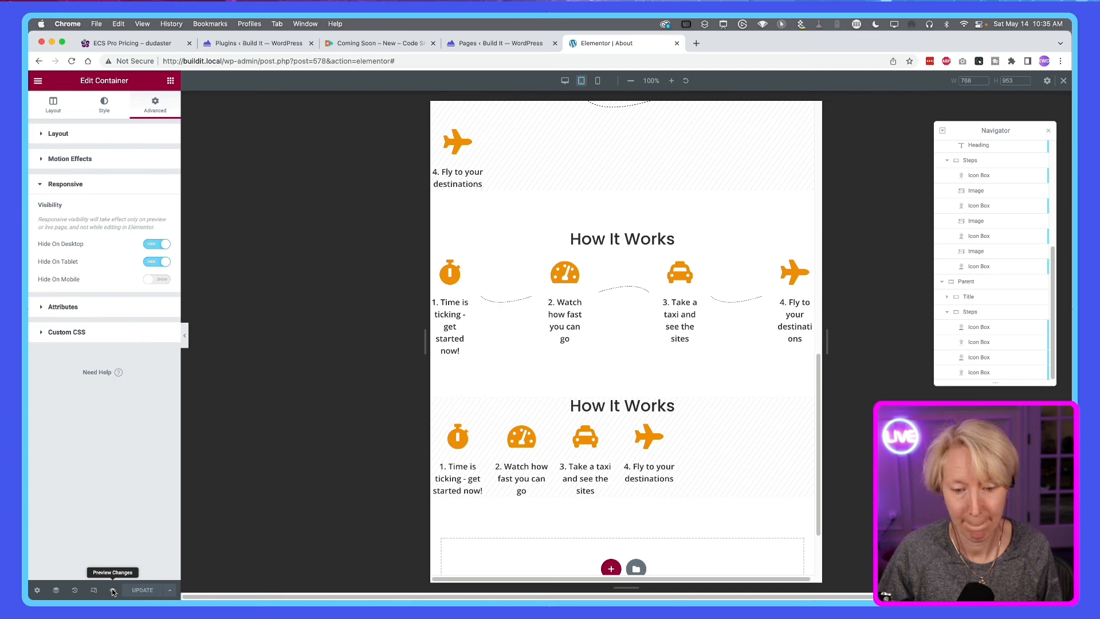
click(113, 590)
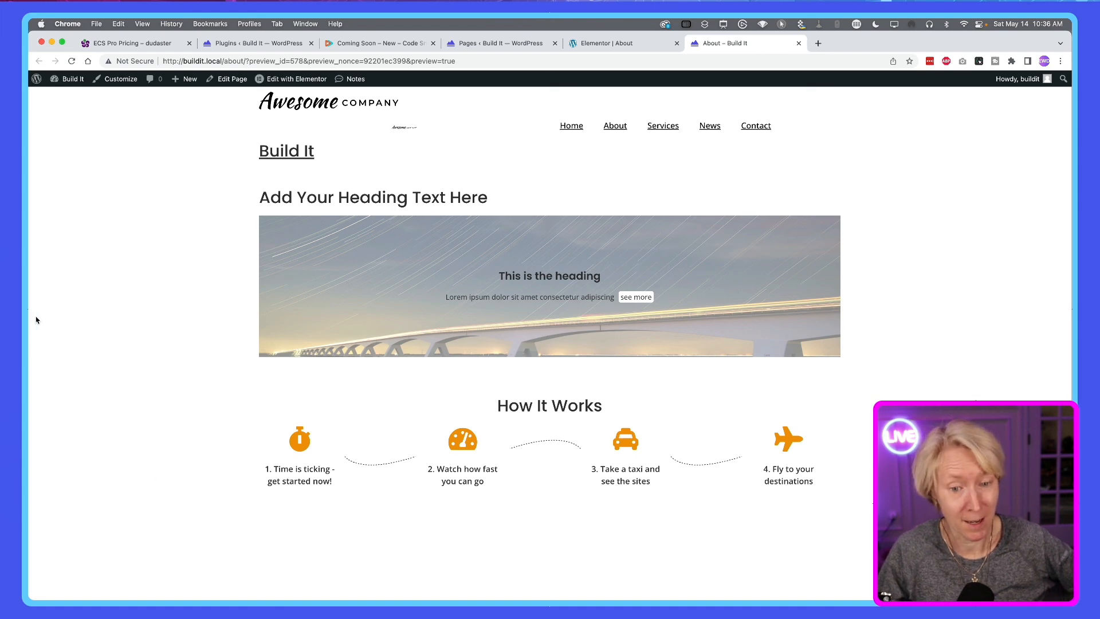
Step: Narrow the browser window to tablet width and check the How It Works section on the previewed page
drag(30, 317, 302, 330)
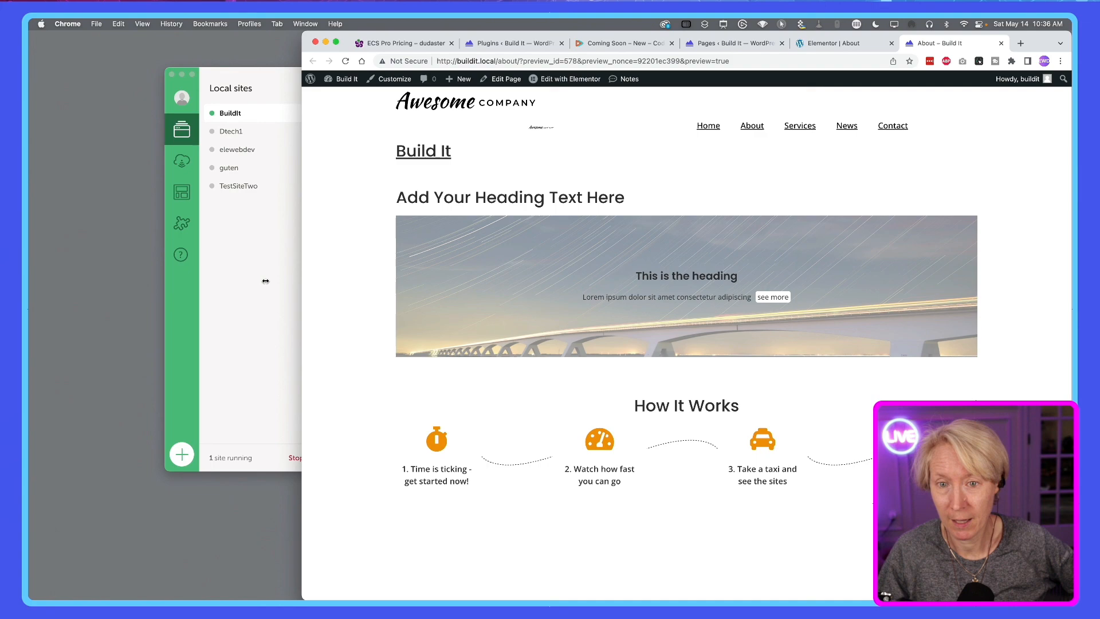
click(182, 75)
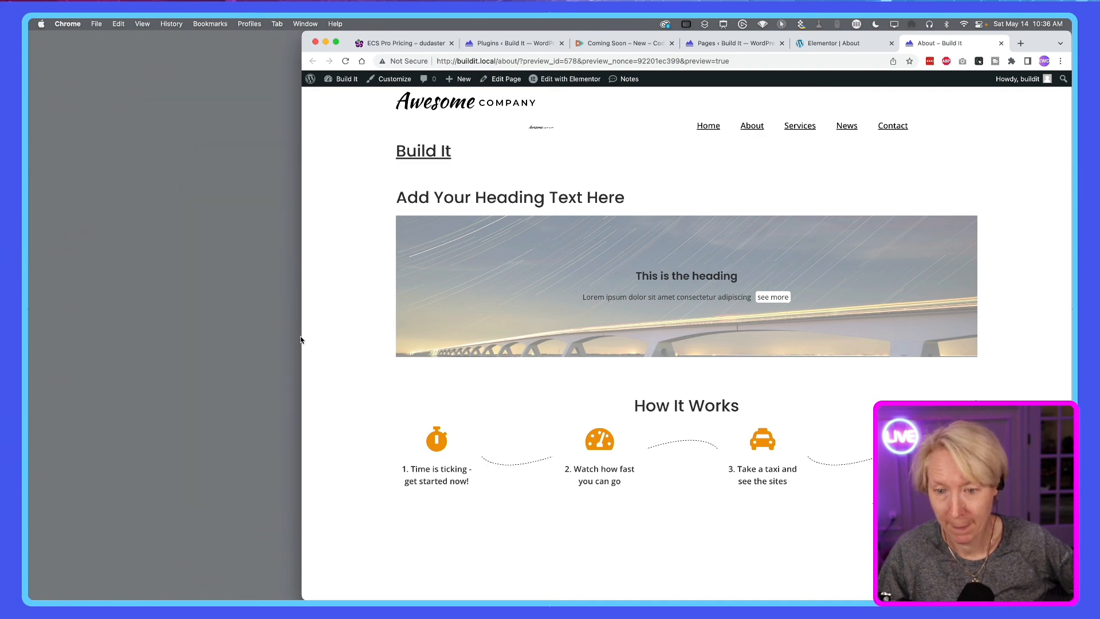
drag(302, 331, 676, 337)
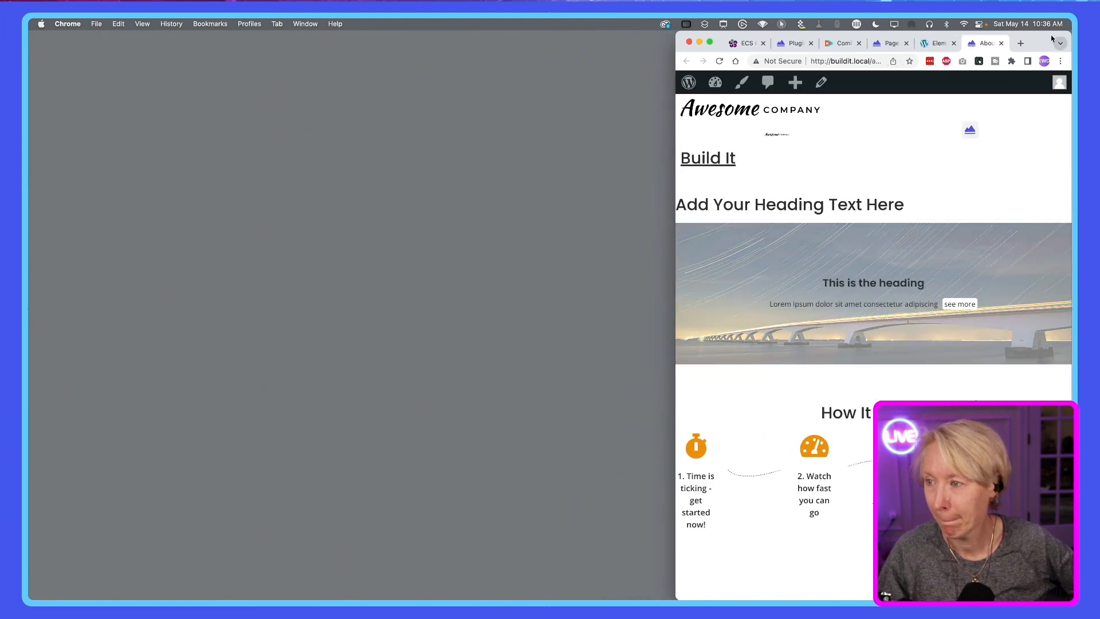
drag(1045, 48, 714, 49)
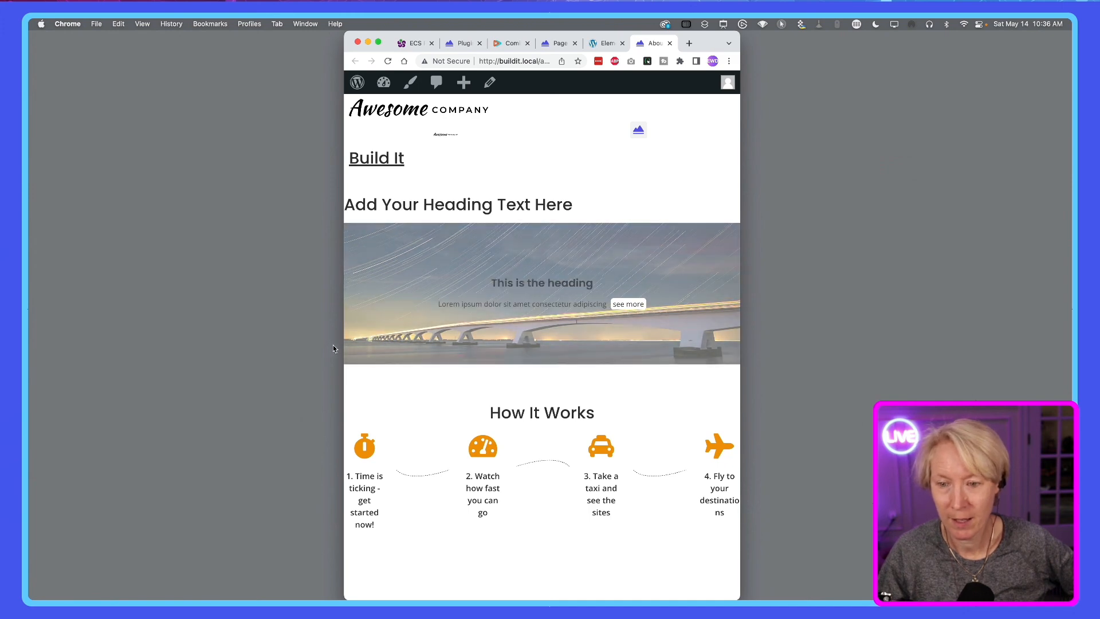
Step: Narrow the browser window further to mobile width and check the layout of the four How It Works steps
mouse_move(345, 343)
mouse_down()
mouse_move(212, 339)
mouse_move(356, 349)
mouse_up()
mouse_move(352, 347)
mouse_down()
mouse_move(334, 346)
mouse_move(363, 346)
mouse_up()
scroll(472, 357, down, 3)
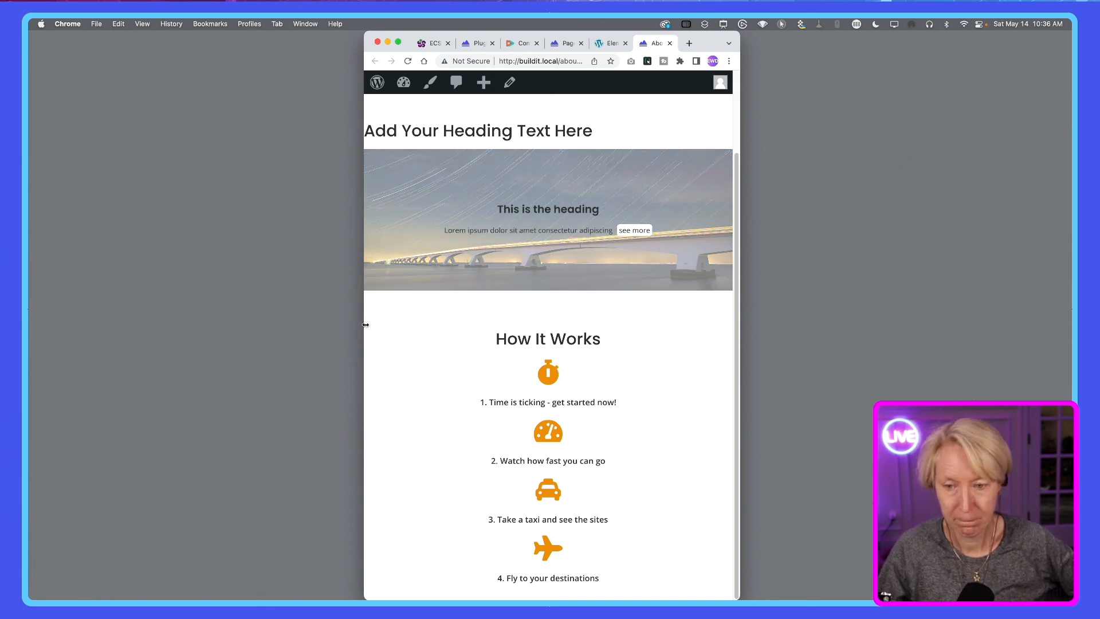
mouse_move(365, 326)
mouse_down()
mouse_move(307, 317)
mouse_move(377, 315)
mouse_up()
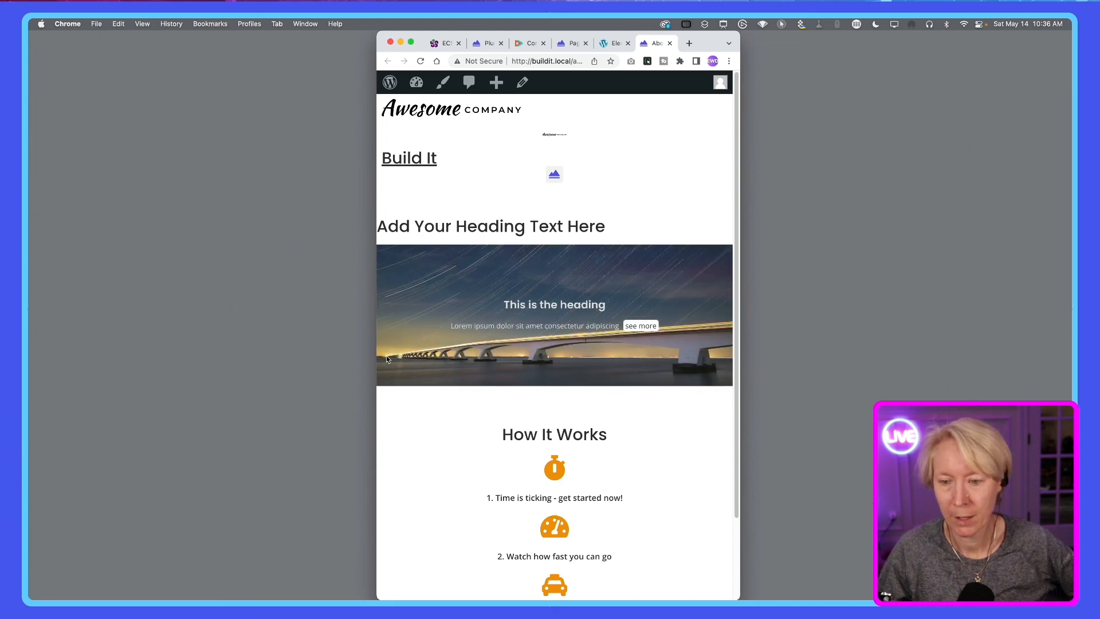
Step: Widen the browser window back to desktop width and check the How It Works row at different window sizes
drag(377, 371, 29, 359)
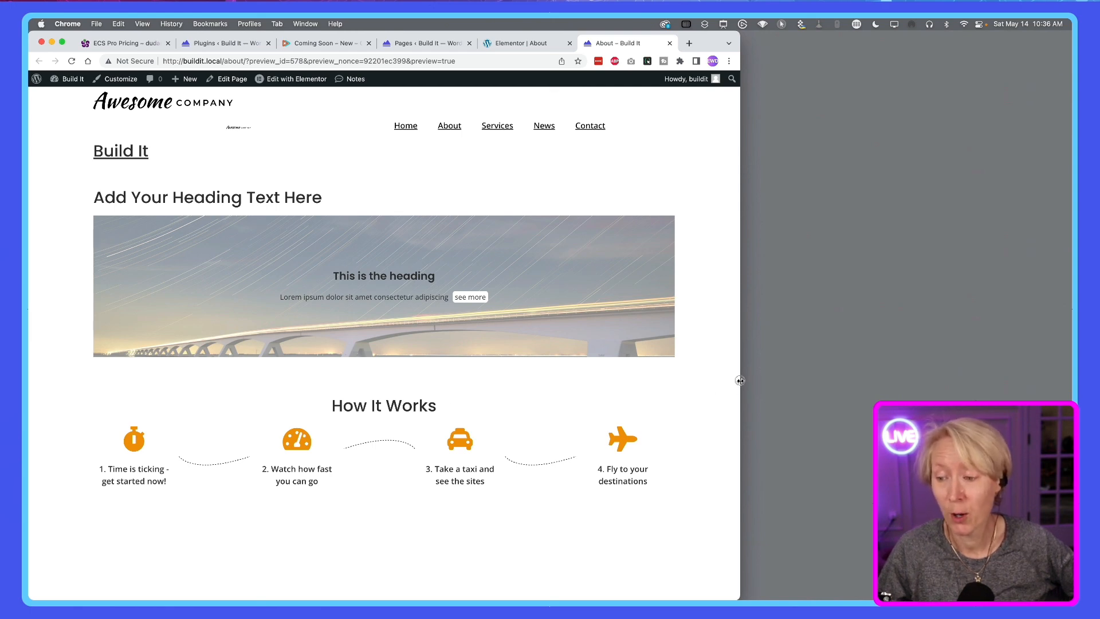
drag(740, 380, 1062, 380)
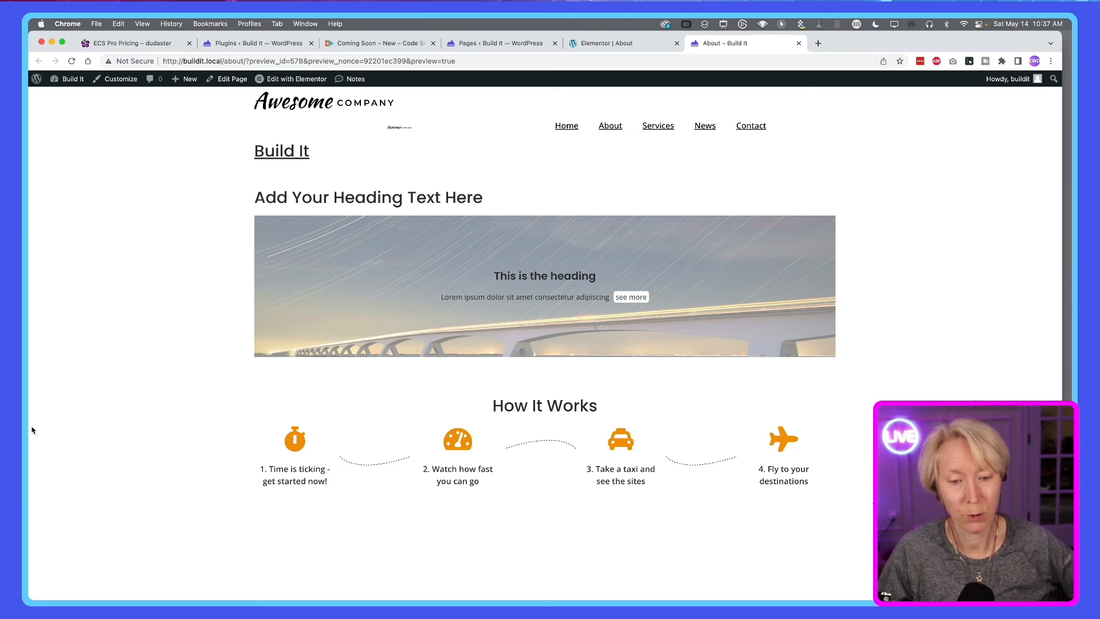
drag(30, 428, 444, 431)
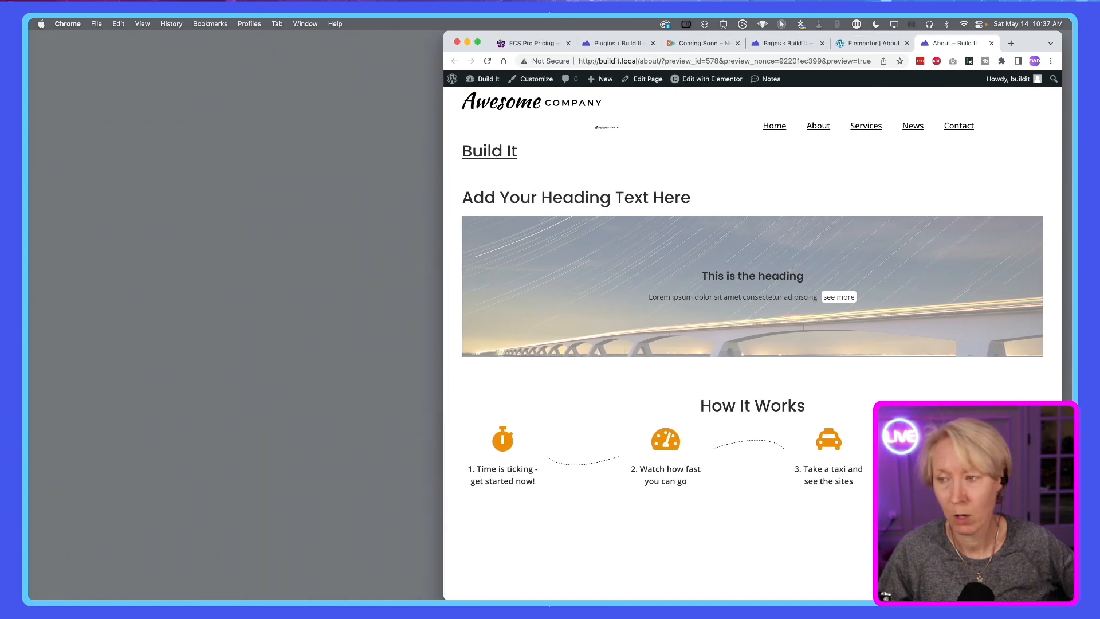
drag(1036, 39, 623, 39)
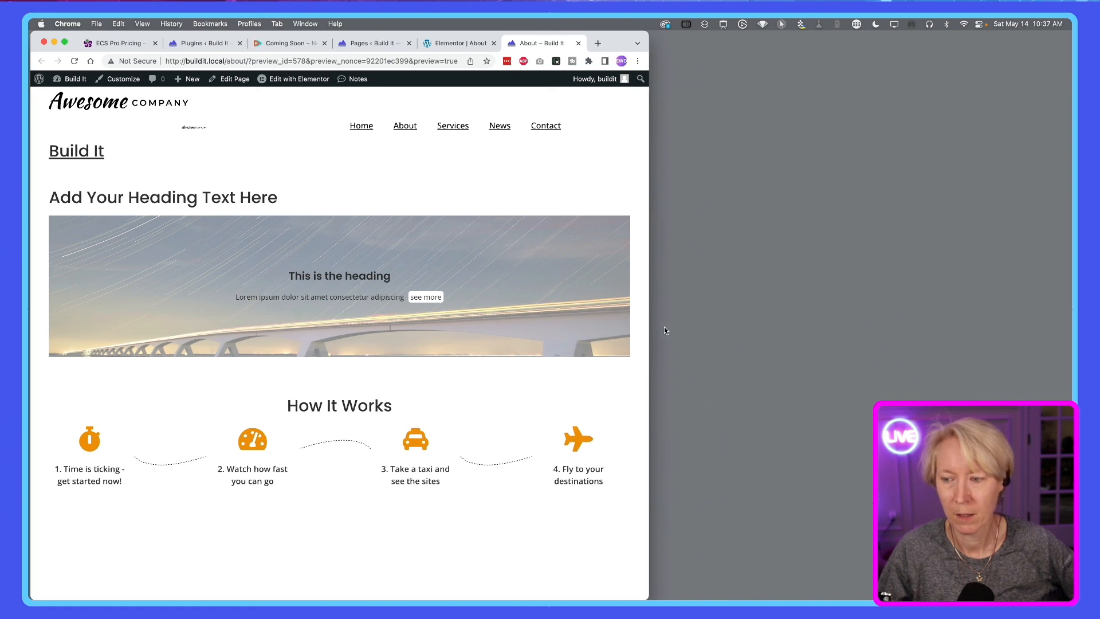
drag(649, 332, 1066, 380)
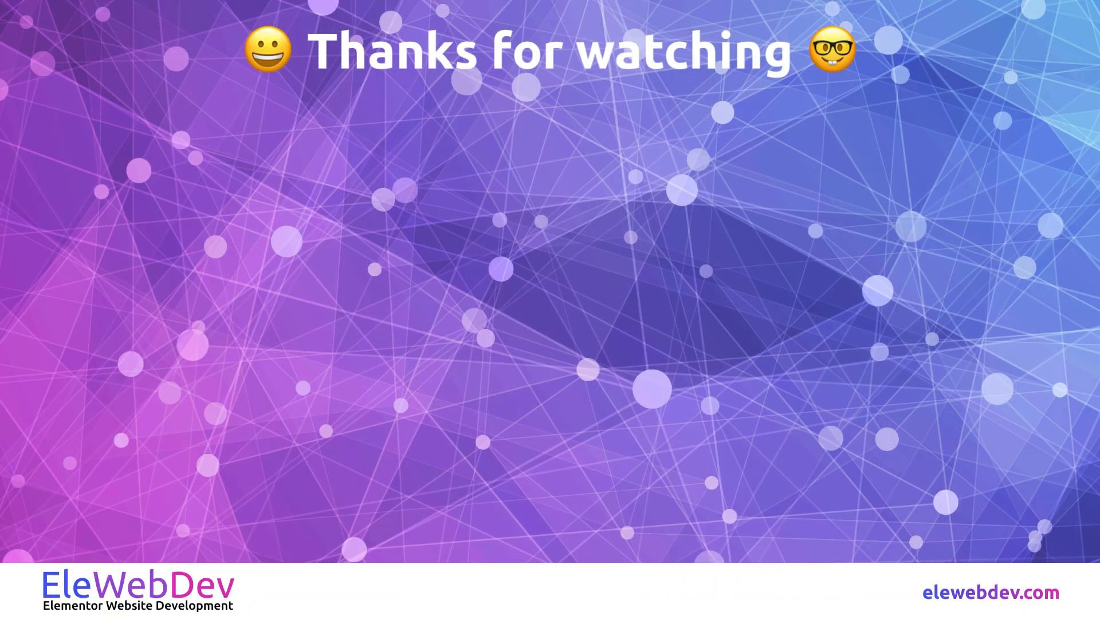